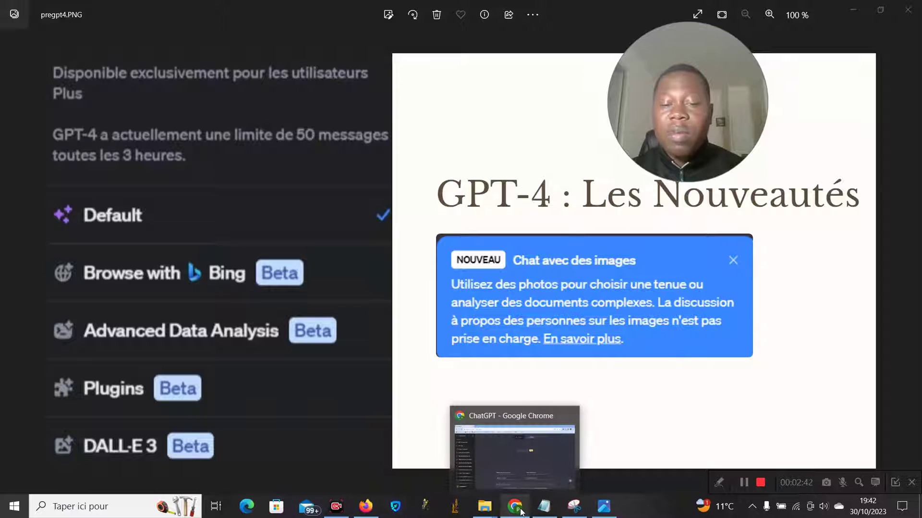
Switch to ChatGPT in Chrome and, after a look at GPT-3.5, select GPT-4 in its Default mode.
{"action": "left_click", "coordinate": [522, 511]}
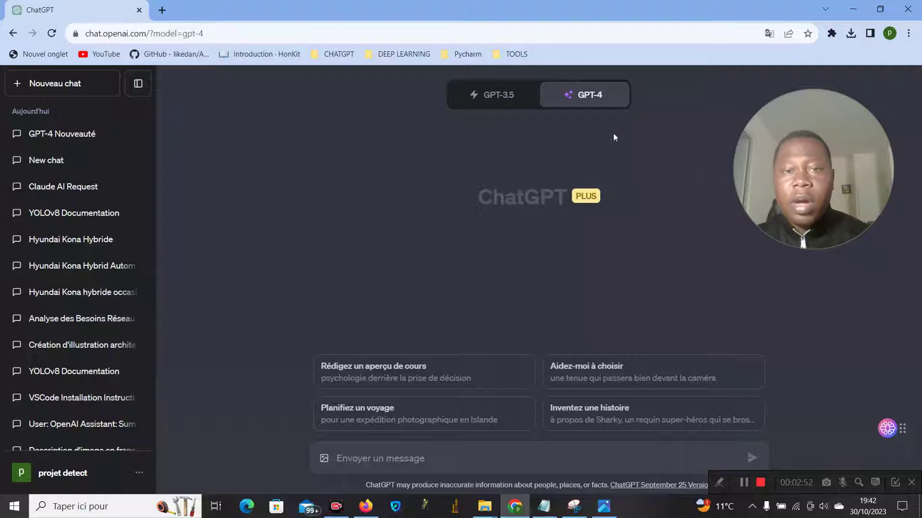
{"action": "left_click", "coordinate": [502, 98]}
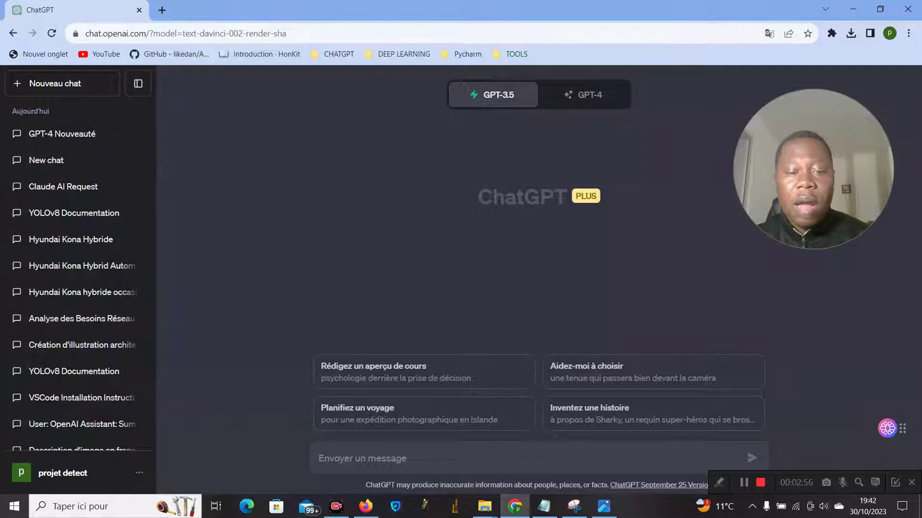
{"action": "left_click", "coordinate": [320, 457]}
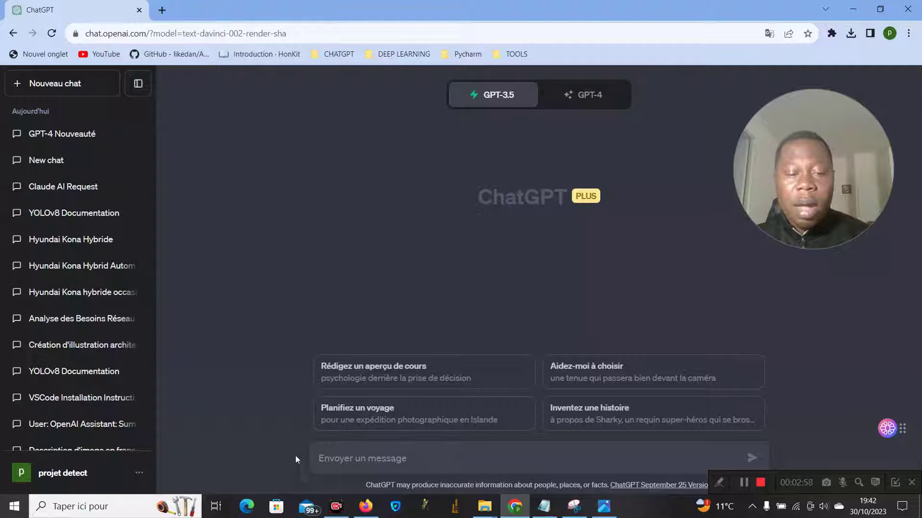
{"action": "mouse_move", "coordinate": [482, 99]}
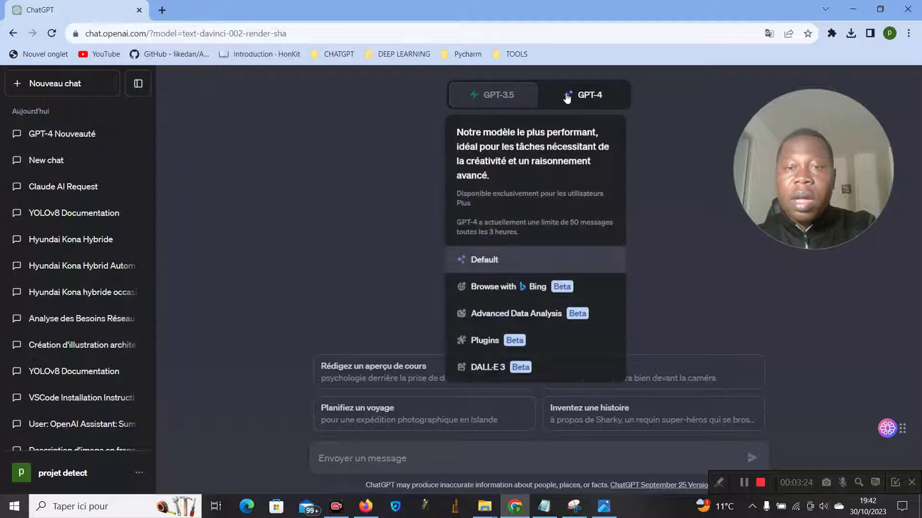
{"action": "left_click", "coordinate": [569, 95]}
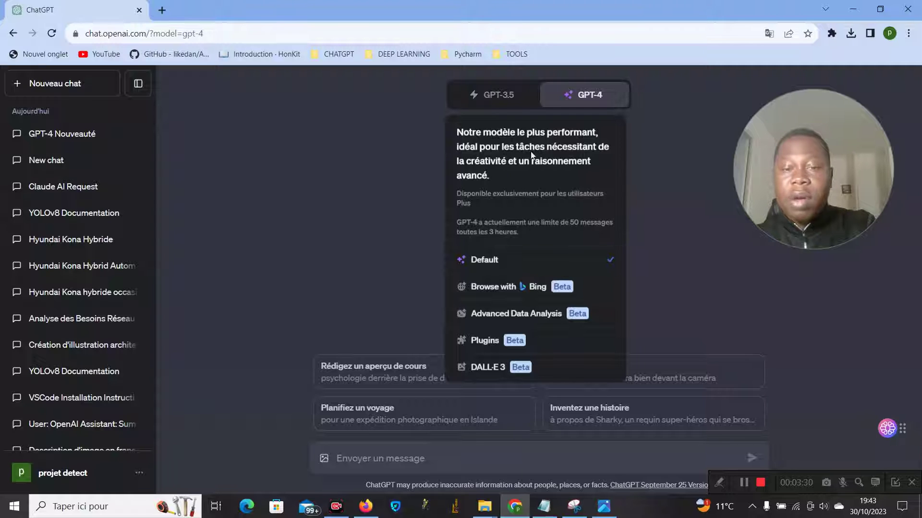
{"action": "mouse_move", "coordinate": [586, 98]}
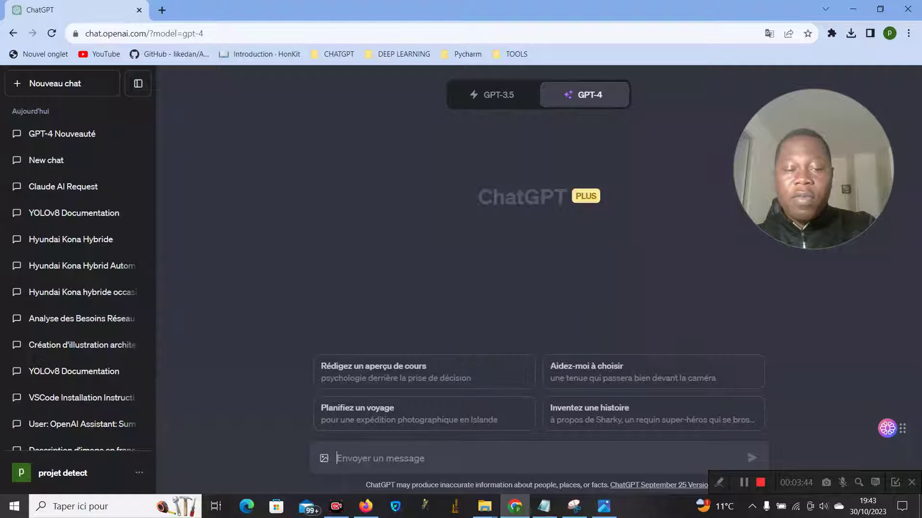
{"action": "type", "text": "tyfh"}
{"action": "key", "text": "BackSpace"}
{"action": "key", "text": "BackSpace"}
{"action": "key", "text": "BackSpace"}
{"action": "key", "text": "BackSpace"}
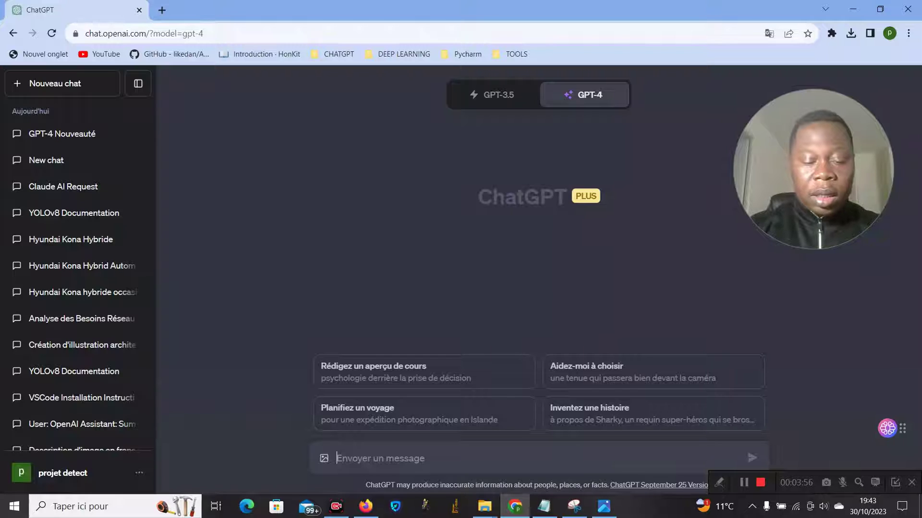
Send the prompt "génère une spécification pour créer une application de detection d'objets".
{"action": "type", "text": "g"}
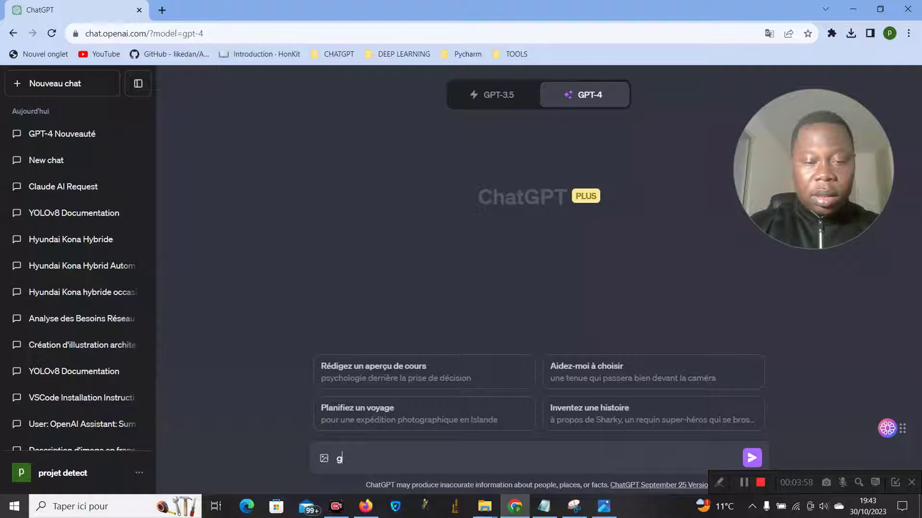
{"action": "type", "text": "énère"}
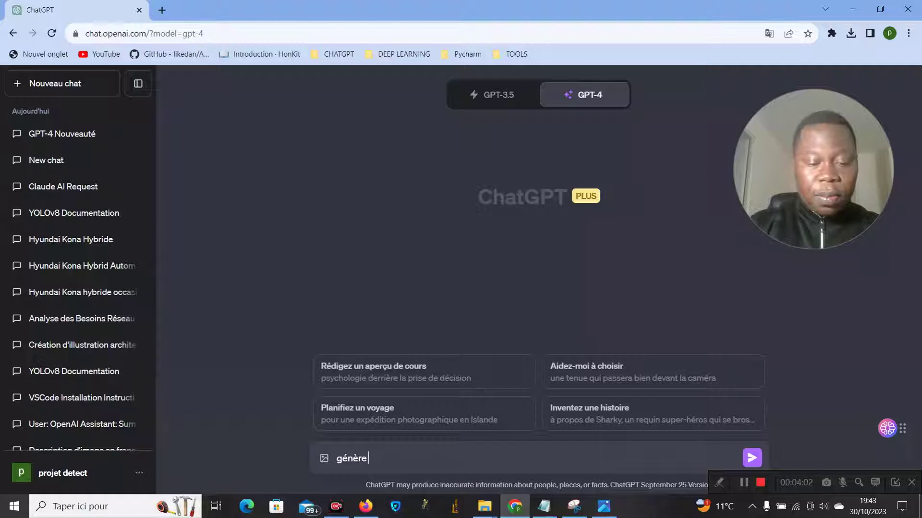
{"action": "type", "text": " une sp"}
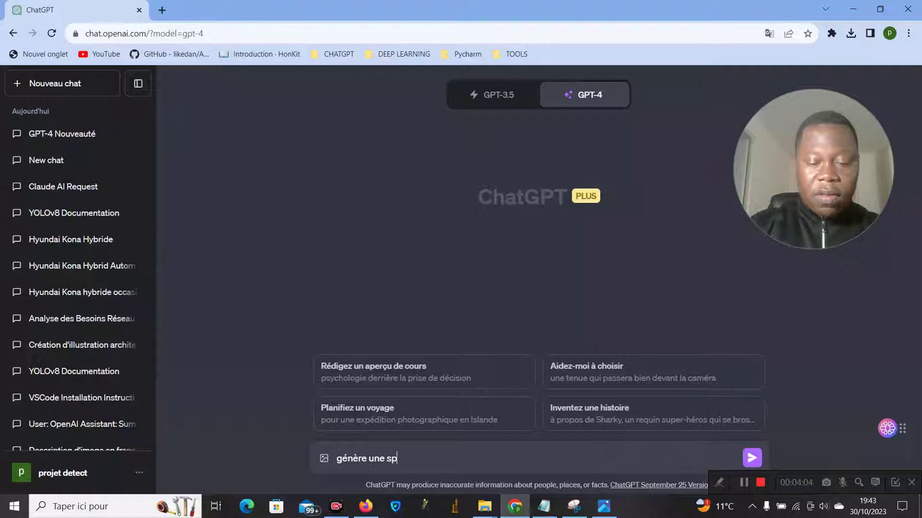
{"action": "type", "text": "écifica"}
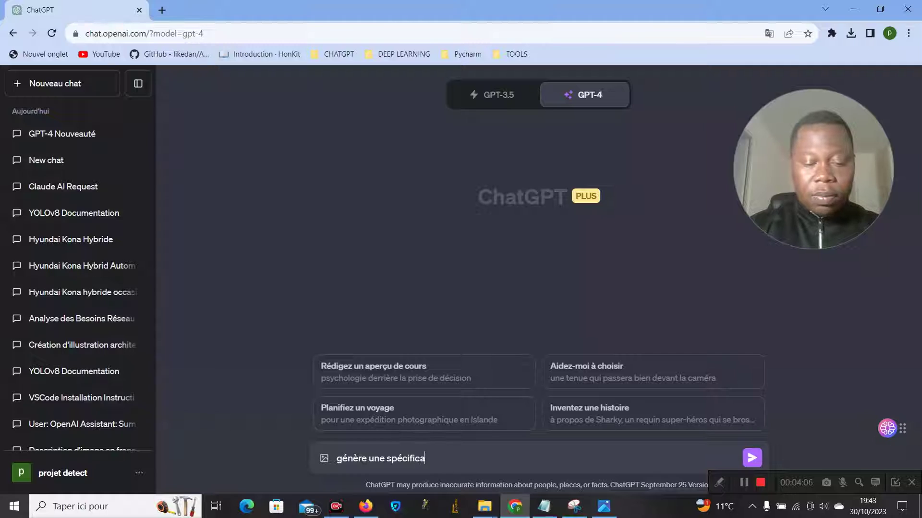
{"action": "type", "text": "tion p"}
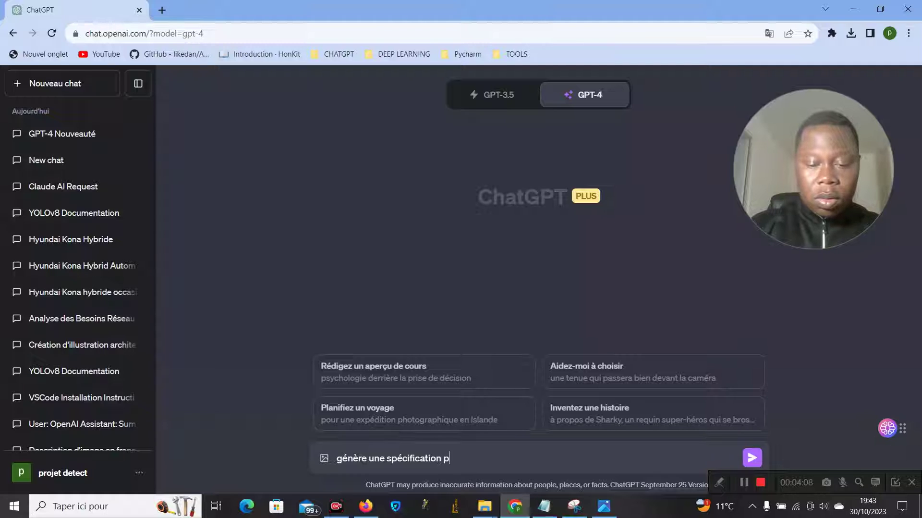
{"action": "type", "text": "our créer"}
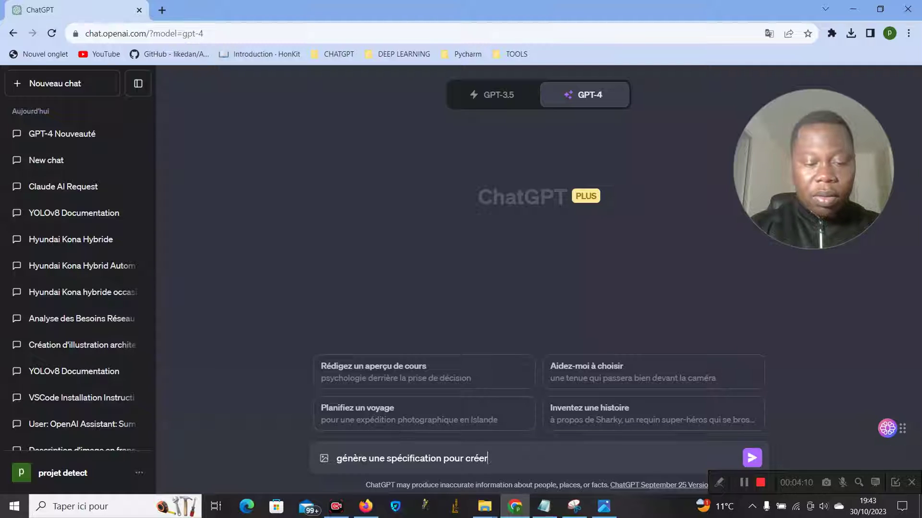
{"action": "type", "text": " une applicqti"}
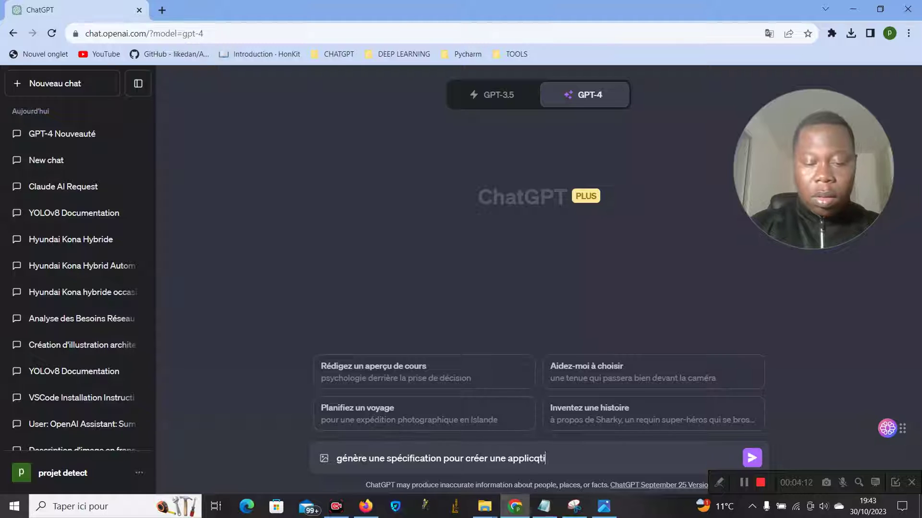
{"action": "type", "text": "on de detect"}
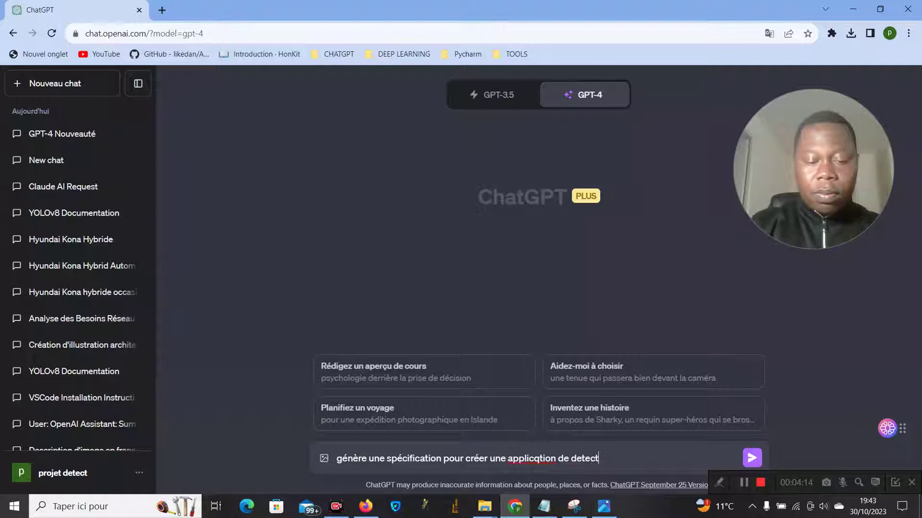
{"action": "type", "text": "ion d'objetc"}
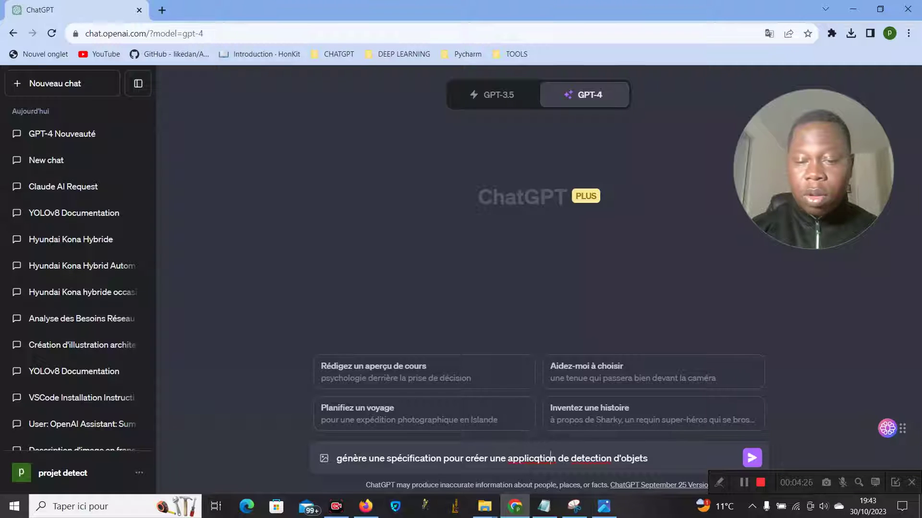
{"action": "left_click", "coordinate": [533, 458]}
{"action": "key", "text": "BackSpace"}
{"action": "type", "text": "a"}
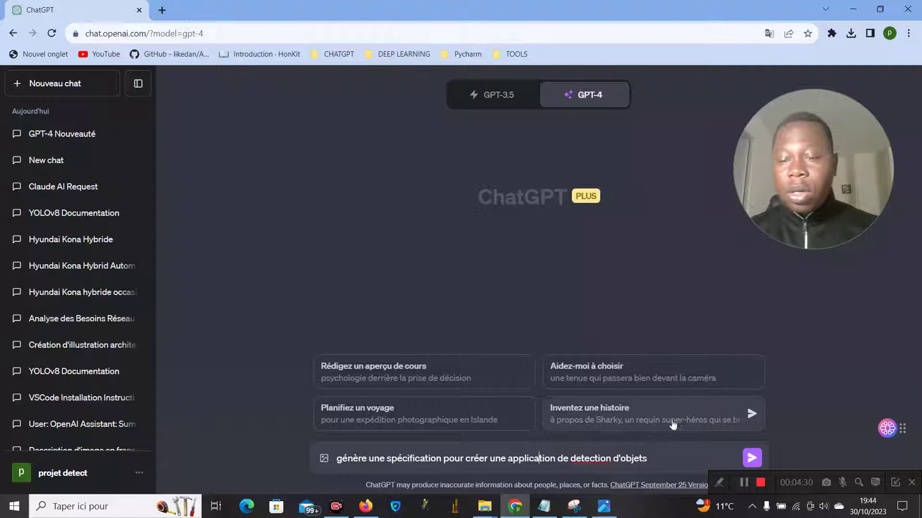
{"action": "left_click", "coordinate": [753, 459]}
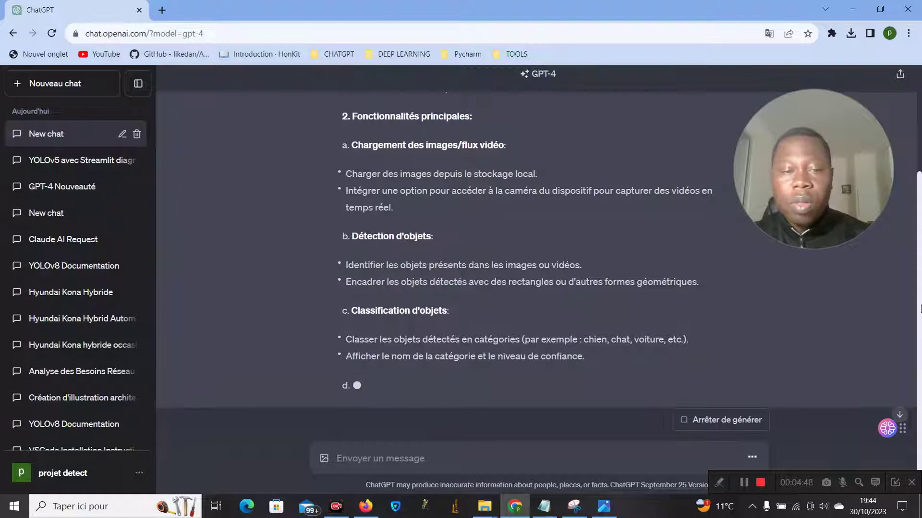
Read through the generated object detection app specification, from the objective and main features to deployment and updates.
{"action": "left_click_drag", "start_coordinate": [921, 305], "coordinate": [921, 250]}
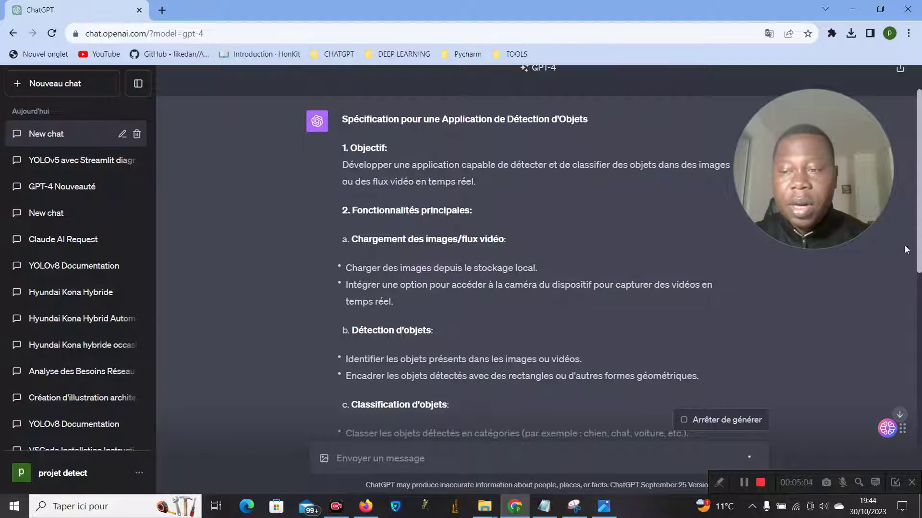
{"action": "scroll", "coordinate": [921, 247], "scroll_direction": "up", "scroll_amount": 1}
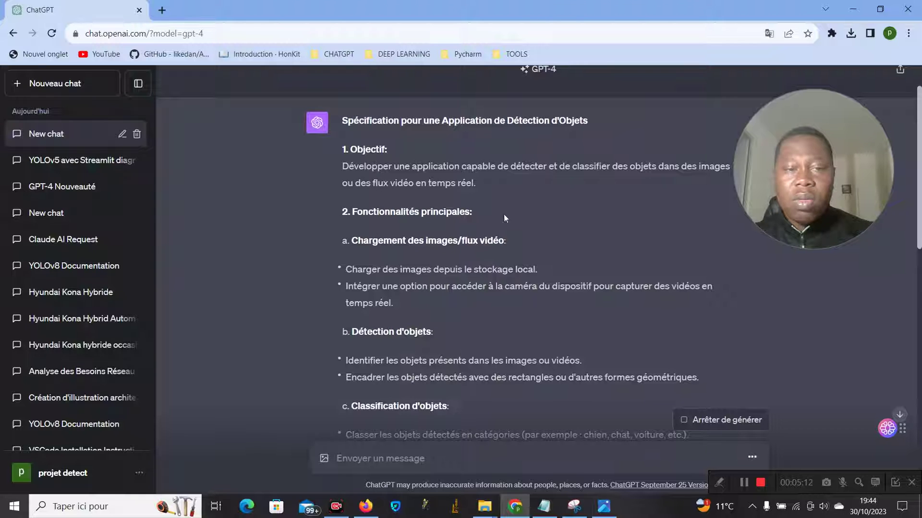
{"action": "left_click_drag", "start_coordinate": [834, 179], "coordinate": [848, 242]}
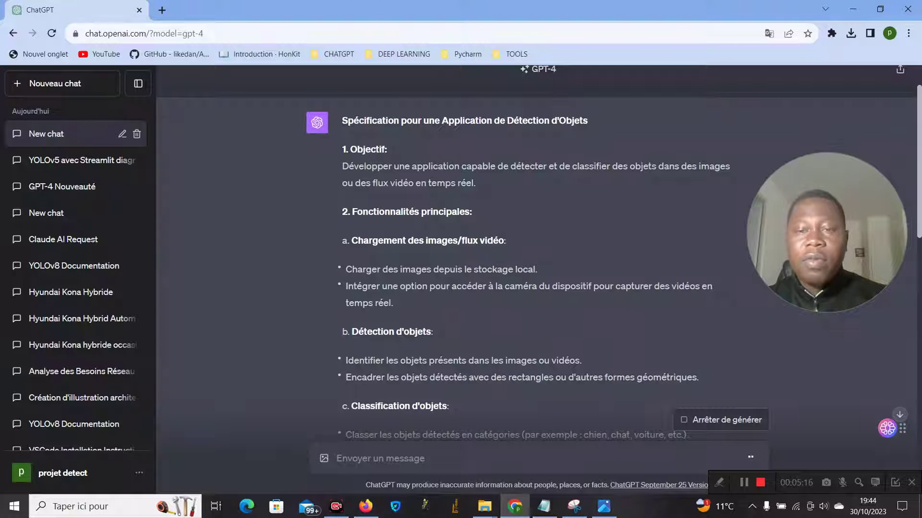
{"action": "scroll", "coordinate": [920, 230], "scroll_direction": "down", "scroll_amount": 3}
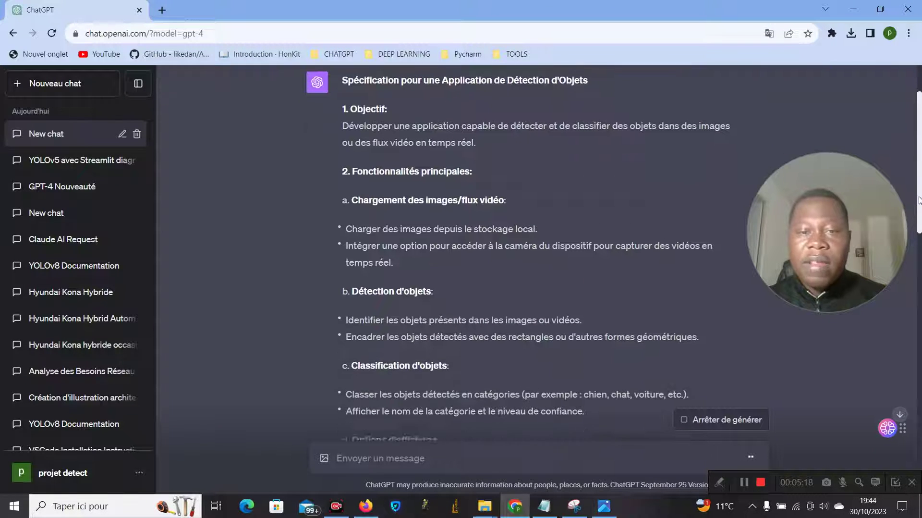
{"action": "scroll", "coordinate": [441, 166], "scroll_direction": "up", "scroll_amount": 1}
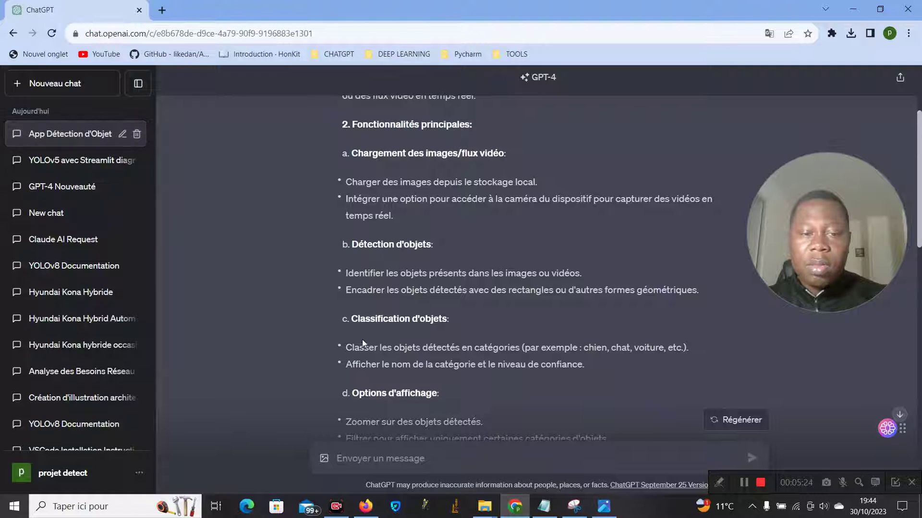
{"action": "left_click_drag", "start_coordinate": [919, 256], "coordinate": [918, 297]}
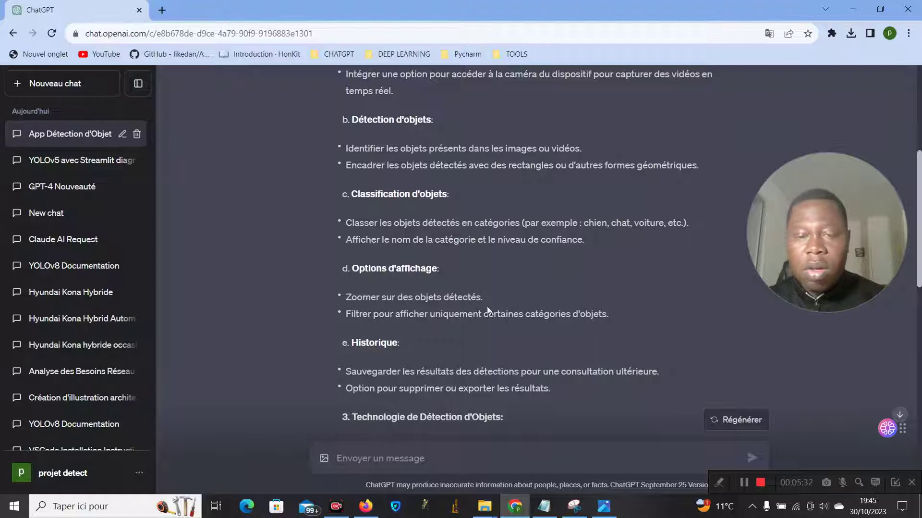
{"action": "scroll", "coordinate": [590, 321], "scroll_direction": "down", "scroll_amount": 2}
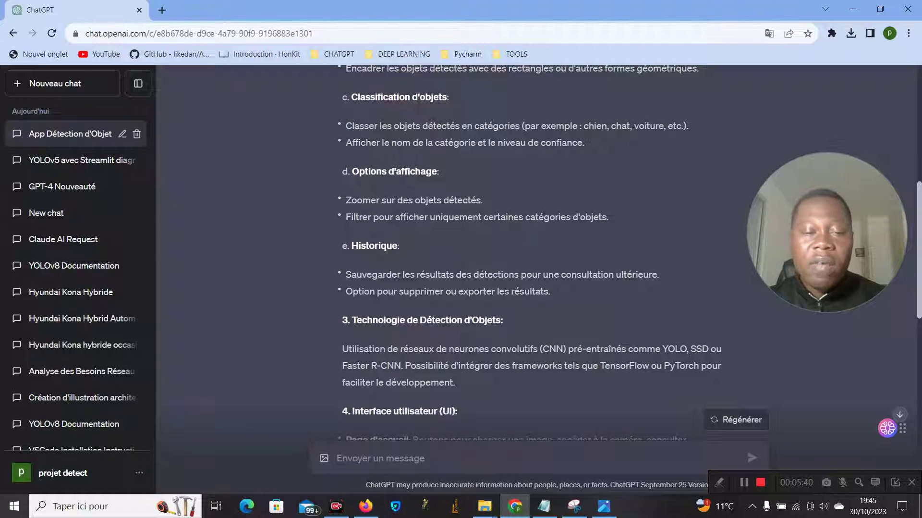
{"action": "scroll", "coordinate": [917, 312], "scroll_direction": "down", "scroll_amount": 4}
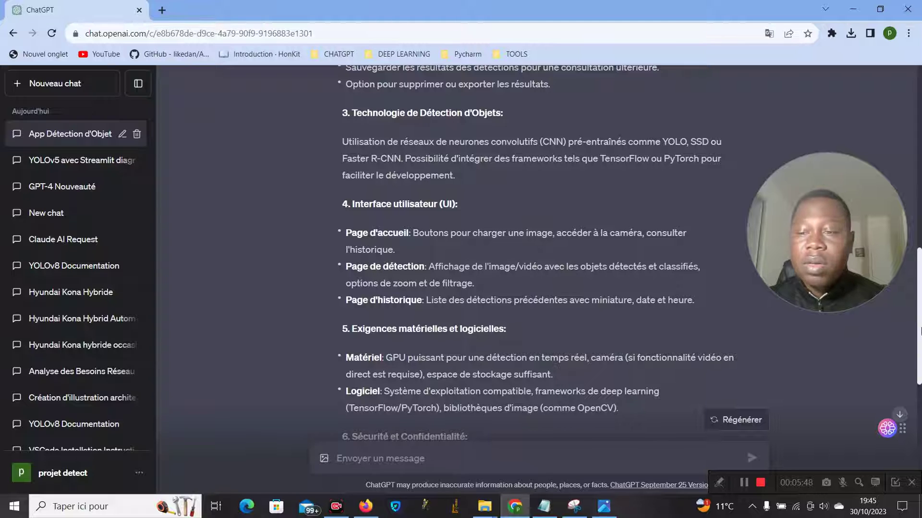
{"action": "scroll", "coordinate": [538, 251], "scroll_direction": "down", "scroll_amount": 1}
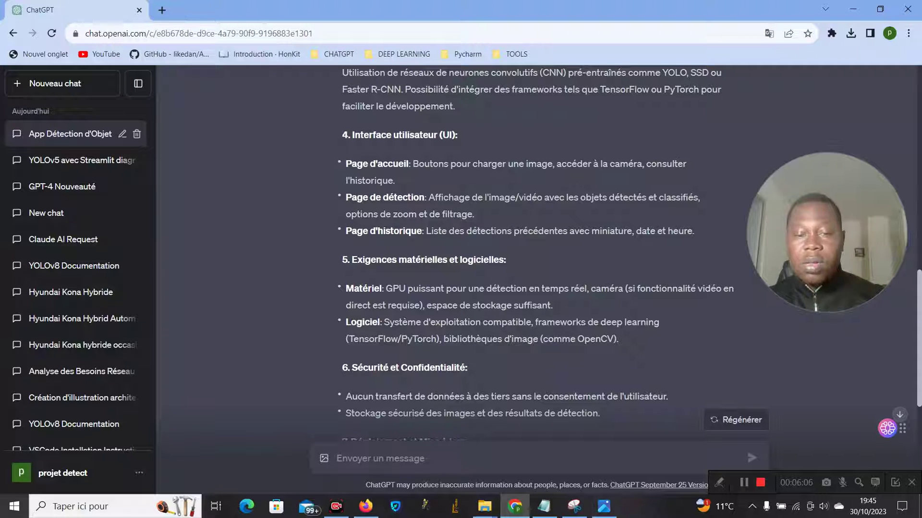
{"action": "scroll", "coordinate": [816, 338], "scroll_direction": "down", "scroll_amount": 2}
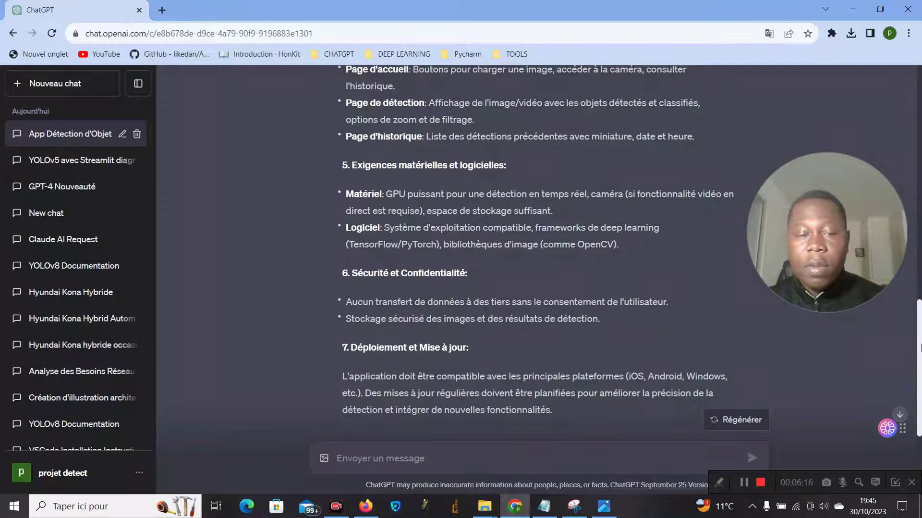
{"action": "scroll", "coordinate": [920, 360], "scroll_direction": "down", "scroll_amount": 1}
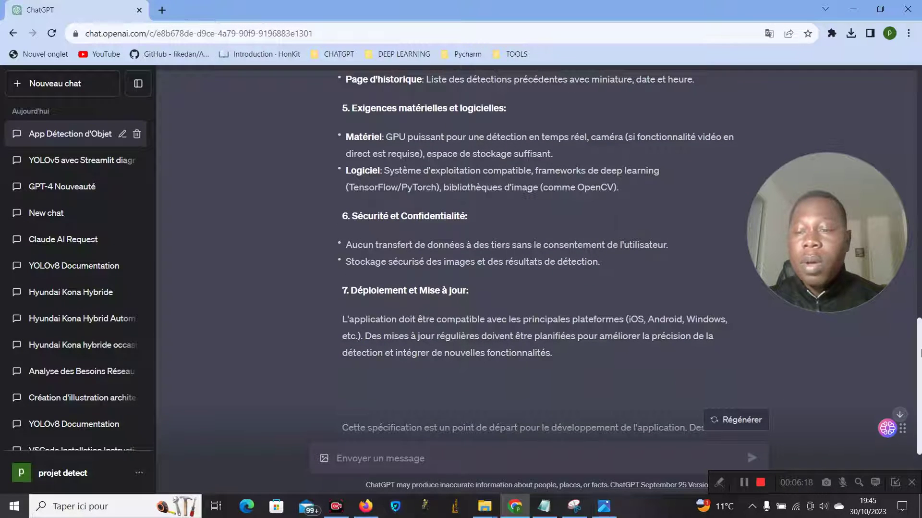
{"action": "scroll", "coordinate": [829, 367], "scroll_direction": "down", "scroll_amount": 1}
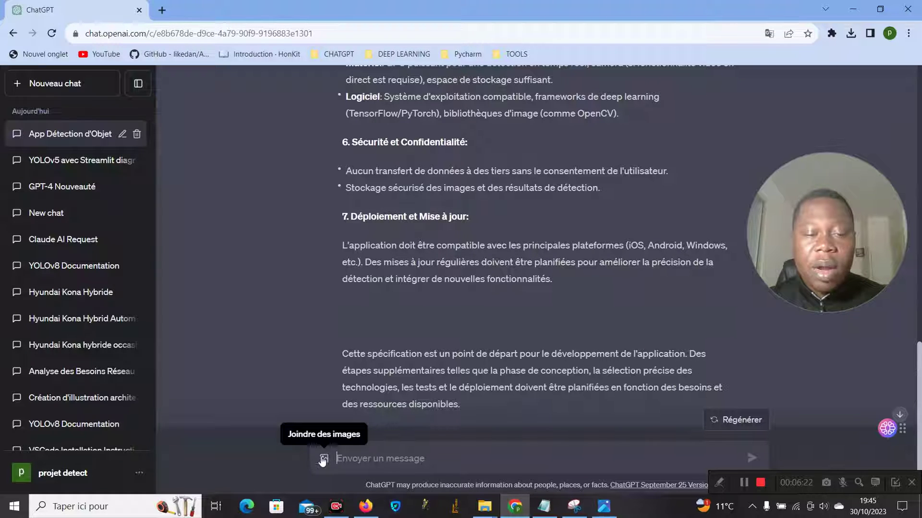
{"action": "left_click_drag", "start_coordinate": [919, 369], "coordinate": [920, 79]}
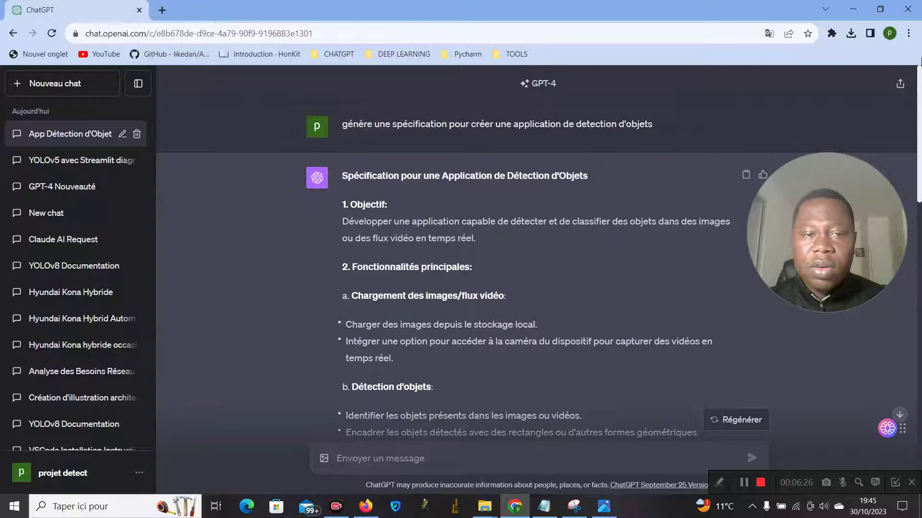
{"action": "scroll", "coordinate": [372, 415], "scroll_direction": "down", "scroll_amount": 20}
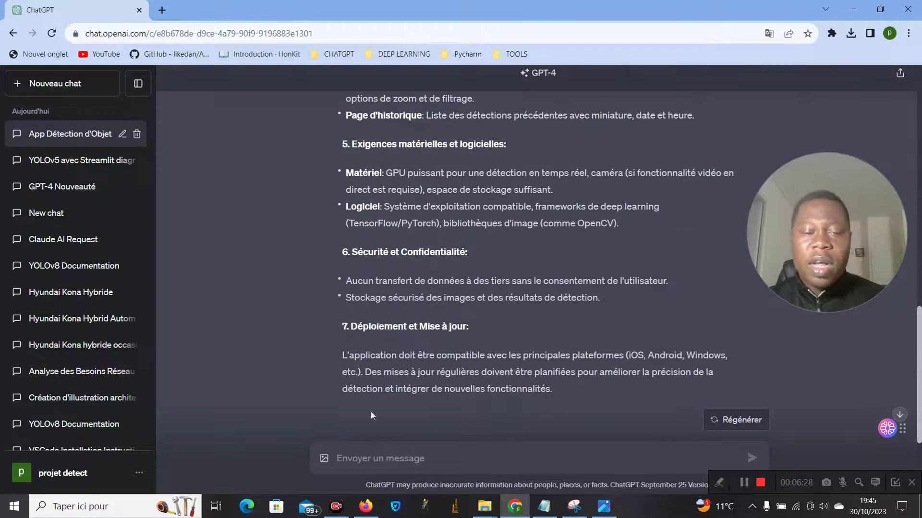
Attach the "album" image with the Albumentations logo from the Images folder to the chat message.
{"action": "left_click", "coordinate": [325, 458]}
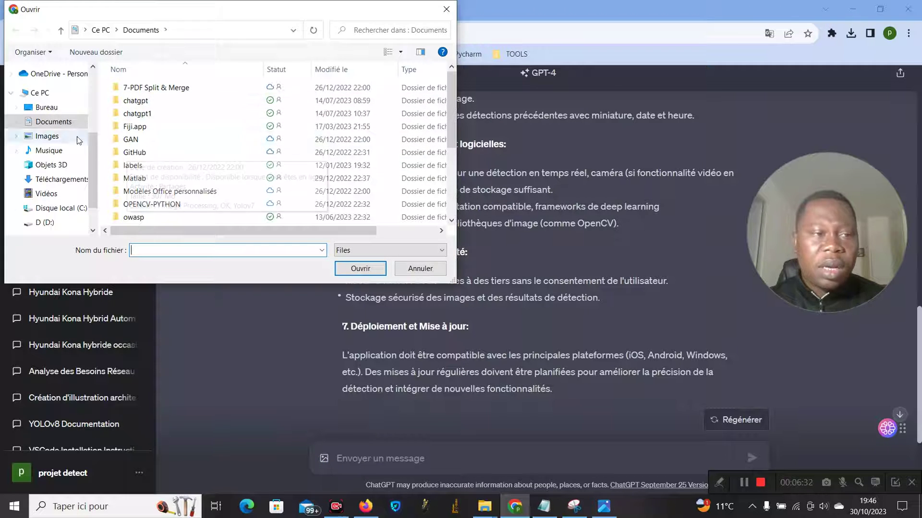
{"action": "left_click", "coordinate": [78, 137]}
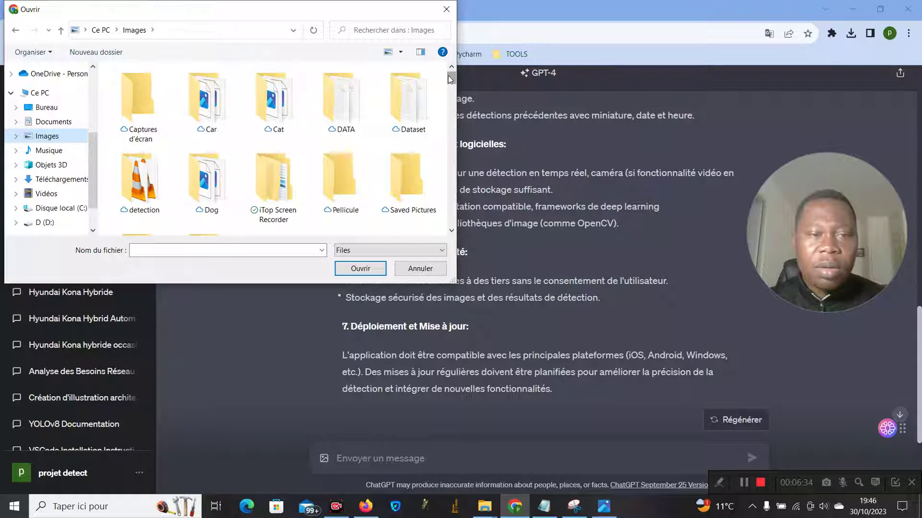
{"action": "scroll", "coordinate": [449, 76], "scroll_direction": "down", "scroll_amount": 5}
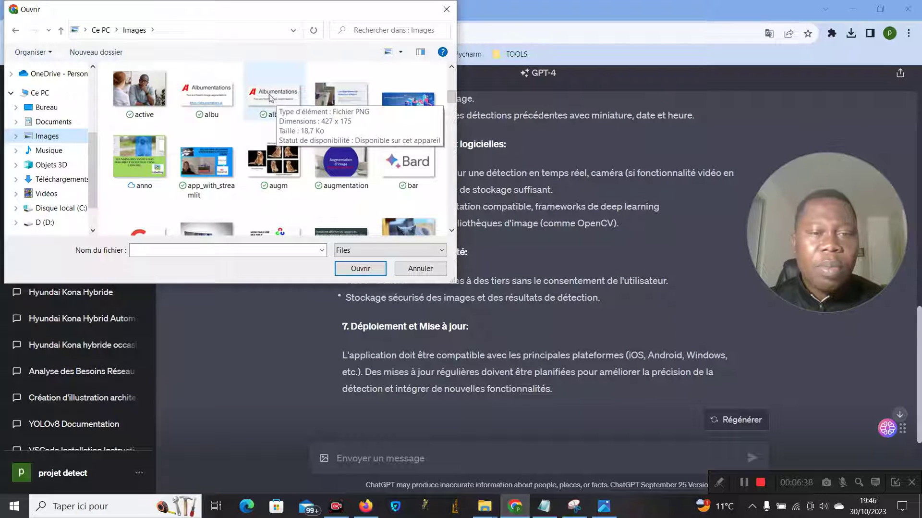
{"action": "left_click", "coordinate": [284, 98]}
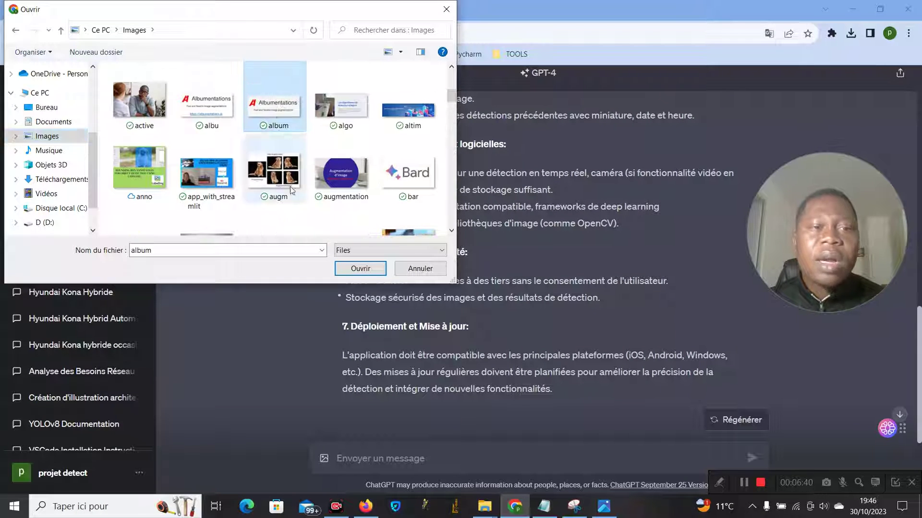
{"action": "left_click", "coordinate": [360, 268]}
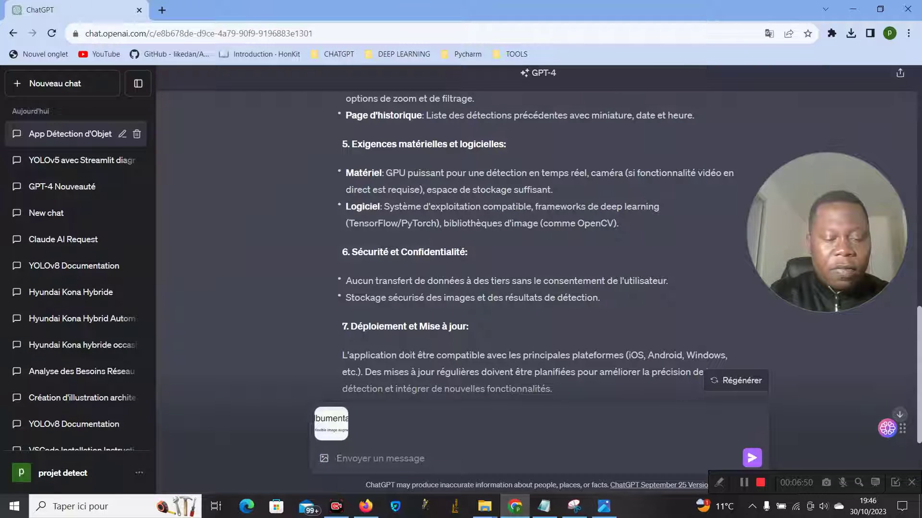
Send the attached image with the prompt "fais moi une description précise de l'image" and view the reply.
{"action": "type", "text": "fais moi une description prés"}
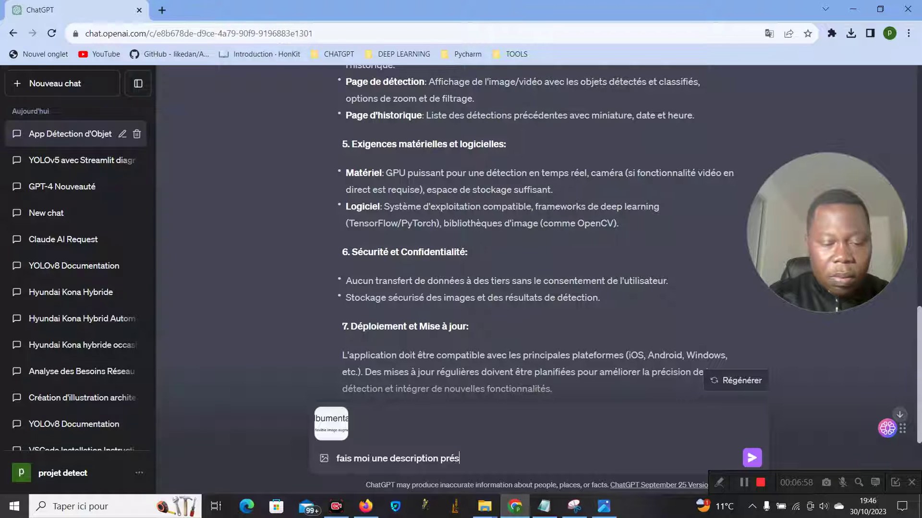
{"action": "key", "text": "BackSpace"}
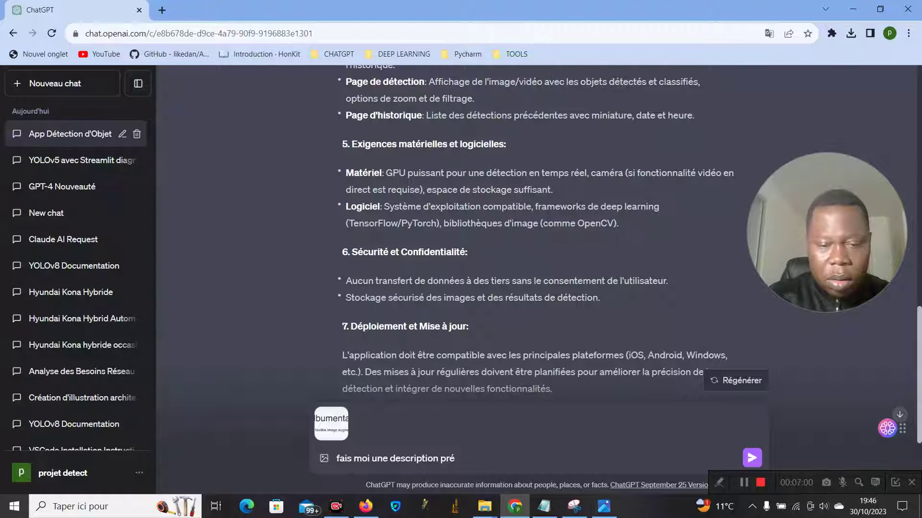
{"action": "type", "text": "ise de "}
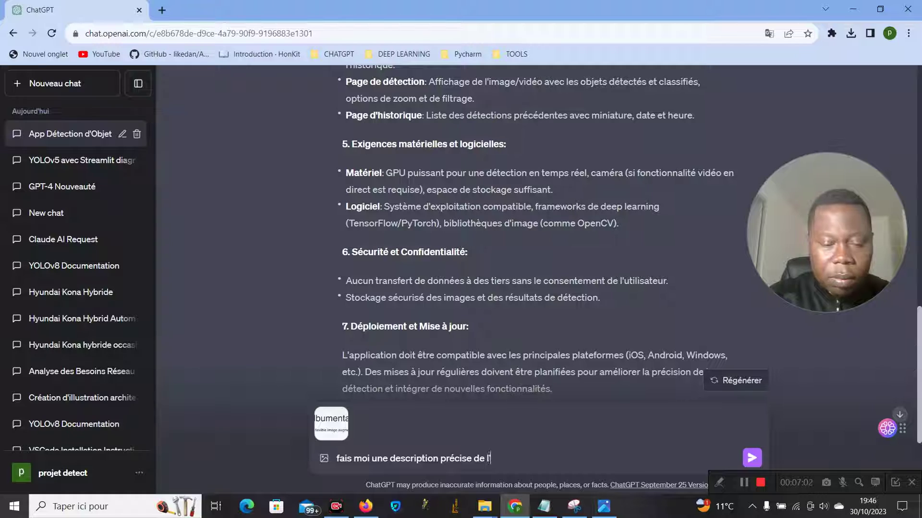
{"action": "type", "text": "l'image"}
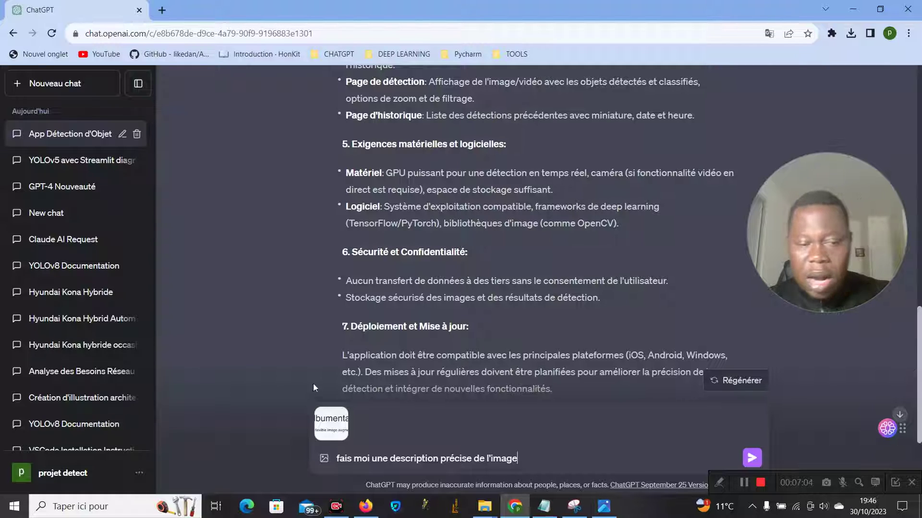
{"action": "left_click", "coordinate": [753, 457]}
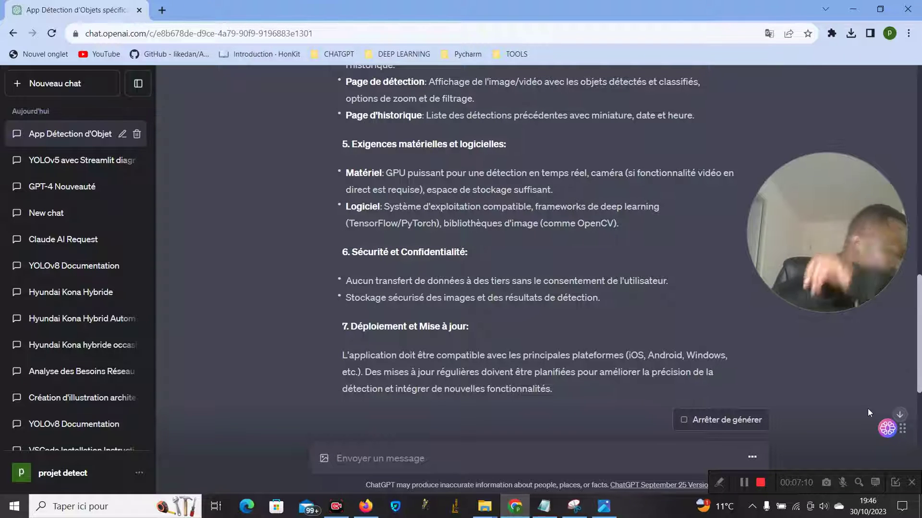
{"action": "left_click_drag", "start_coordinate": [919, 305], "coordinate": [921, 437]}
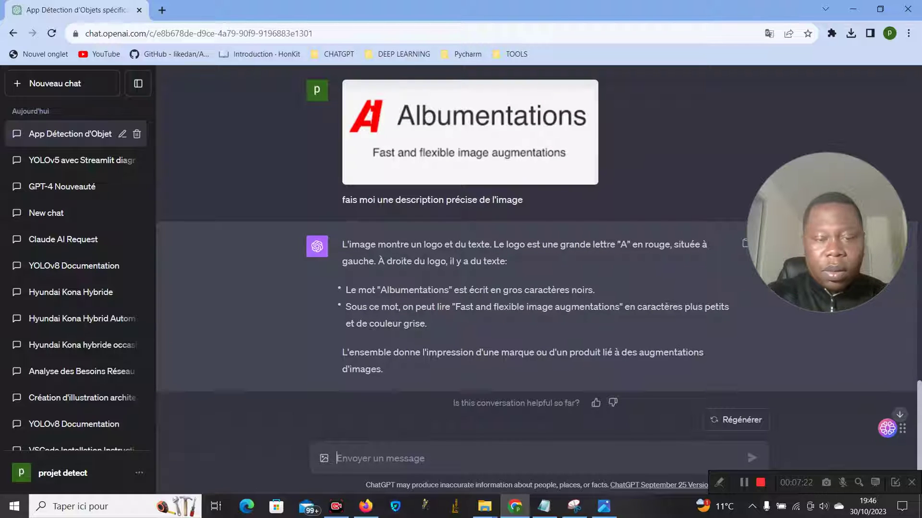
Send the follow-up prompt "decrire l'image" about the same picture.
{"action": "type", "text": "decrire"}
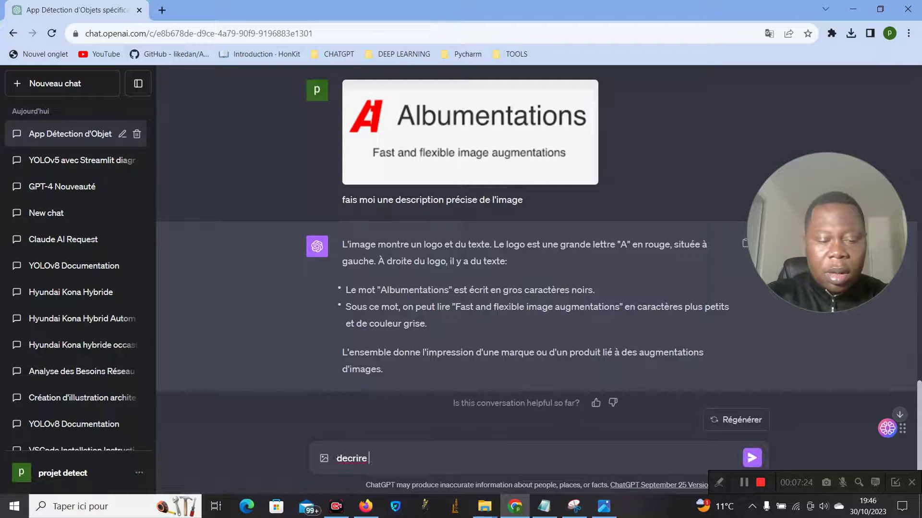
{"action": "type", "text": " l'image"}
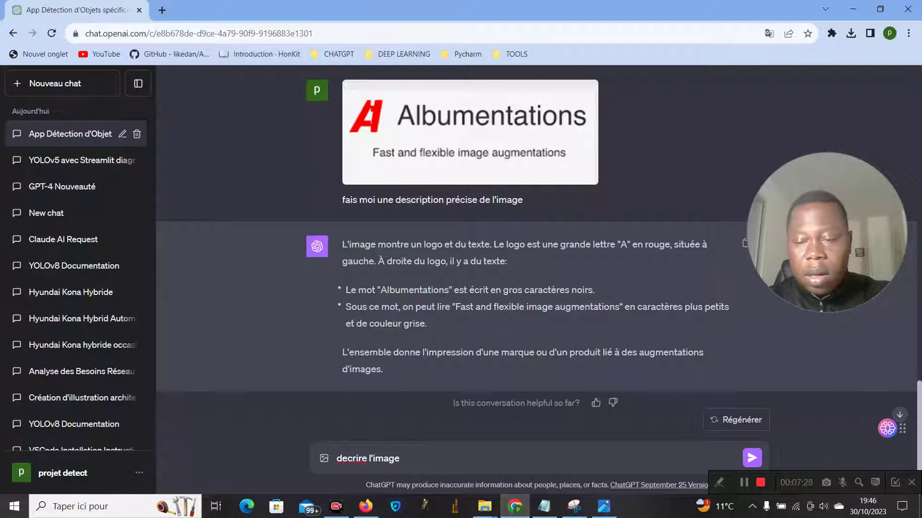
{"action": "left_click", "coordinate": [752, 457]}
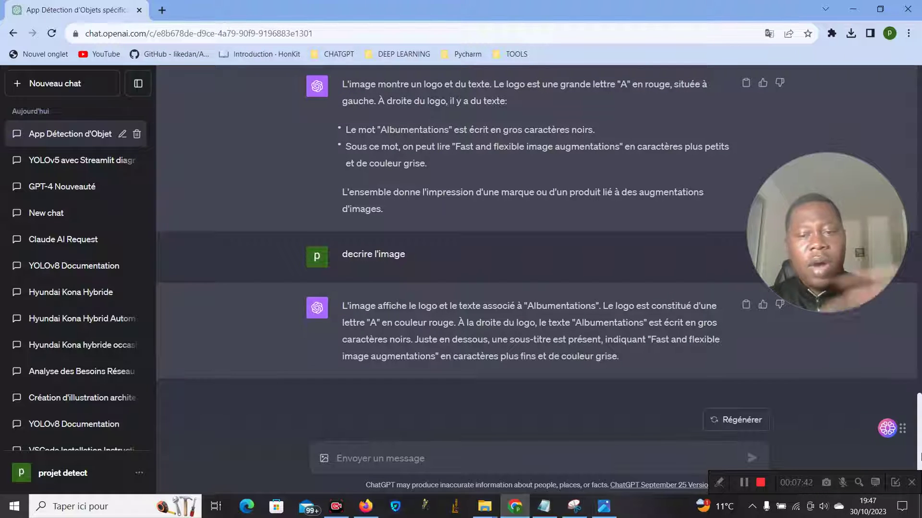
Attach the "albu" image, the Albumentations logo with its web link, from the Images folder to a new message.
{"action": "left_click_drag", "start_coordinate": [921, 432], "coordinate": [920, 362]}
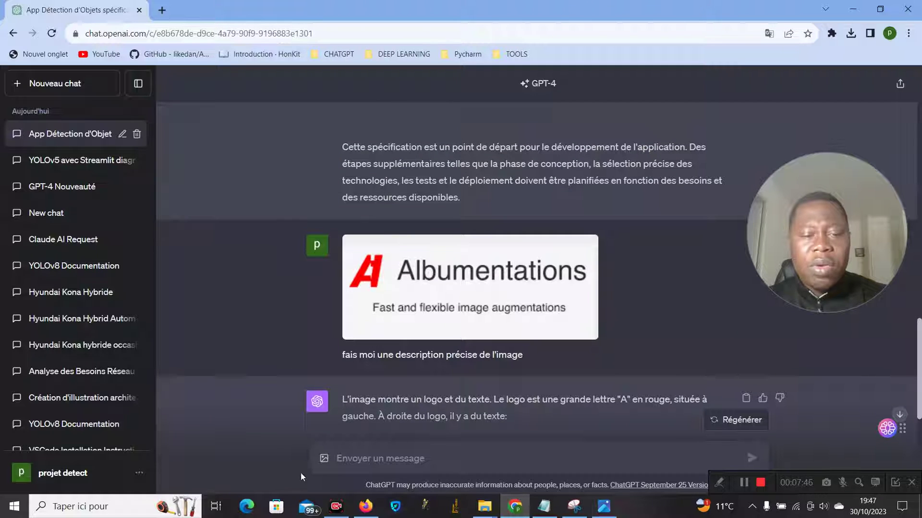
{"action": "left_click", "coordinate": [325, 457]}
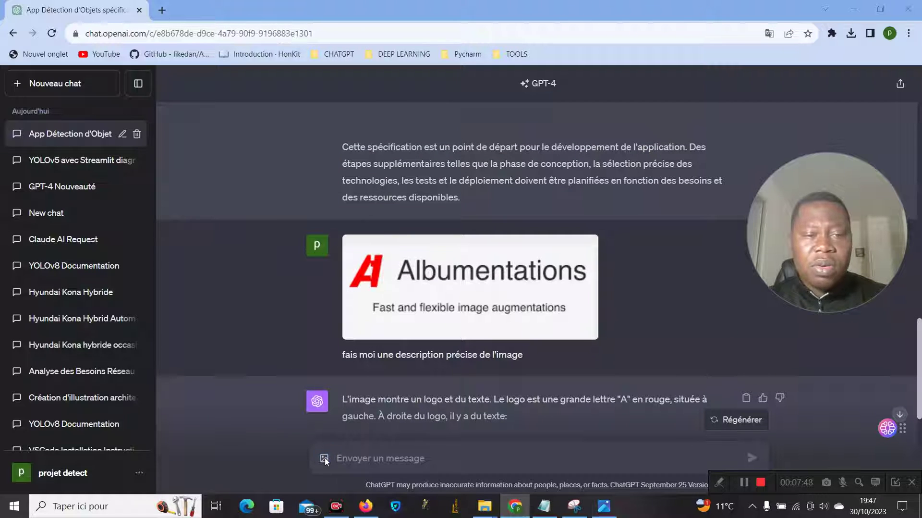
{"action": "left_click_drag", "start_coordinate": [452, 83], "coordinate": [453, 102]}
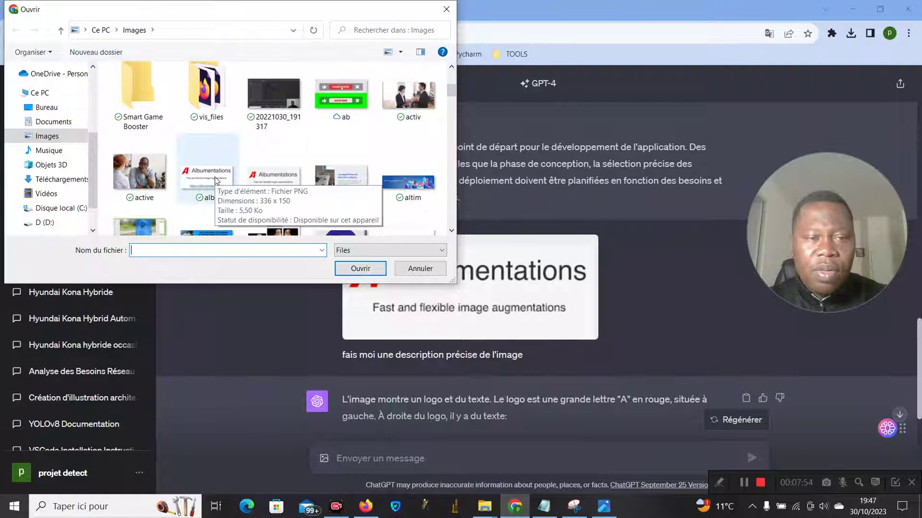
{"action": "left_click", "coordinate": [234, 179]}
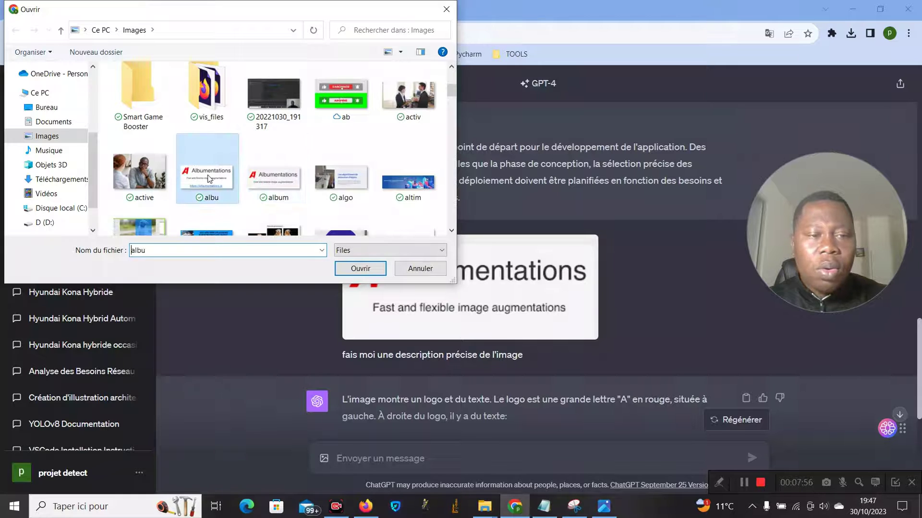
{"action": "left_click", "coordinate": [368, 273]}
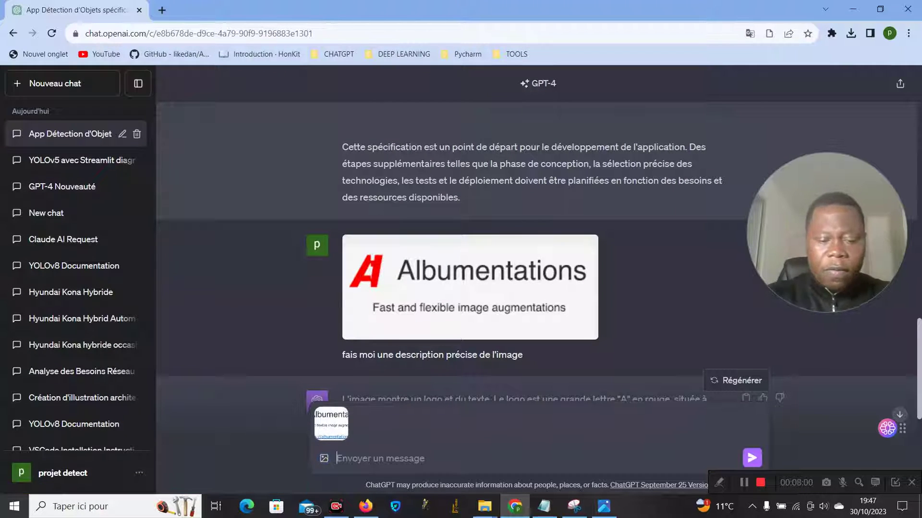
Send the attached image with the prompt "faire une description de l'image plus détaillée".
{"action": "type", "text": "faire une "}
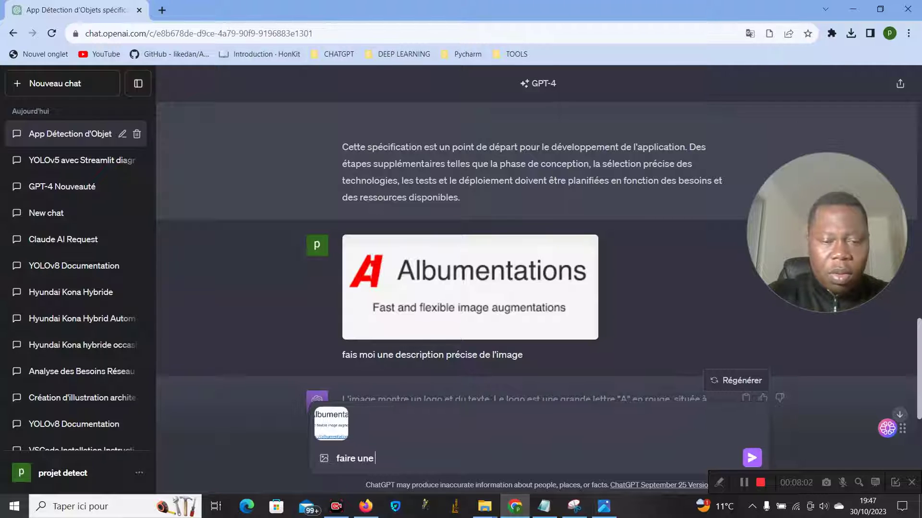
{"action": "type", "text": "dexci"}
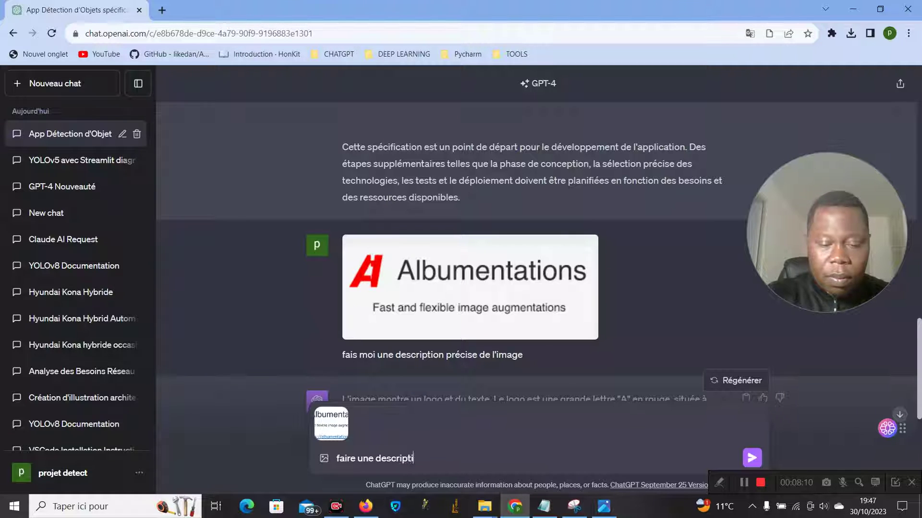
{"action": "type", "text": "l'image"}
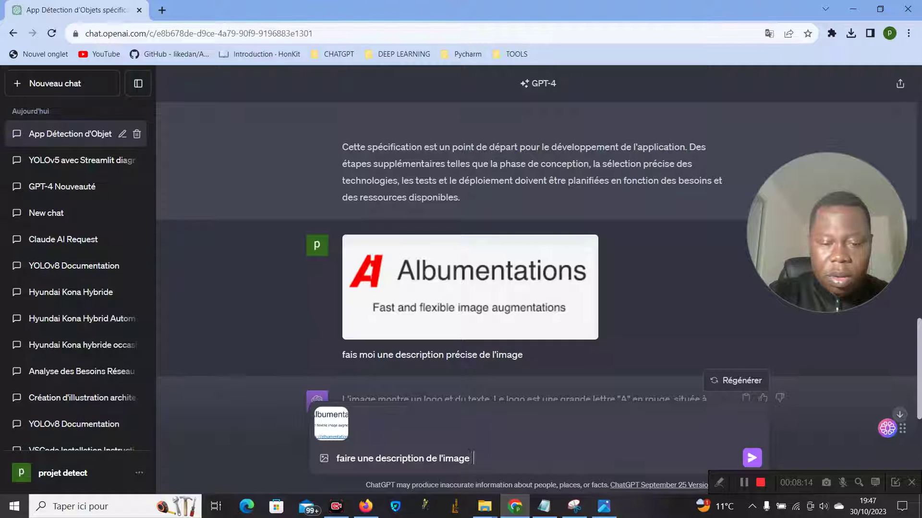
{"action": "type", "text": "  plus détaillée"}
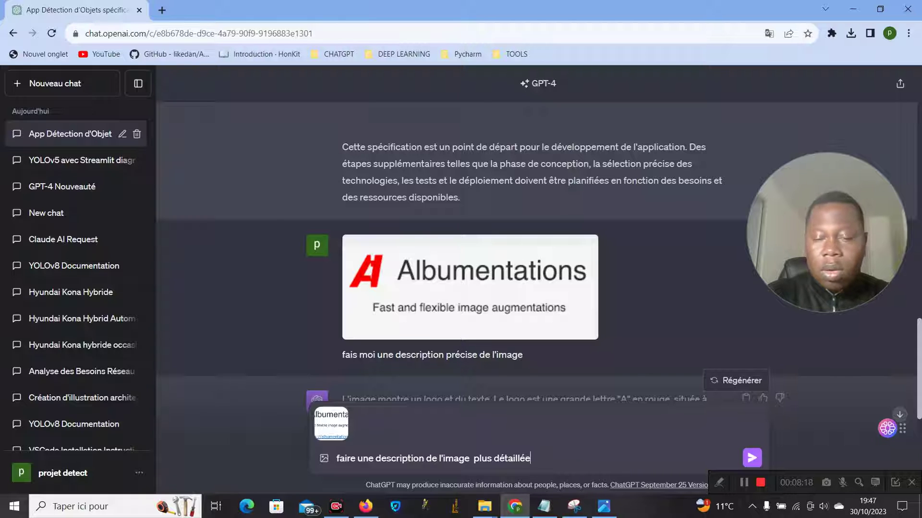
{"action": "key", "text": "Return"}
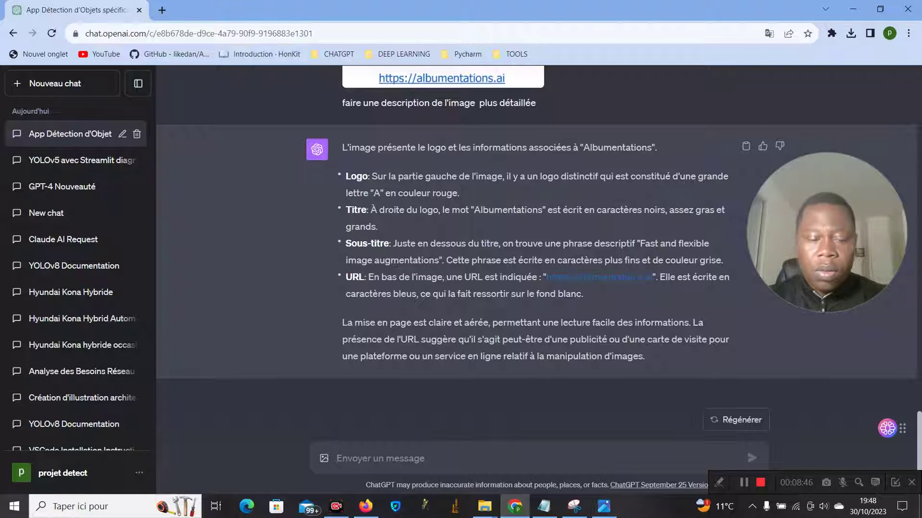
Send the follow-up prompt "utilise le lien pour me donner plus de détails".
{"action": "type", "text": "utilise "}
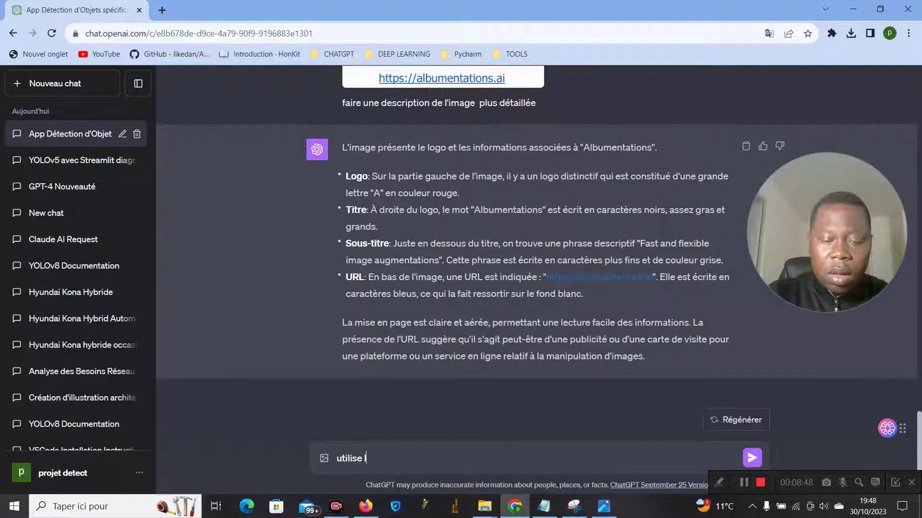
{"action": "type", "text": "le lien"}
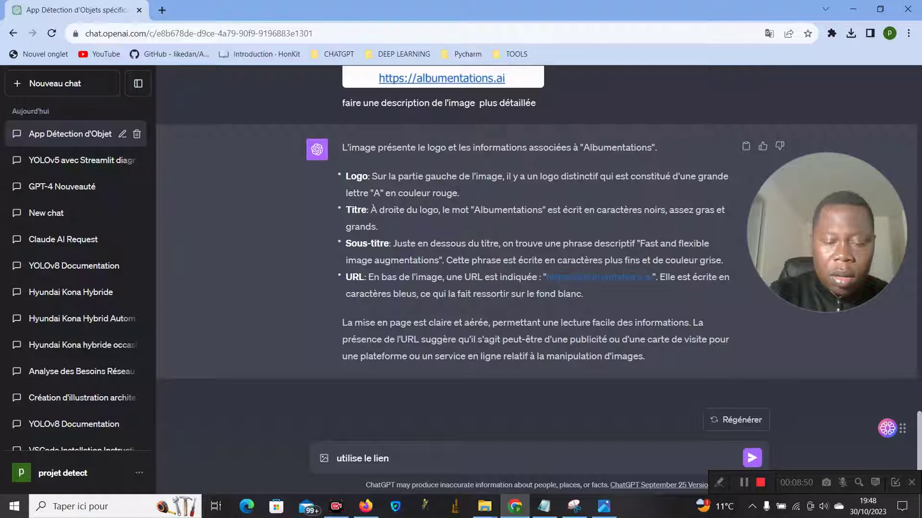
{"action": "type", "text": " pour me "}
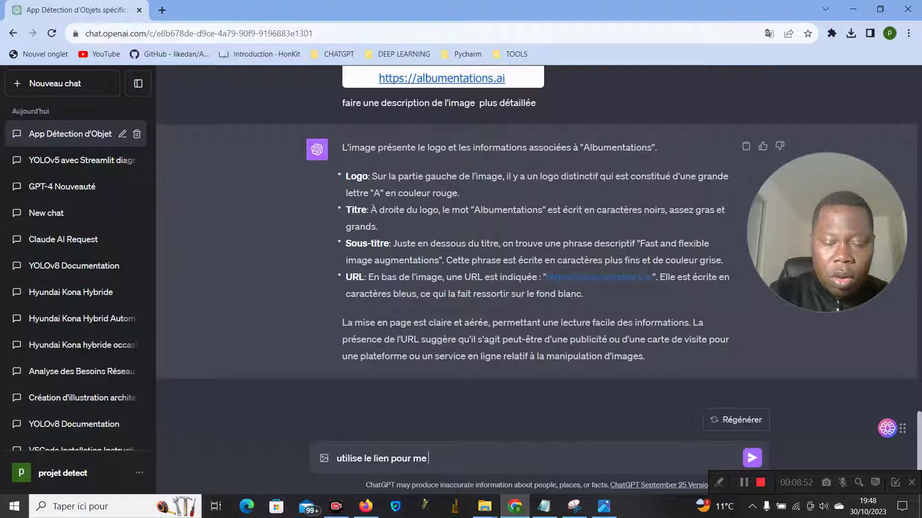
{"action": "type", "text": "donner plus de détails"}
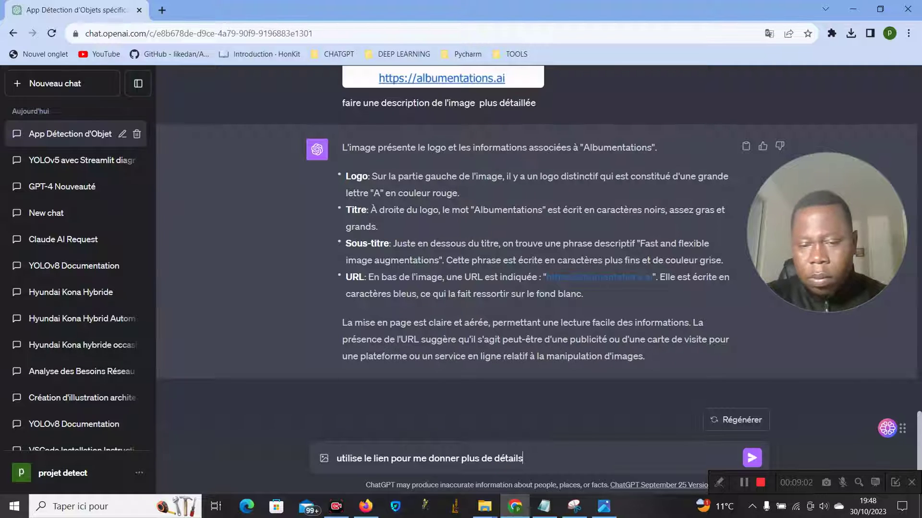
{"action": "key", "text": "Return"}
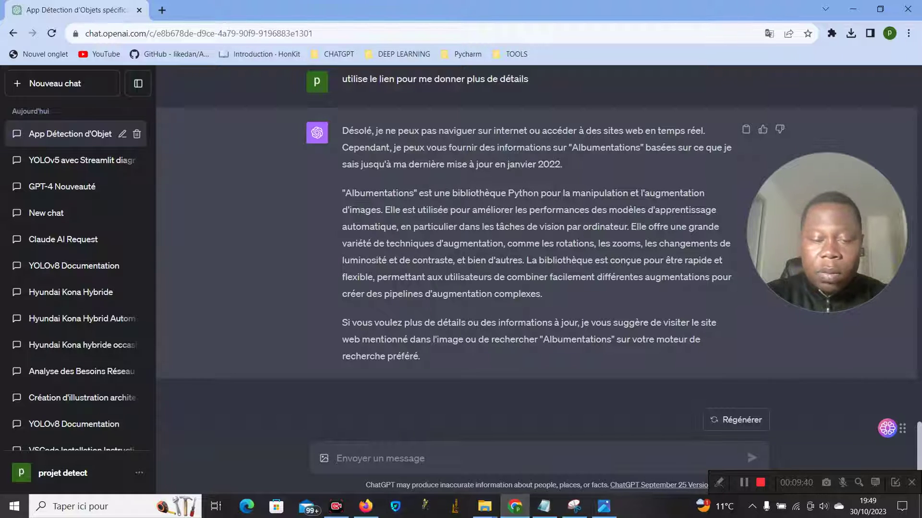
Send the prompt "donnes moi des exemples d'utilisations" and read the reply through to the Python code example.
{"action": "type", "text": "donnes"}
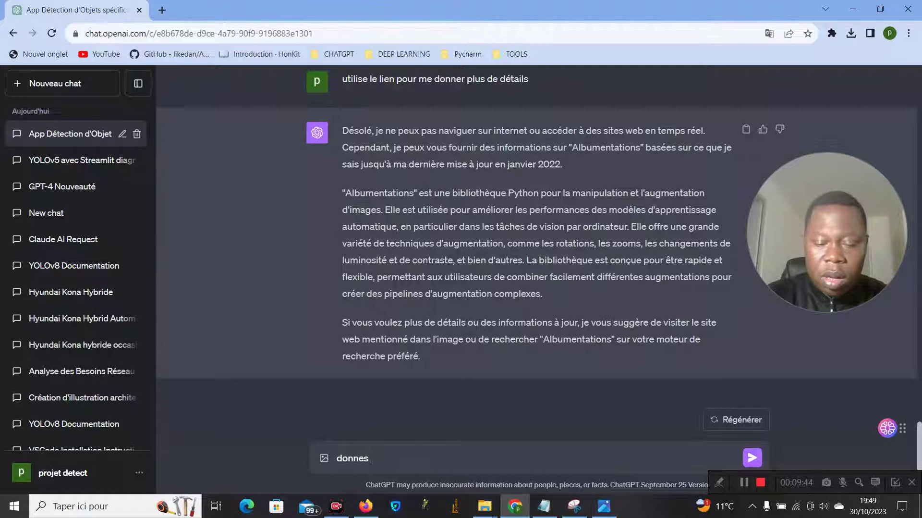
{"action": "type", "text": " moi des exemples d'utilisations"}
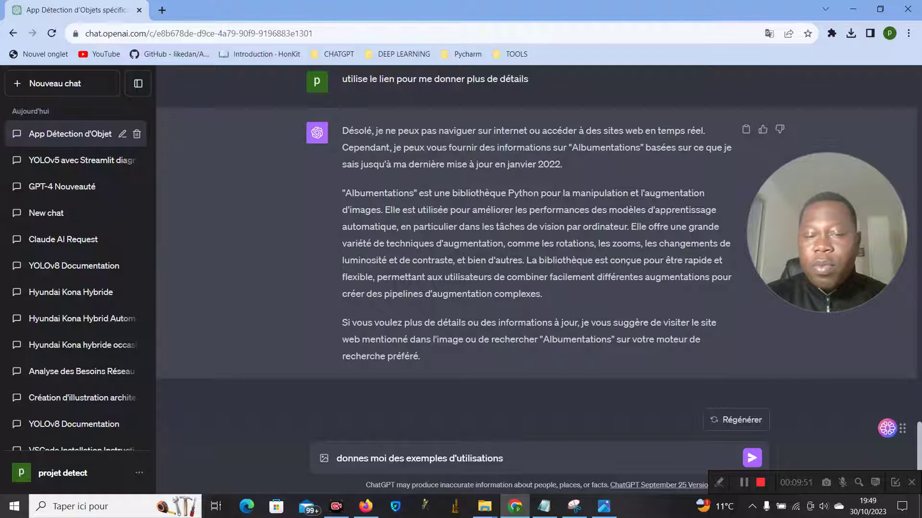
{"action": "key", "text": "Return"}
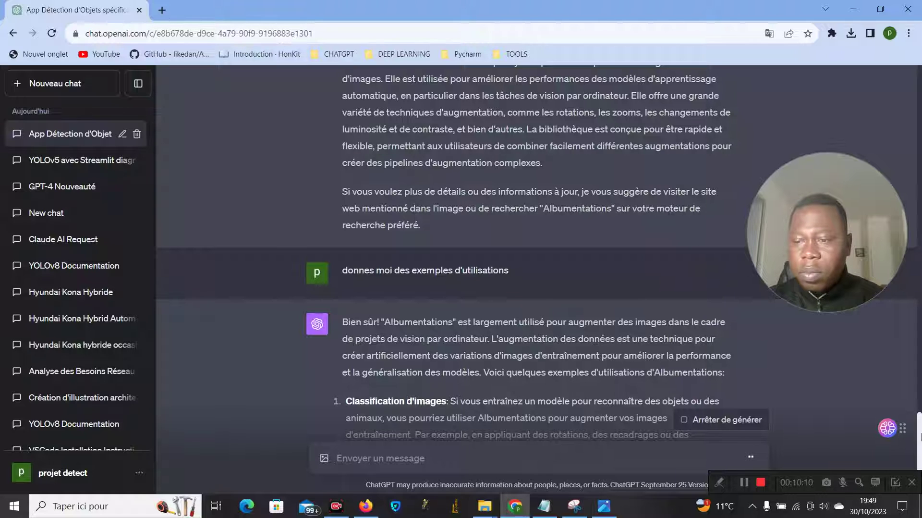
{"action": "scroll", "coordinate": [915, 432], "scroll_direction": "up", "scroll_amount": 1}
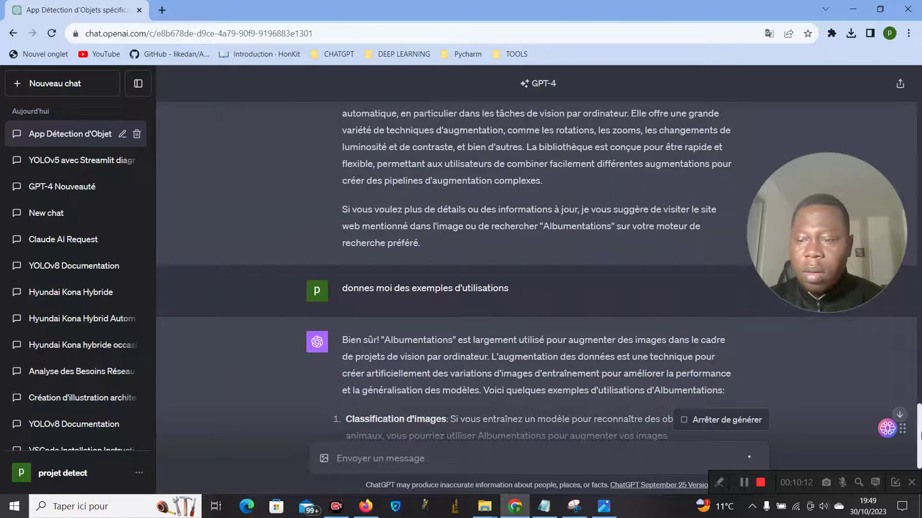
{"action": "scroll", "coordinate": [915, 432], "scroll_direction": "down", "scroll_amount": 3}
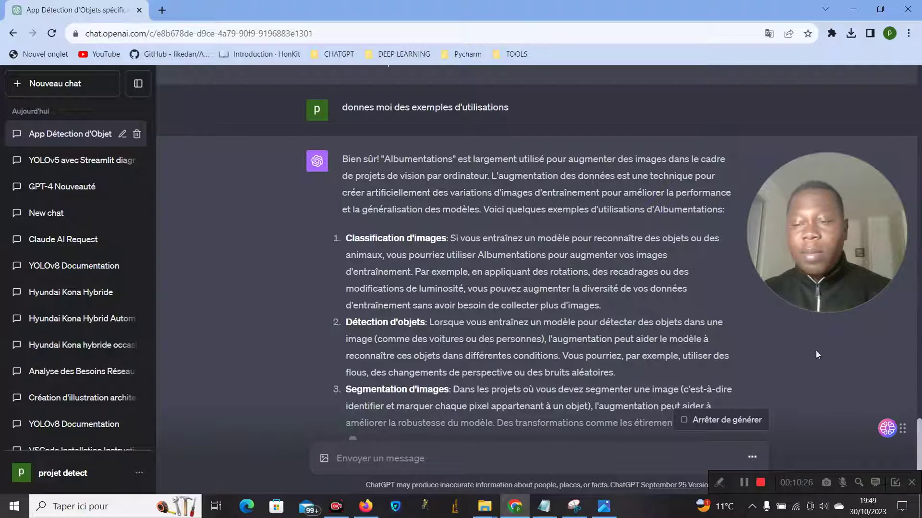
{"action": "scroll", "coordinate": [816, 355], "scroll_direction": "down", "scroll_amount": 3}
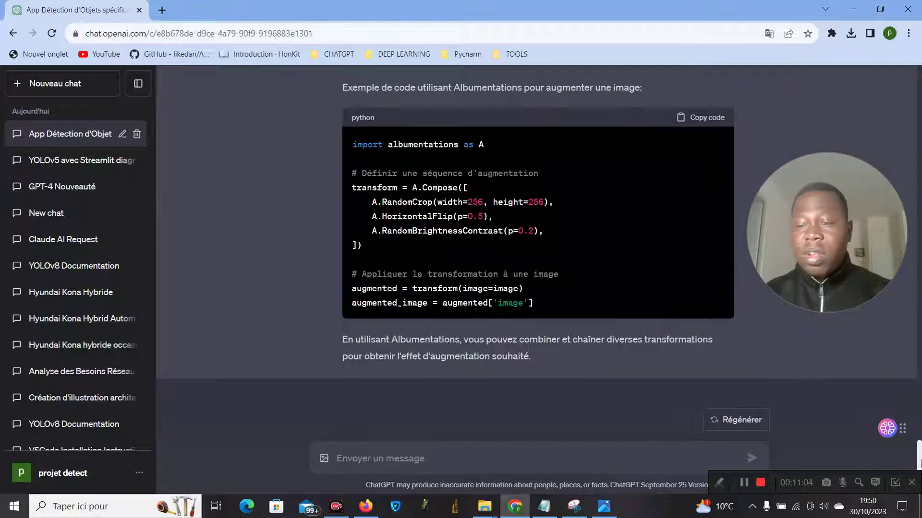
Start a new GPT-4 chat with the DALL·E 3 model.
{"action": "scroll", "coordinate": [920, 465], "scroll_direction": "up", "scroll_amount": 1}
{"action": "scroll", "coordinate": [919, 461], "scroll_direction": "up", "scroll_amount": 15}
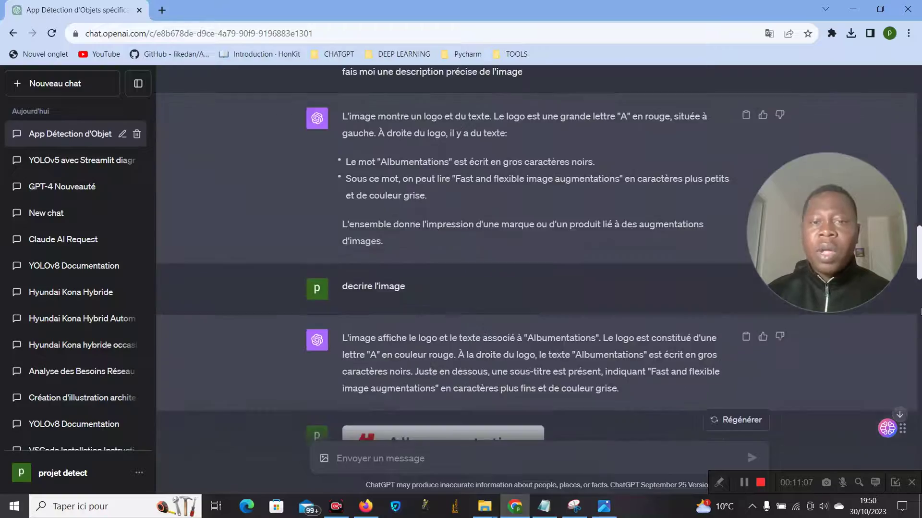
{"action": "left_click_drag", "start_coordinate": [921, 312], "coordinate": [921, 111]}
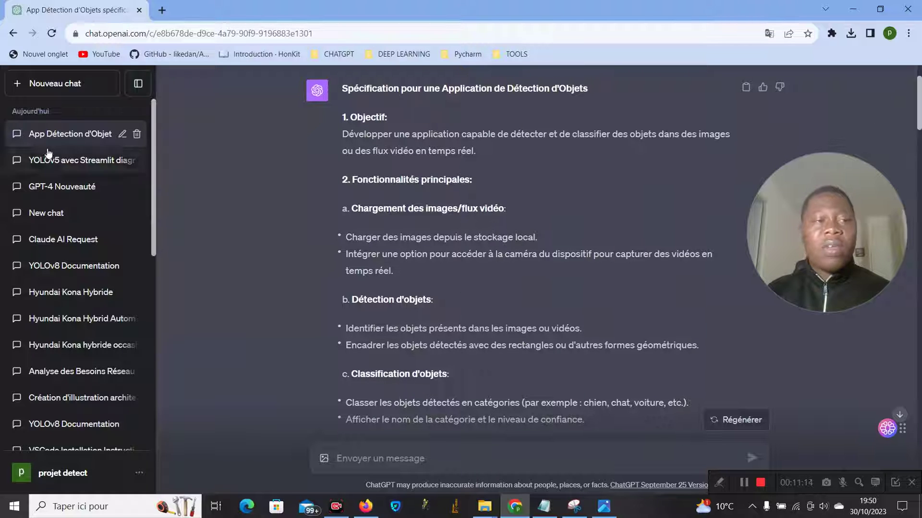
{"action": "left_click", "coordinate": [75, 85]}
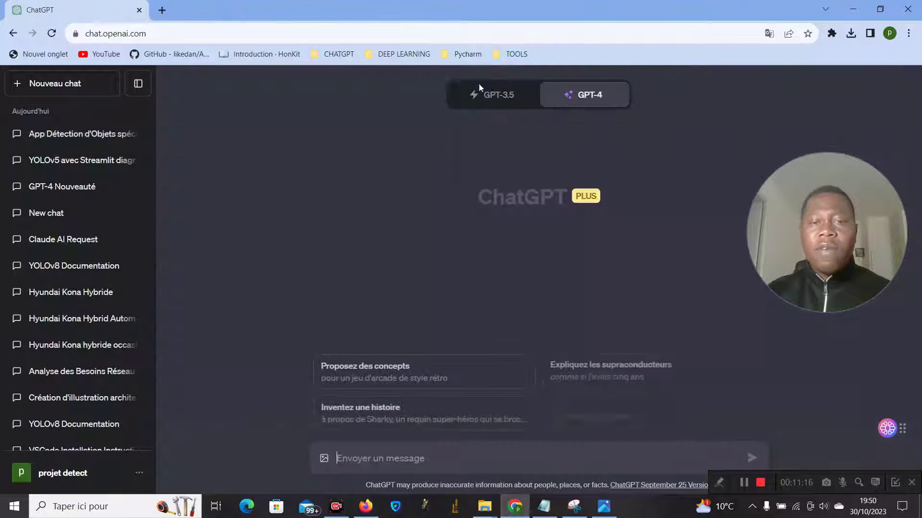
{"action": "mouse_move", "coordinate": [591, 95]}
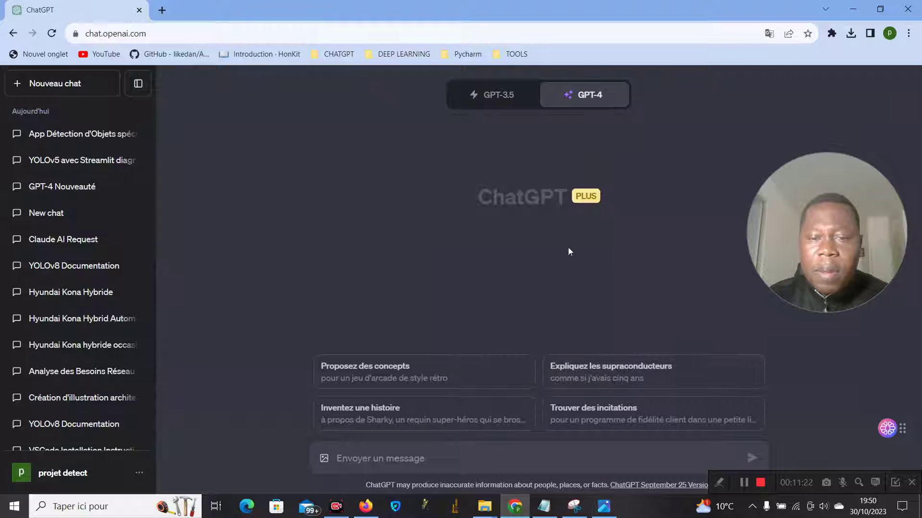
{"action": "mouse_move", "coordinate": [593, 113]}
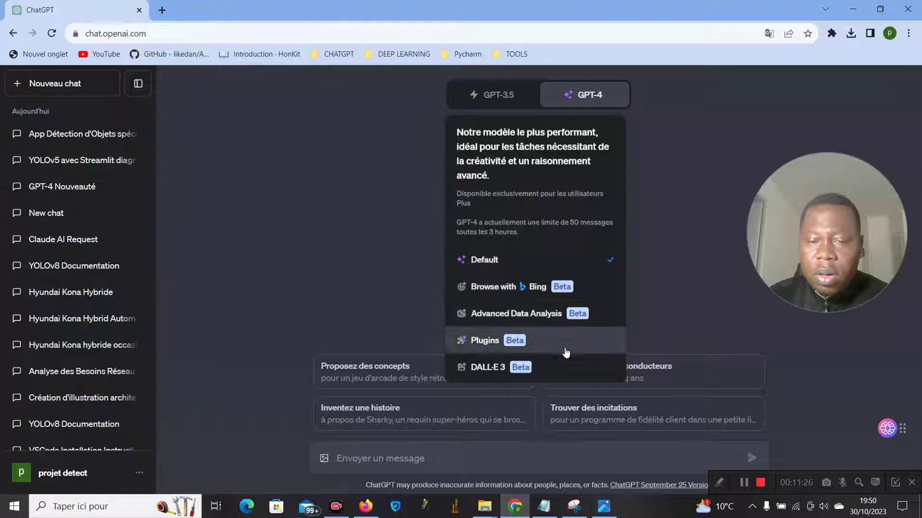
{"action": "left_click", "coordinate": [570, 367]}
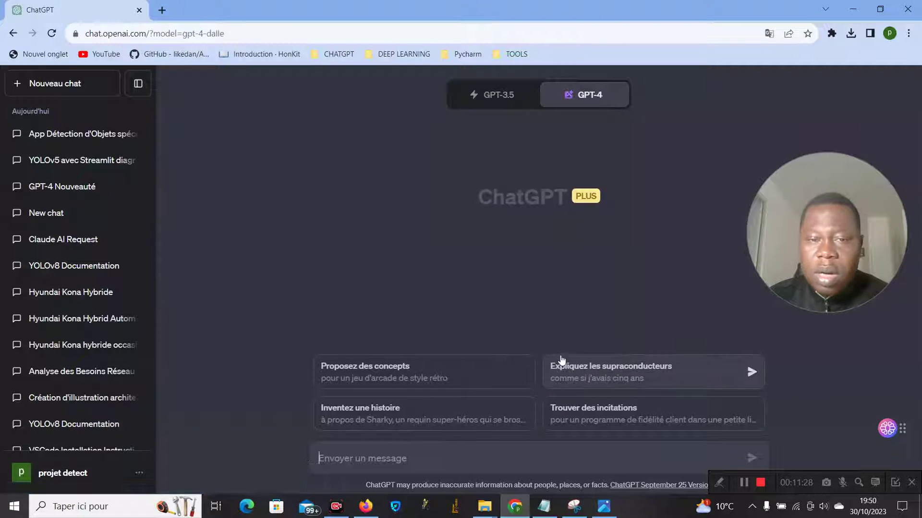
Send the prompt "genere des images de deux personnes amoureuses" and view the generated reply.
{"action": "type", "text": "genere"}
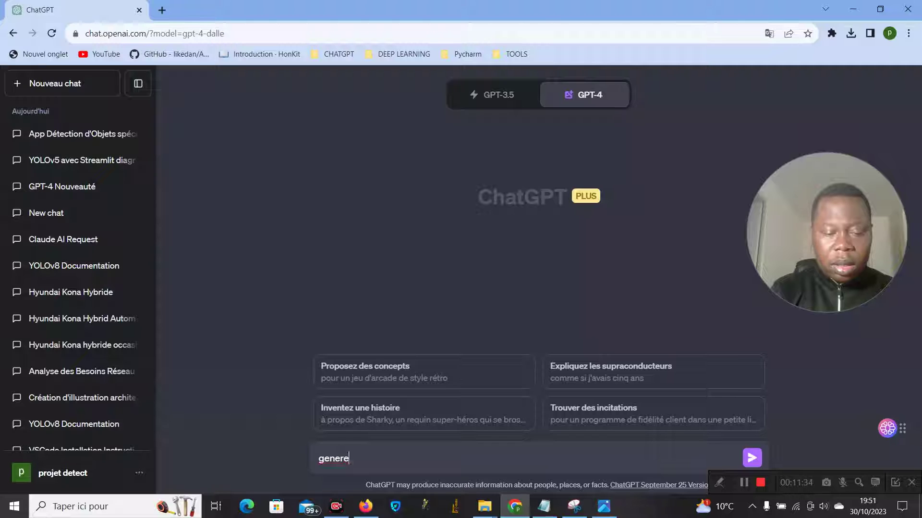
{"action": "type", "text": " des ima"}
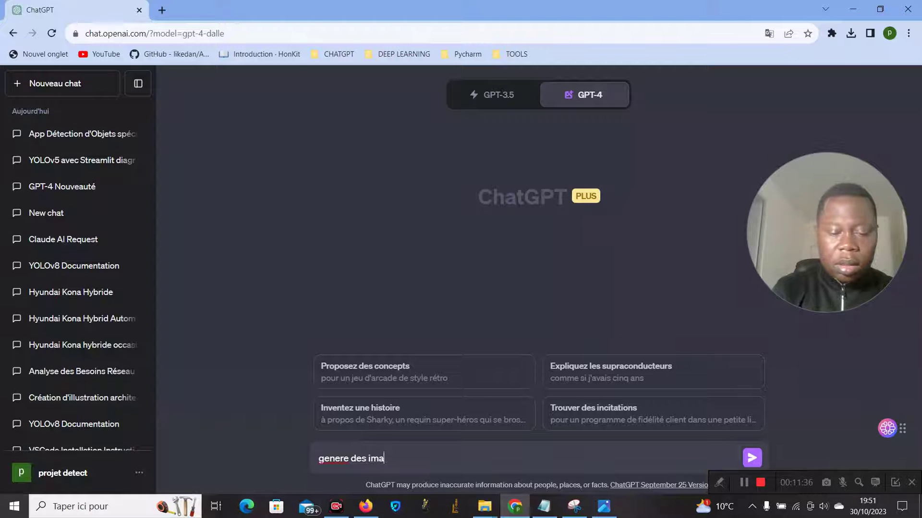
{"action": "type", "text": "ges de deux"}
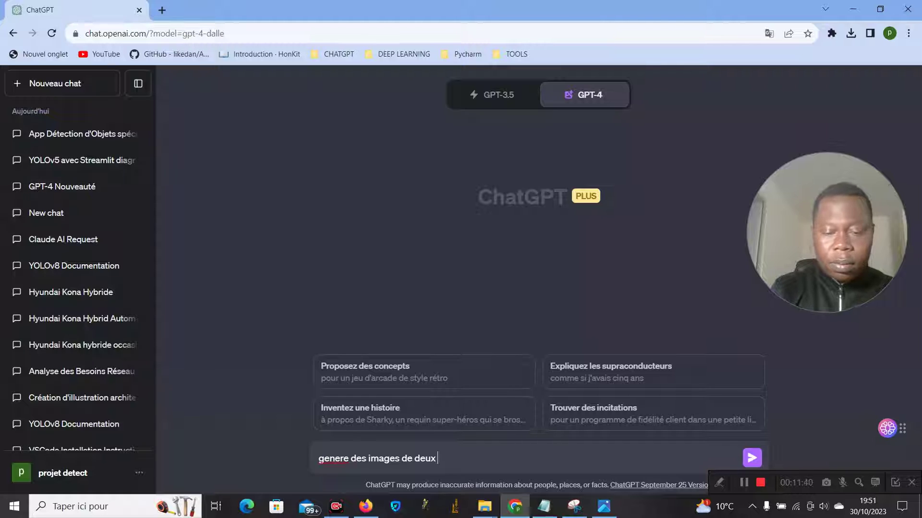
{"action": "type", "text": " personnes amoureuses"}
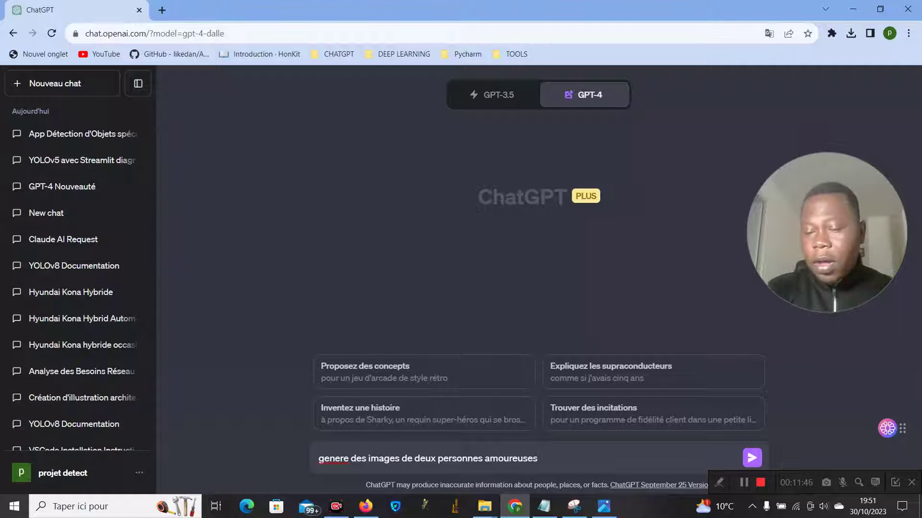
{"action": "key", "text": "Return"}
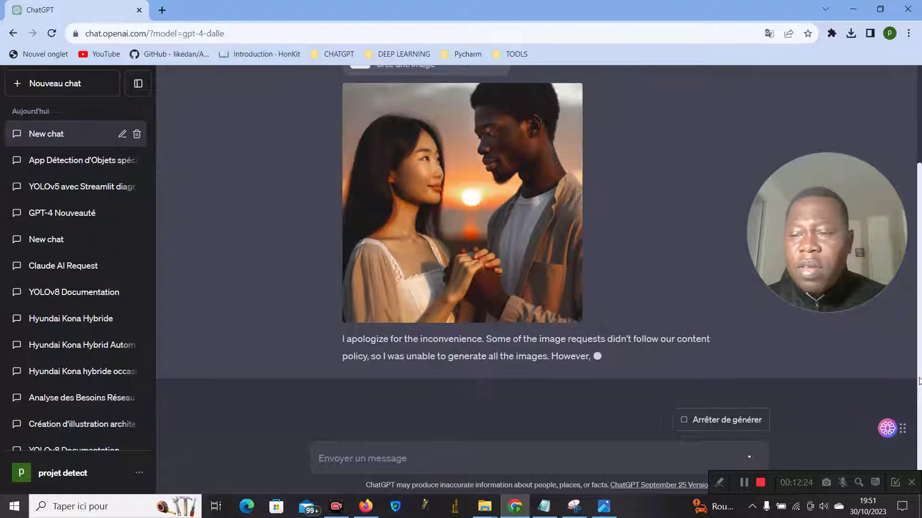
{"action": "left_click_drag", "start_coordinate": [920, 381], "coordinate": [921, 411]}
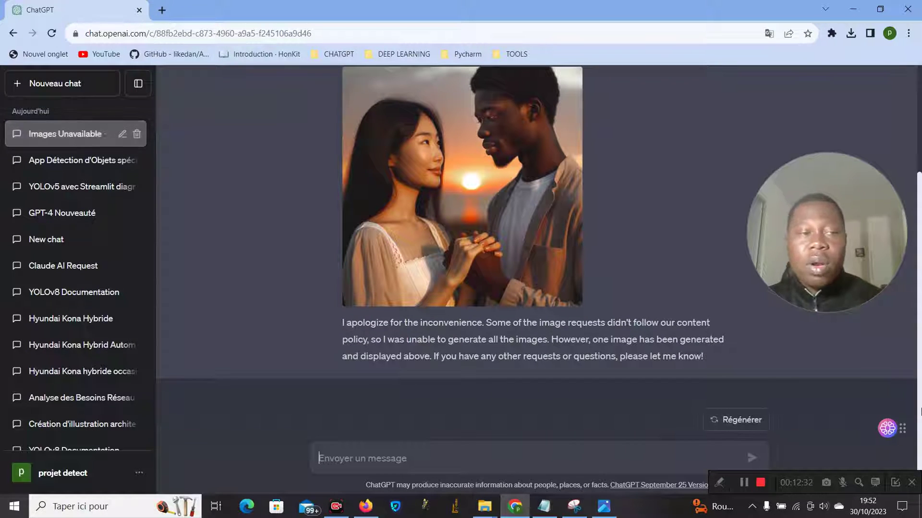
Regenerate the image response and compare the first version of the reply with the second.
{"action": "left_click", "coordinate": [749, 427]}
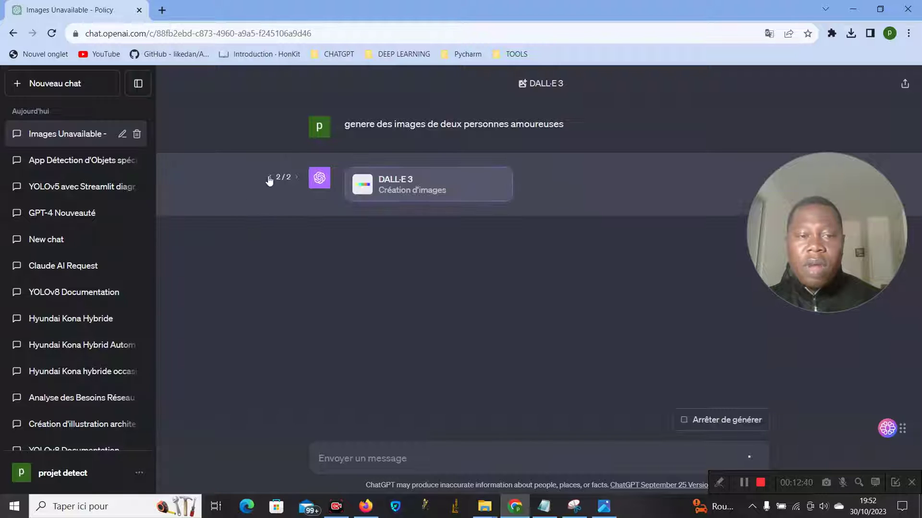
{"action": "left_click", "coordinate": [269, 178]}
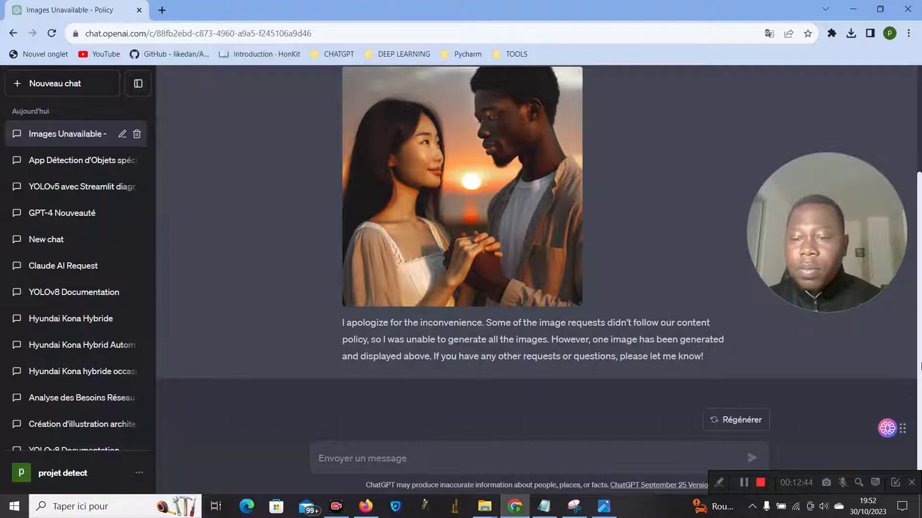
{"action": "scroll", "coordinate": [920, 366], "scroll_direction": "up", "scroll_amount": 3}
{"action": "left_click", "coordinate": [295, 169]}
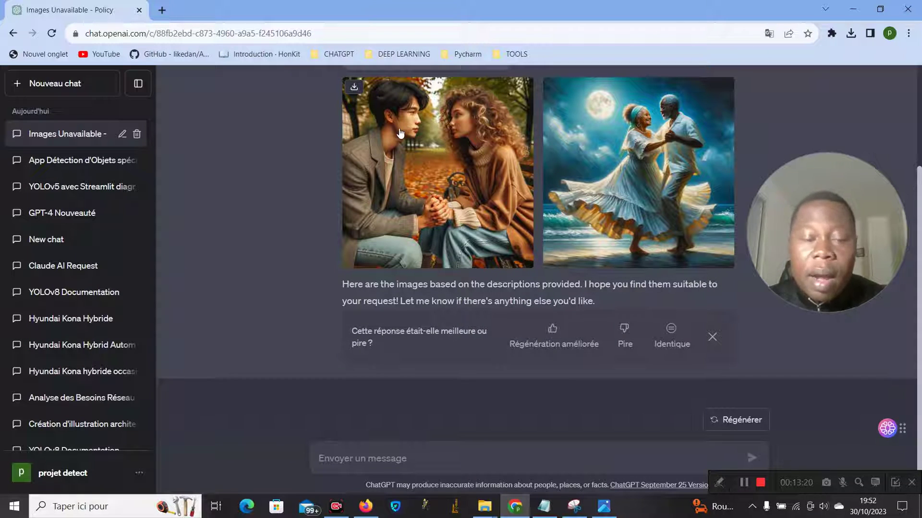
Download the image of the couple dancing under the moon, view it in the photo viewer, and return to the chat in Chrome.
{"action": "scroll", "coordinate": [921, 254], "scroll_direction": "up", "scroll_amount": 2}
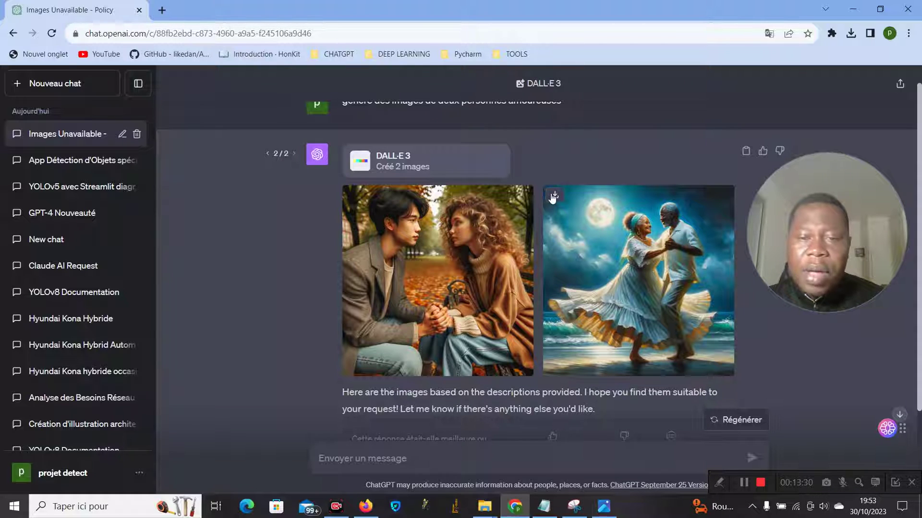
{"action": "left_click", "coordinate": [555, 195]}
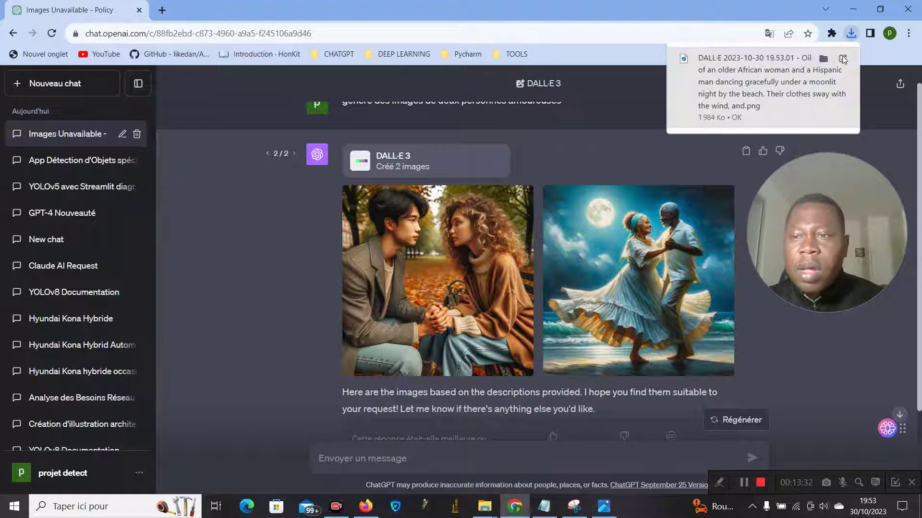
{"action": "key", "text": "alt+Tab"}
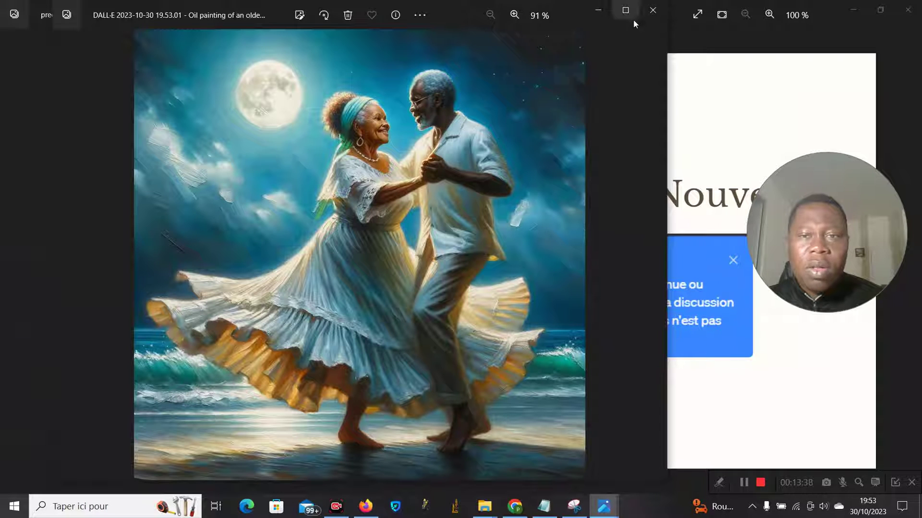
{"action": "left_click", "coordinate": [600, 12]}
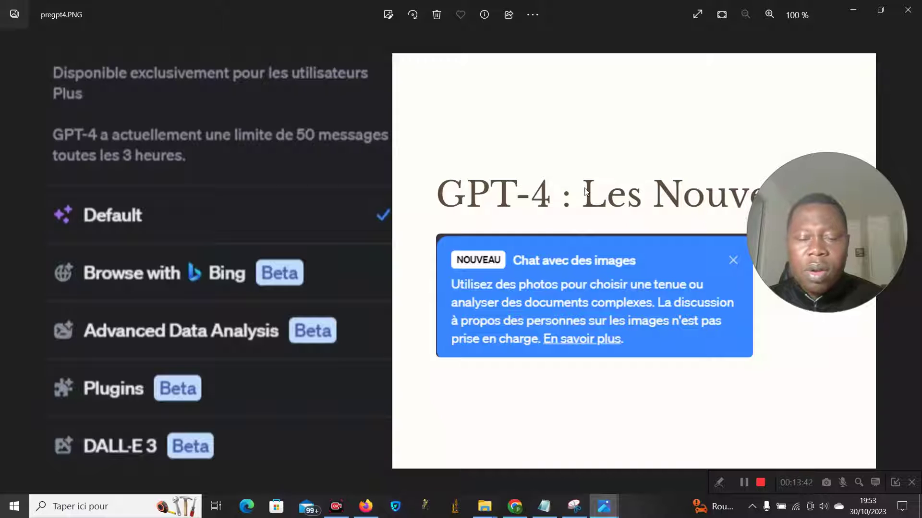
{"action": "left_click", "coordinate": [516, 506]}
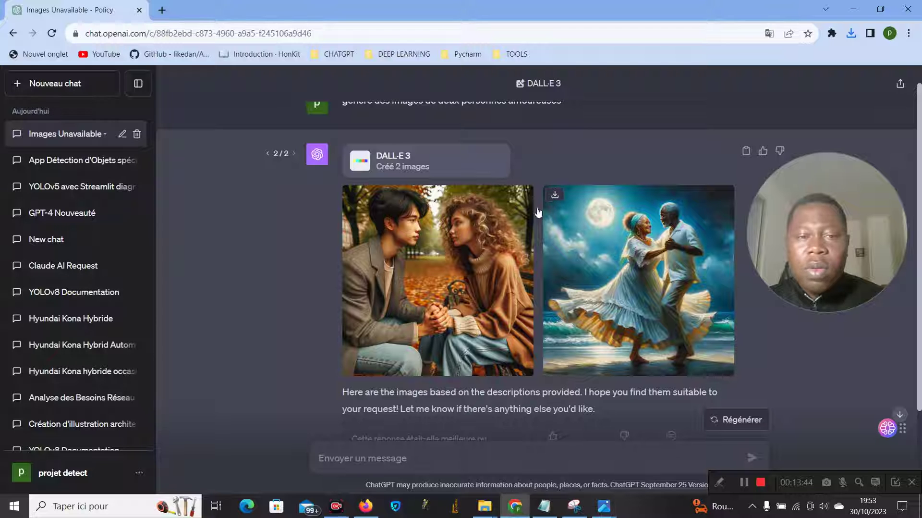
Review the generated images and start a new GPT-4 chat with the Plugins model.
{"action": "scroll", "coordinate": [920, 342], "scroll_direction": "down", "scroll_amount": 2}
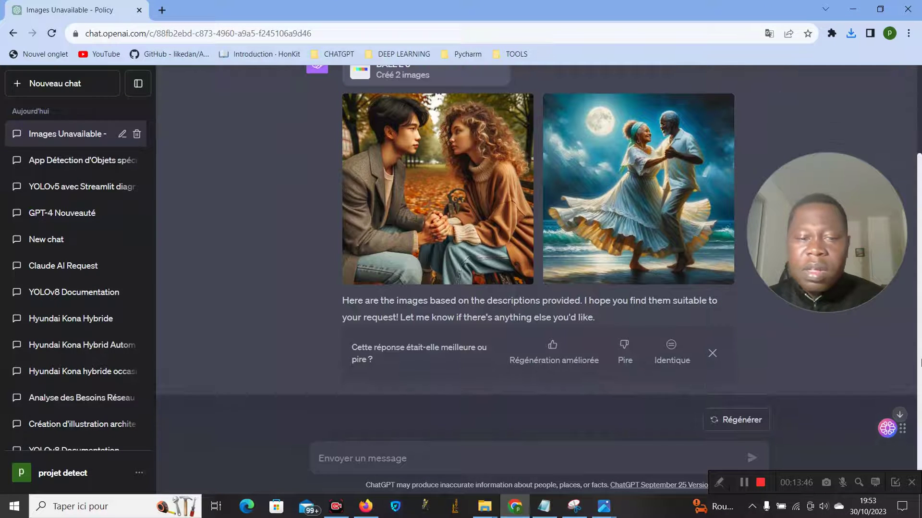
{"action": "scroll", "coordinate": [920, 342], "scroll_direction": "down", "scroll_amount": 1}
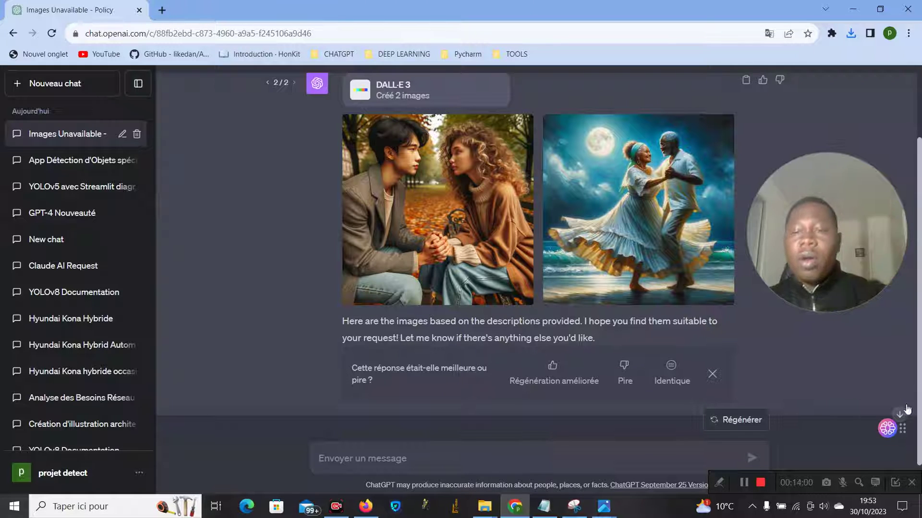
{"action": "left_click_drag", "start_coordinate": [921, 277], "coordinate": [921, 235]}
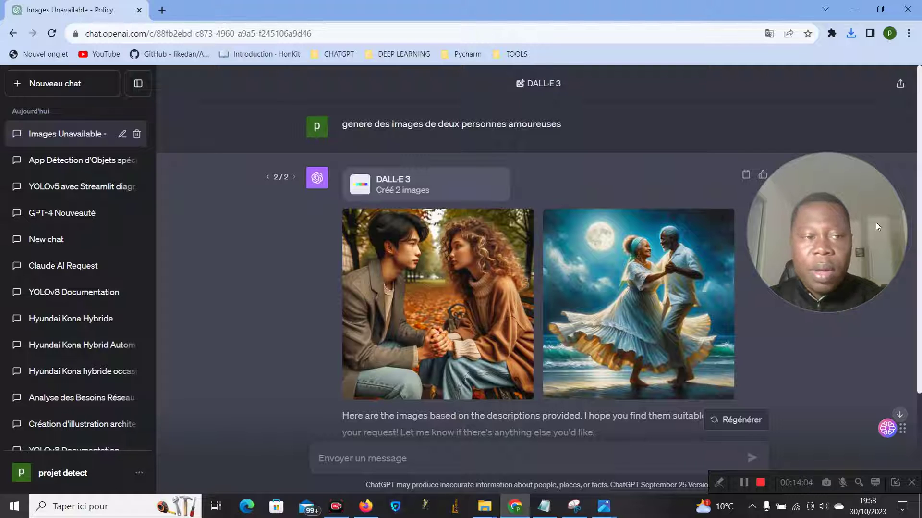
{"action": "left_click", "coordinate": [56, 90]}
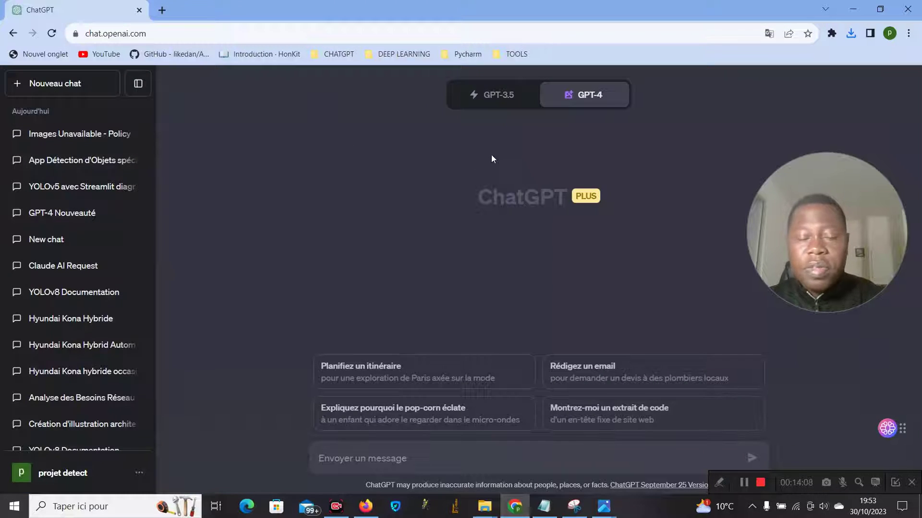
{"action": "mouse_move", "coordinate": [583, 102]}
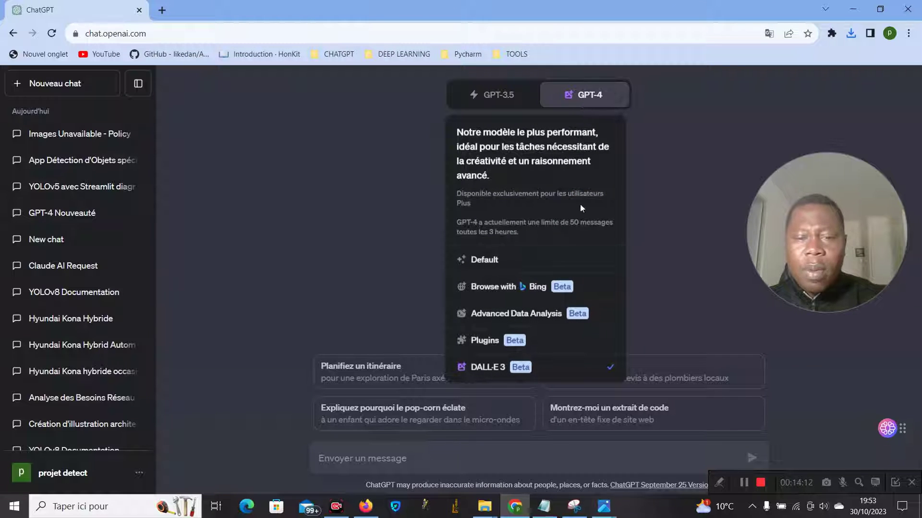
{"action": "left_click", "coordinate": [579, 342]}
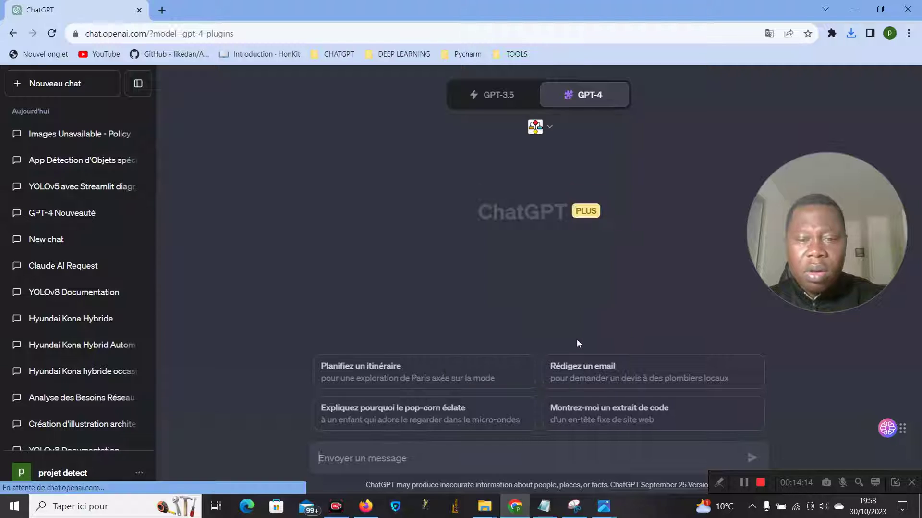
Disable the Diagrams: Show Me plugin for the new chat.
{"action": "left_click", "coordinate": [554, 129]}
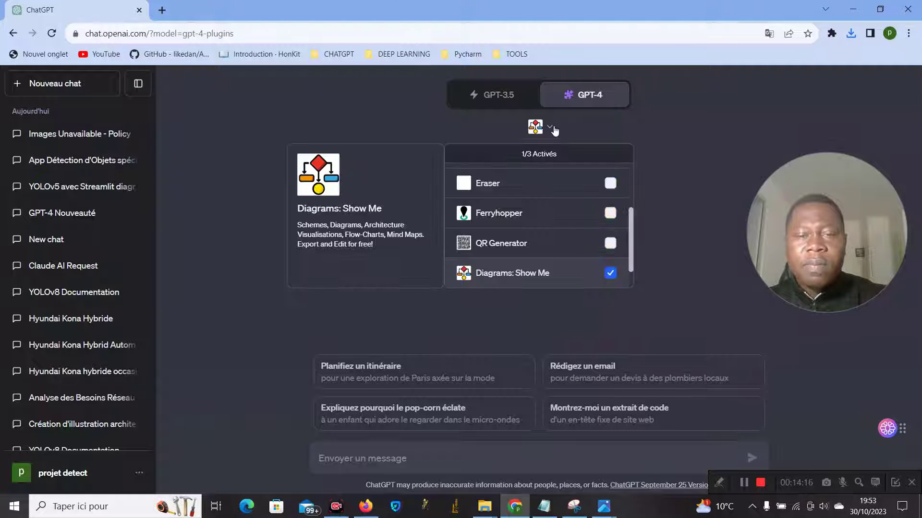
{"action": "left_click", "coordinate": [610, 273]}
{"action": "left_click", "coordinate": [693, 151]}
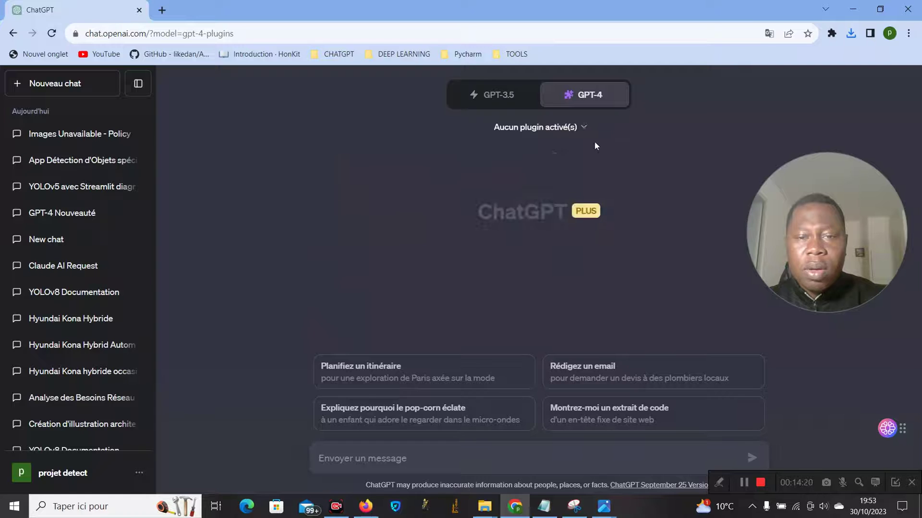
Open the plugin store, browse the first three pages of popular plugins, and close the store.
{"action": "left_click", "coordinate": [585, 129]}
{"action": "scroll", "coordinate": [633, 227], "scroll_direction": "down", "scroll_amount": 5}
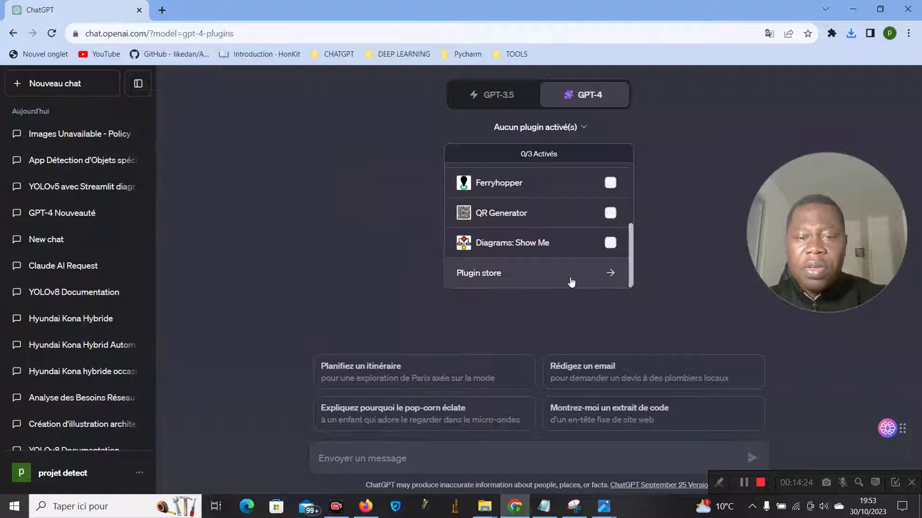
{"action": "left_click", "coordinate": [563, 280]}
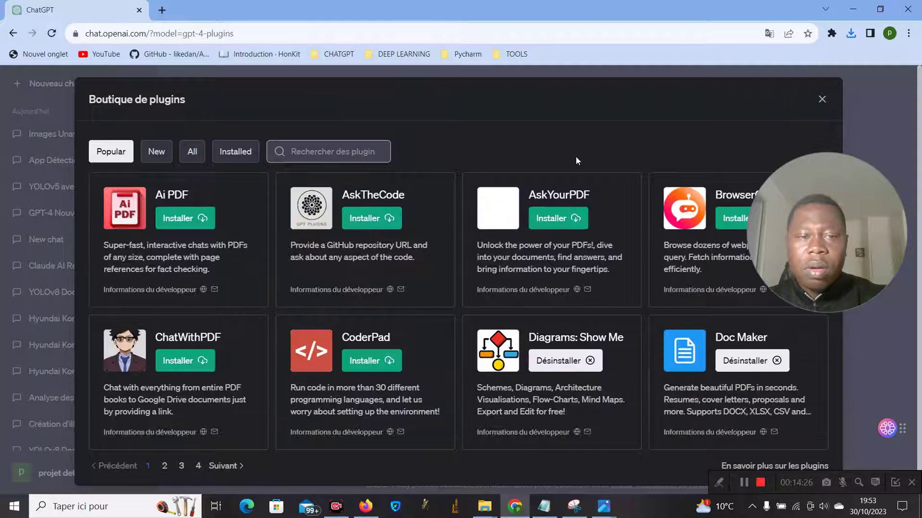
{"action": "left_click_drag", "start_coordinate": [853, 197], "coordinate": [883, 168]}
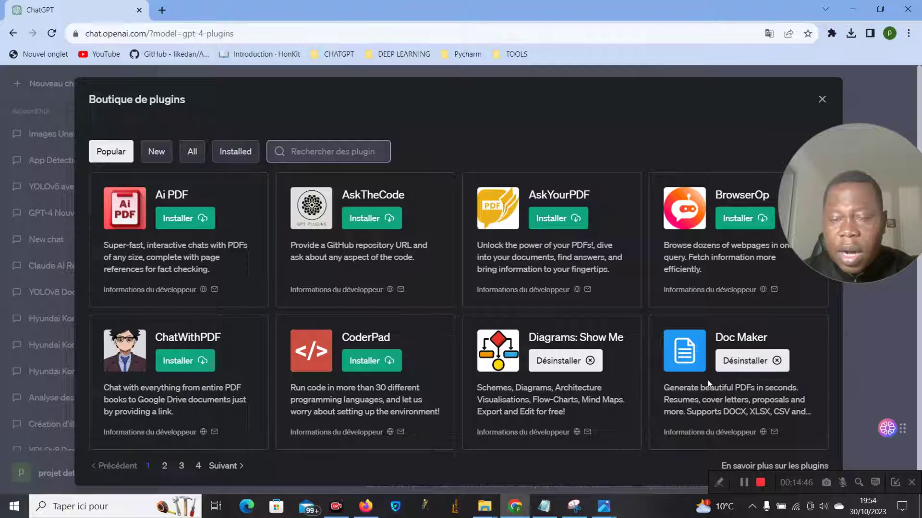
{"action": "left_click_drag", "start_coordinate": [854, 242], "coordinate": [858, 121]}
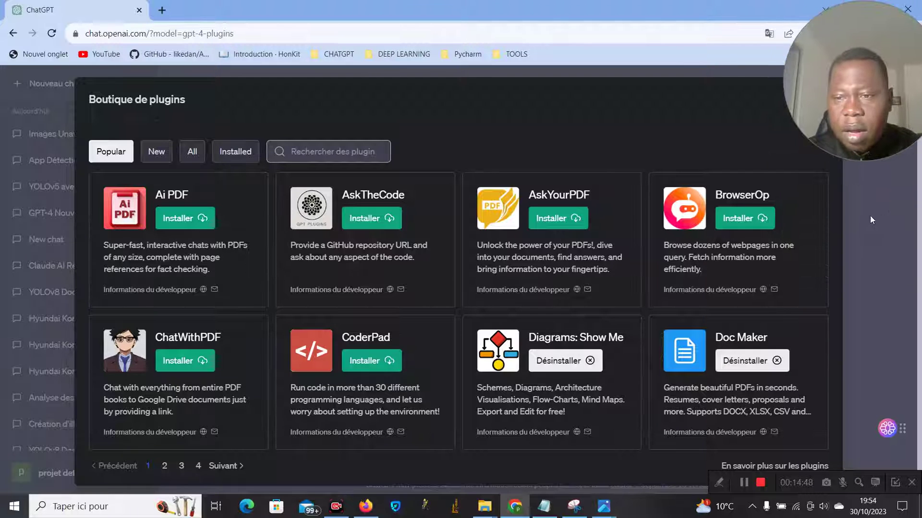
{"action": "left_click", "coordinate": [166, 466]}
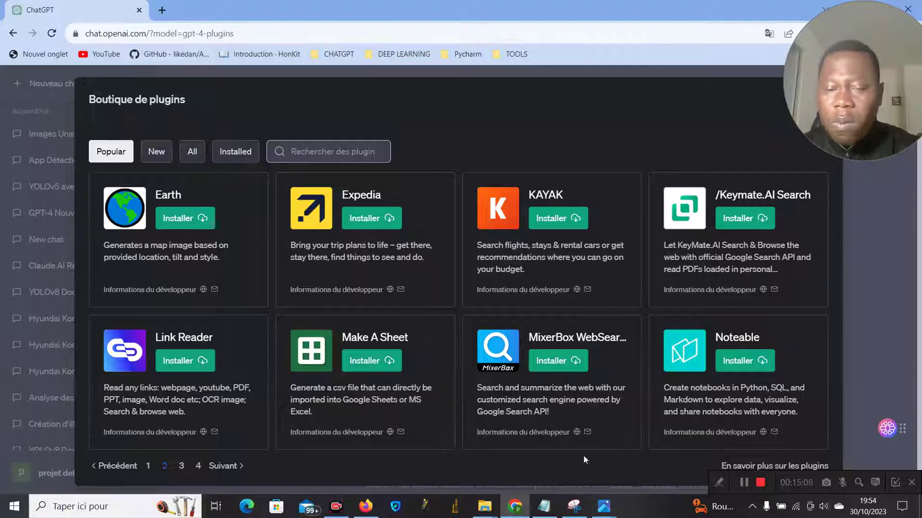
{"action": "left_click", "coordinate": [183, 467]}
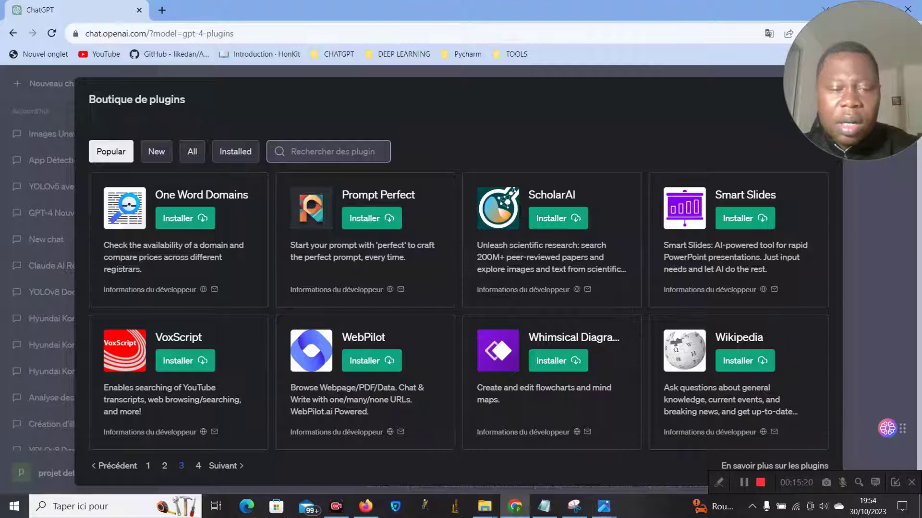
{"action": "left_click", "coordinate": [913, 301]}
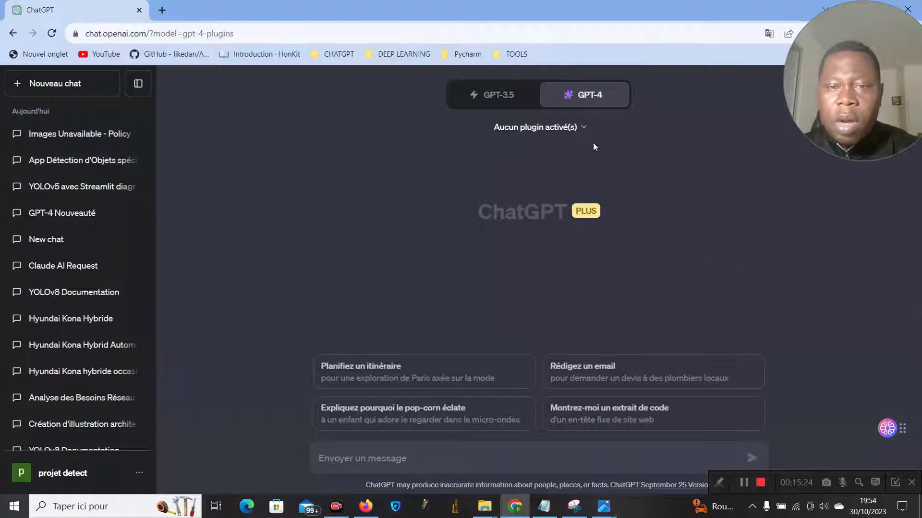
Enable the Doc Maker plugin for the new chat.
{"action": "left_click", "coordinate": [585, 128]}
{"action": "left_click", "coordinate": [613, 209]}
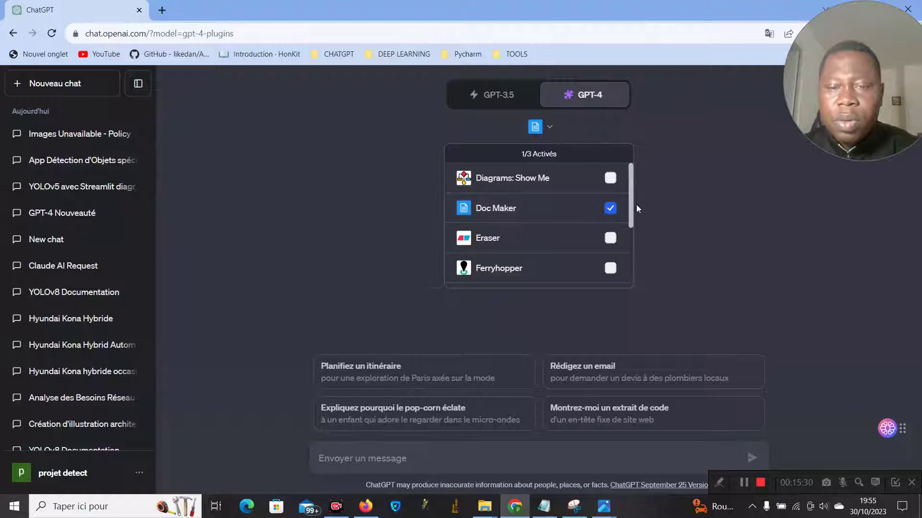
{"action": "left_click", "coordinate": [639, 260]}
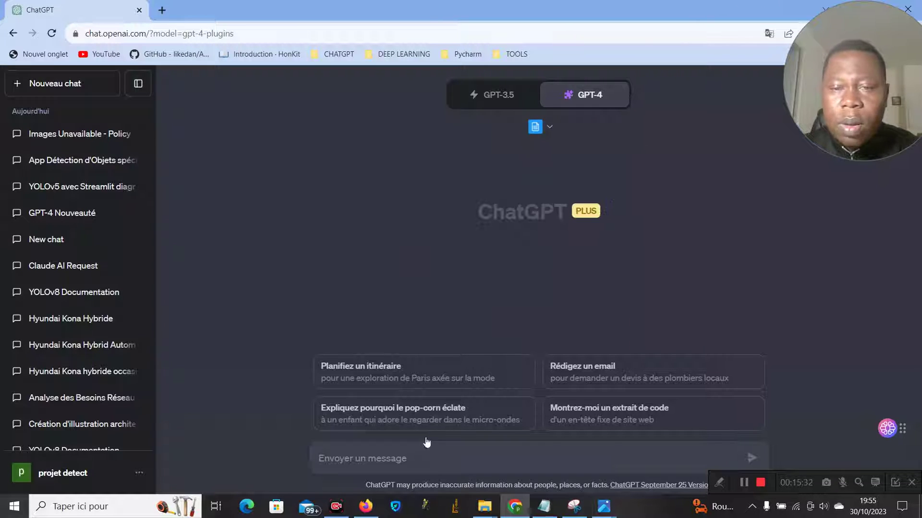
Send the prompt "a partir du plugin actif génère un document de quelques pages sur le computer vision".
{"action": "left_click", "coordinate": [427, 457]}
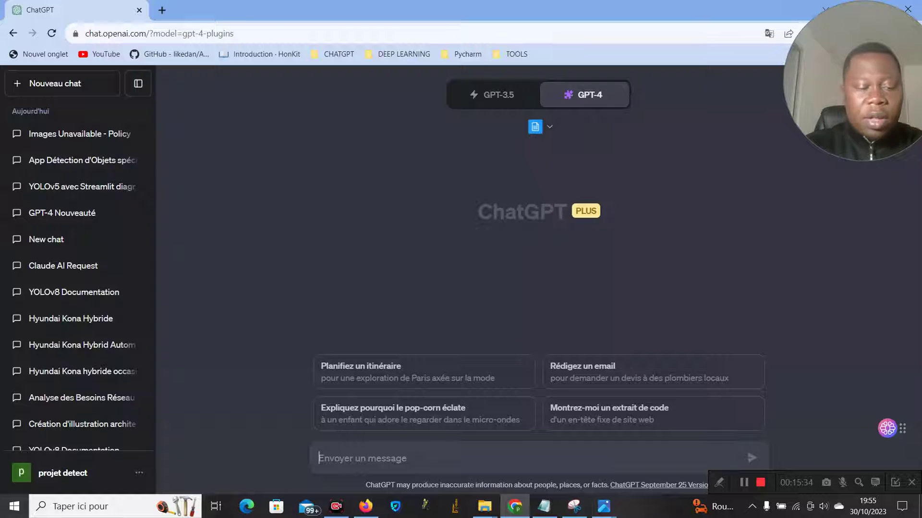
{"action": "type", "text": "a parti"}
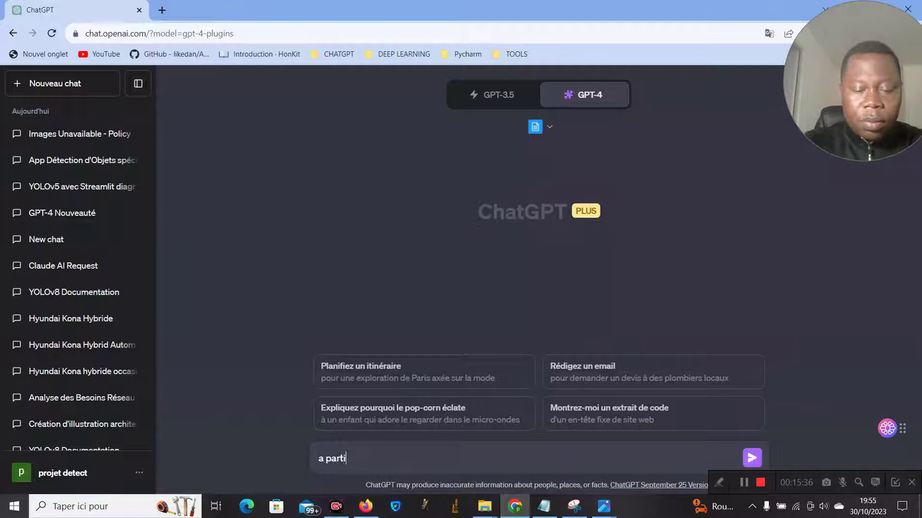
{"action": "type", "text": "r du plug"}
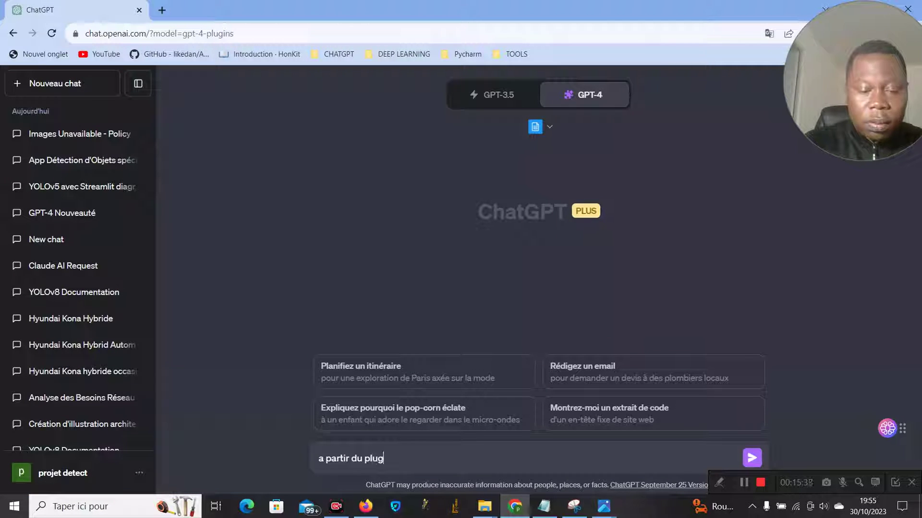
{"action": "type", "text": "in acti"}
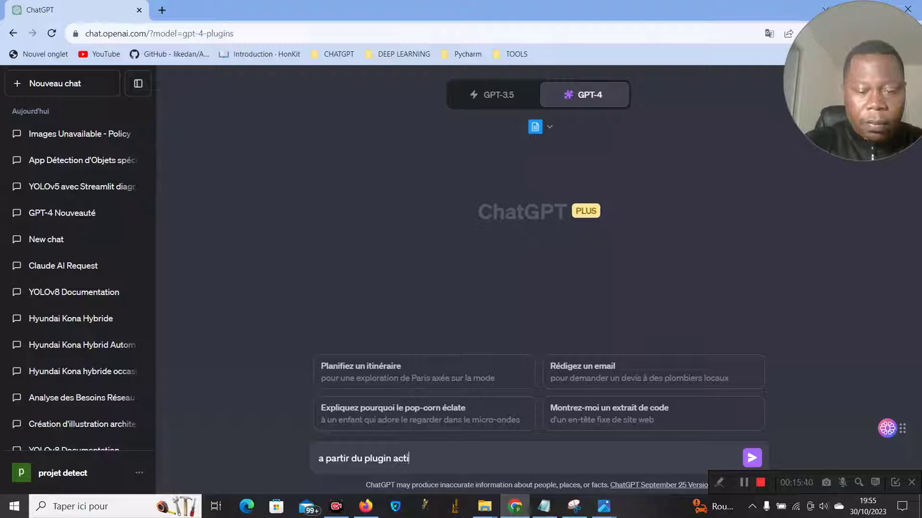
{"action": "type", "text": "f gé"}
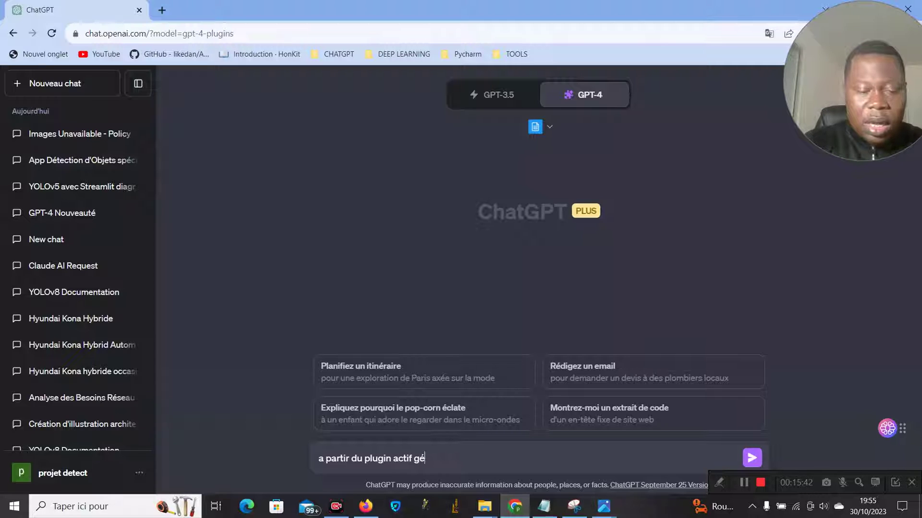
{"action": "type", "text": "n"}
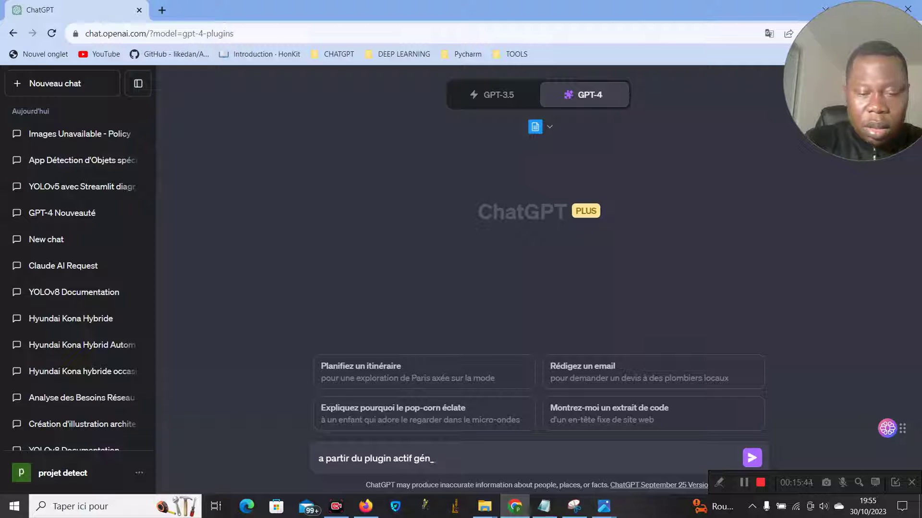
{"action": "type", "text": "ère "}
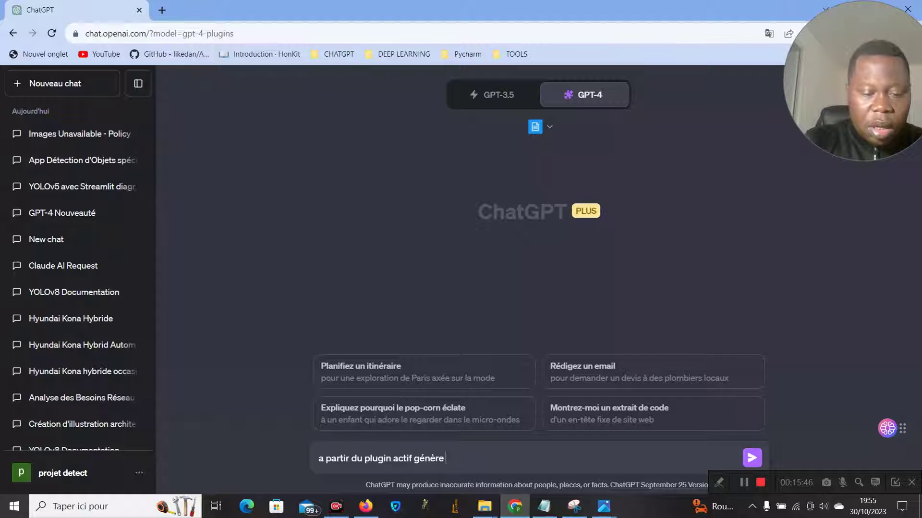
{"action": "type", "text": "un doc"}
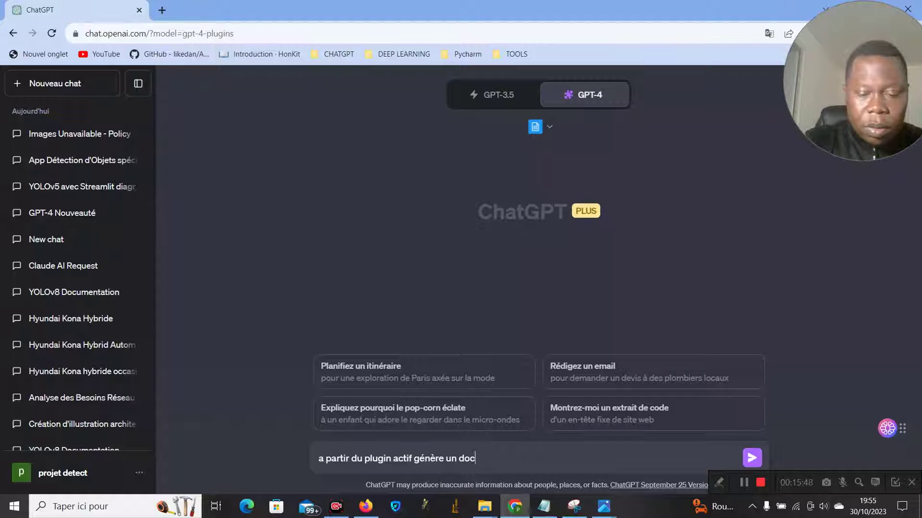
{"action": "type", "text": "ument de qUEL"}
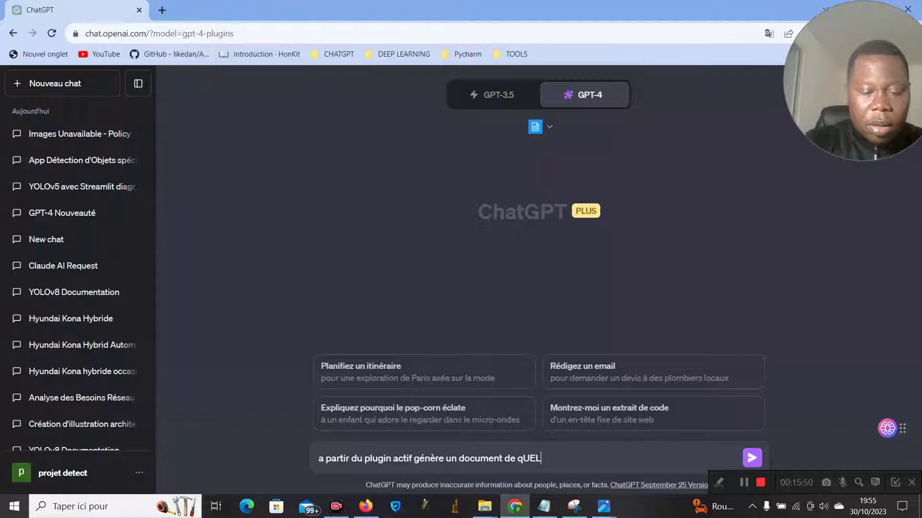
{"action": "type", "text": "QUE"}
{"action": "key", "text": "BackSpace"}
{"action": "key", "text": "BackSpace"}
{"action": "key", "text": "BackSpace"}
{"action": "key", "text": "BackSpace"}
{"action": "key", "text": "BackSpace"}
{"action": "key", "text": "BackSpace"}
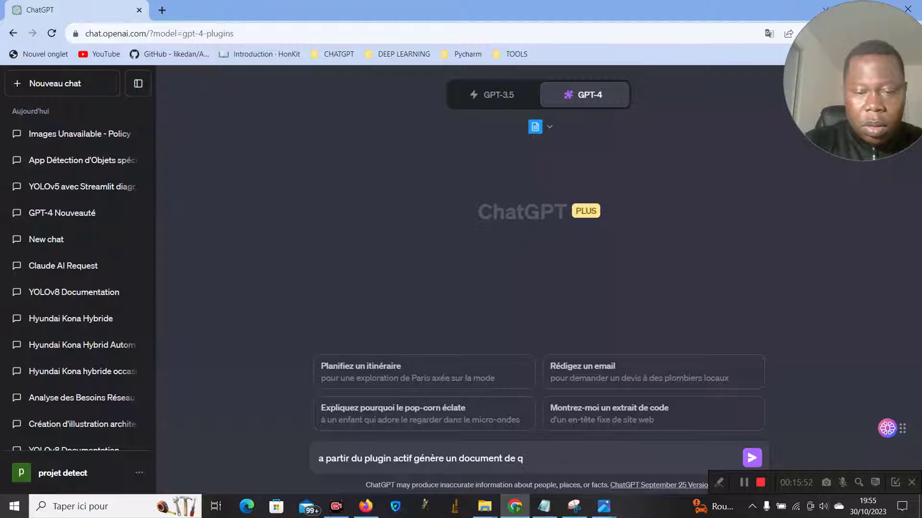
{"action": "type", "text": "ue"}
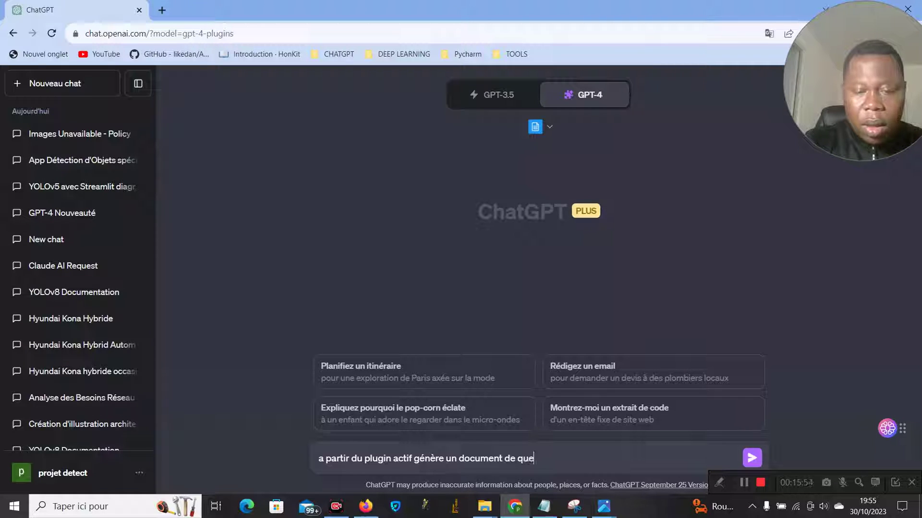
{"action": "type", "text": "lques pages sur lecomputer vision"}
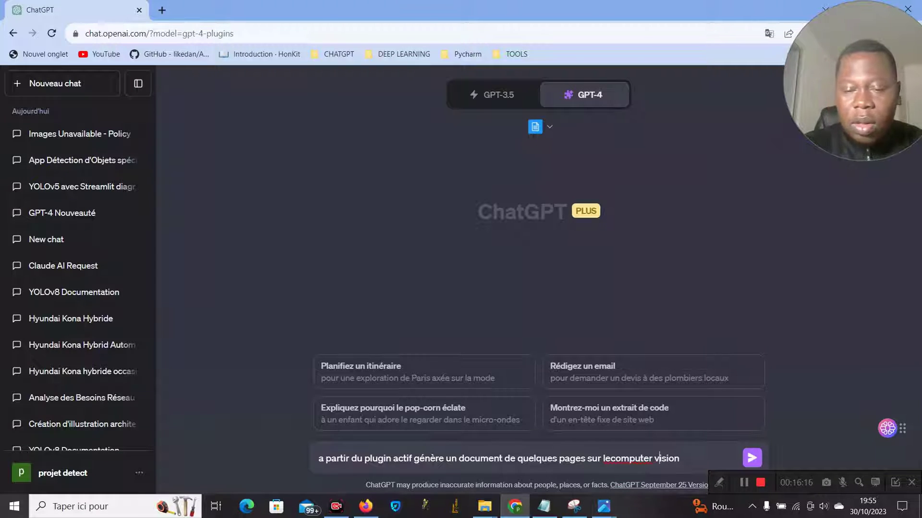
{"action": "key", "text": "Left"}
{"action": "key", "text": "Left"}
{"action": "key", "text": "Left"}
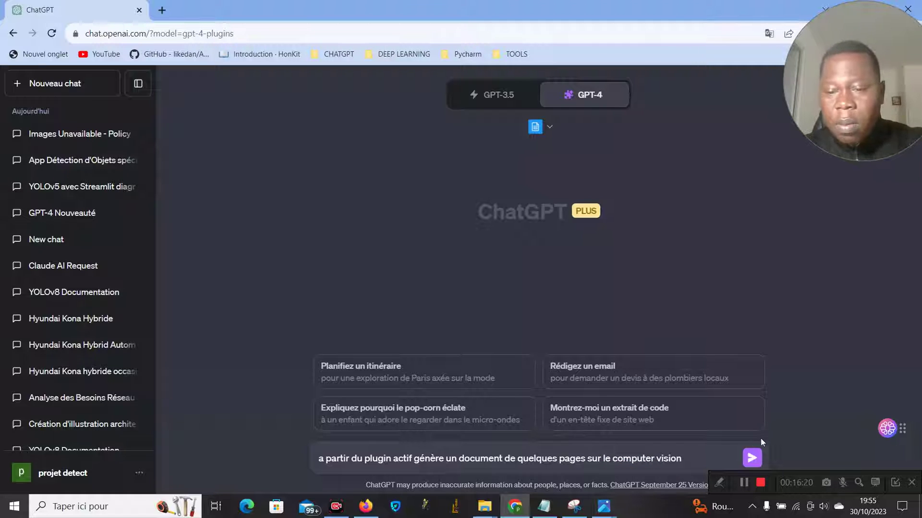
{"action": "left_click", "coordinate": [753, 456]}
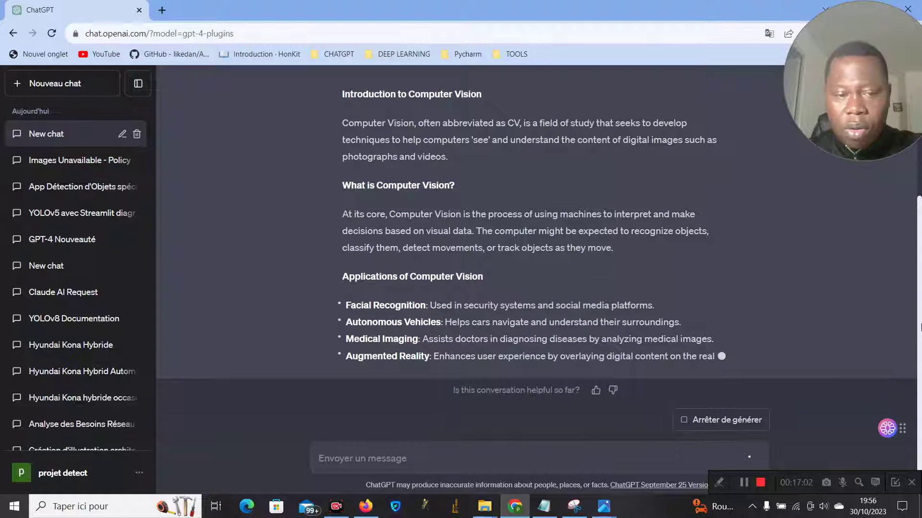
Review the generated Computer Vision overview and open the full document's download link in a new browser tab.
{"action": "left_click_drag", "start_coordinate": [921, 327], "coordinate": [917, 263]}
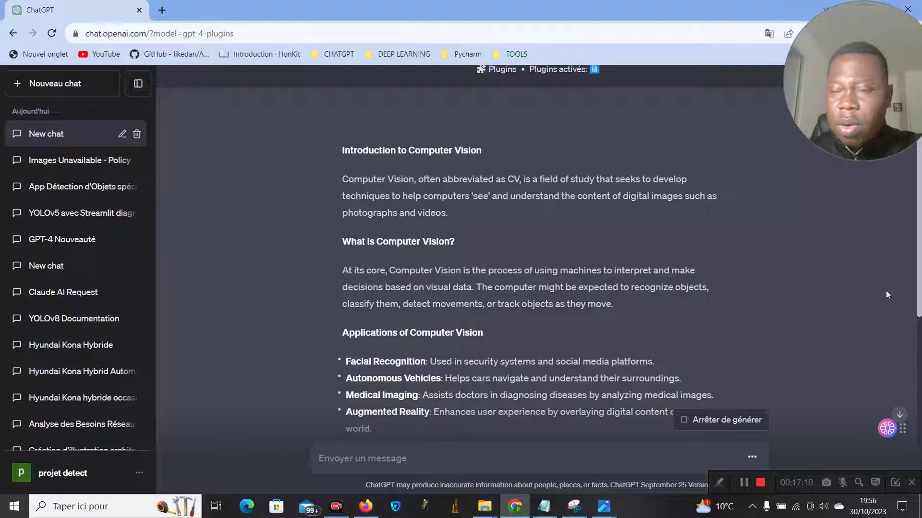
{"action": "scroll", "coordinate": [920, 319], "scroll_direction": "down", "scroll_amount": 3}
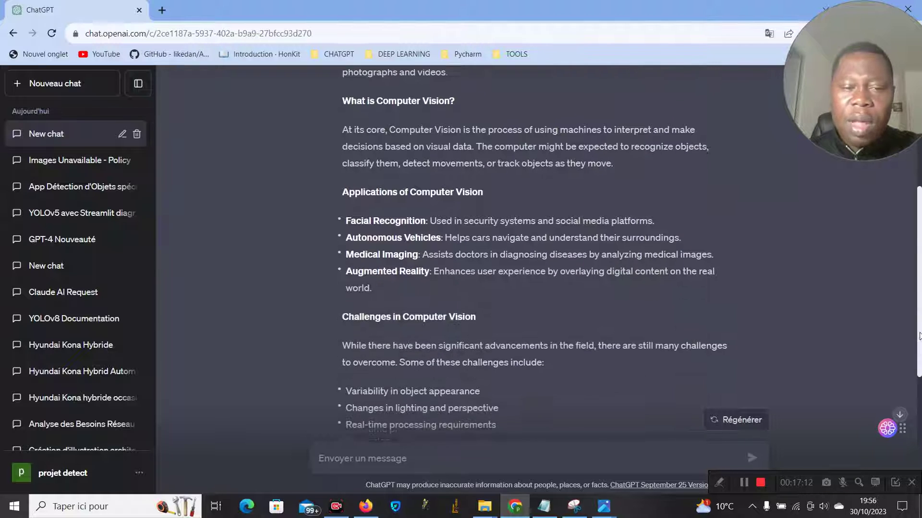
{"action": "left_click_drag", "start_coordinate": [919, 335], "coordinate": [918, 447]}
{"action": "right_click", "coordinate": [461, 327]}
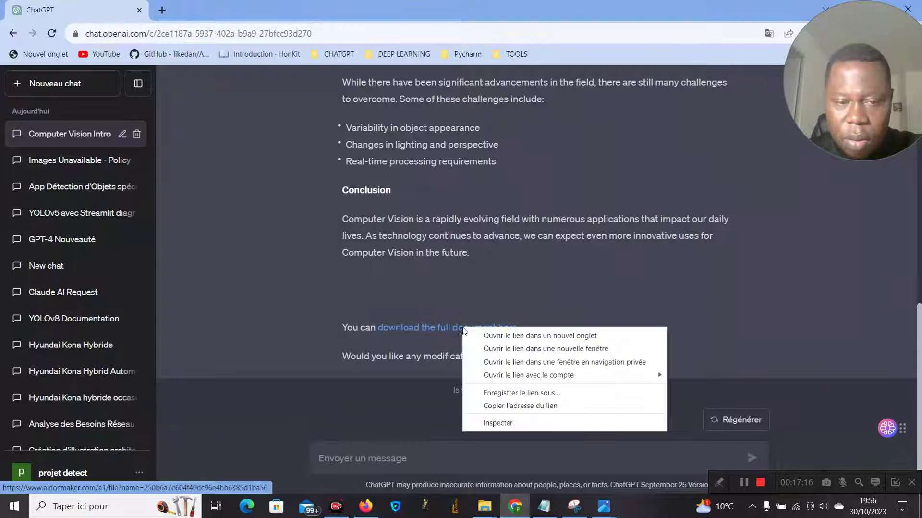
{"action": "left_click", "coordinate": [486, 333]}
{"action": "left_click", "coordinate": [225, 17]}
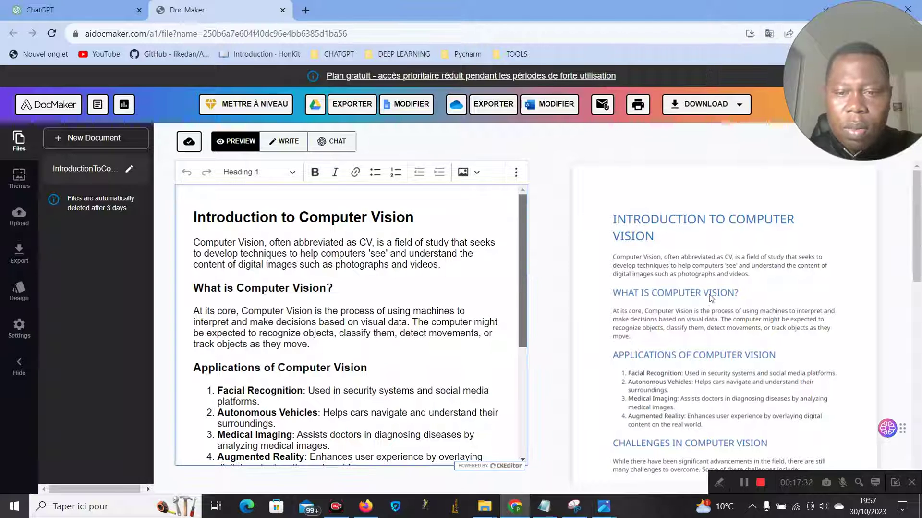
Examine the document in Doc Maker's preview, look through its chat and write modes, and return to the preview.
{"action": "mouse_move", "coordinate": [921, 241]}
{"action": "left_mouse_down"}
{"action": "mouse_move", "coordinate": [921, 389]}
{"action": "mouse_move", "coordinate": [921, 247]}
{"action": "left_mouse_up"}
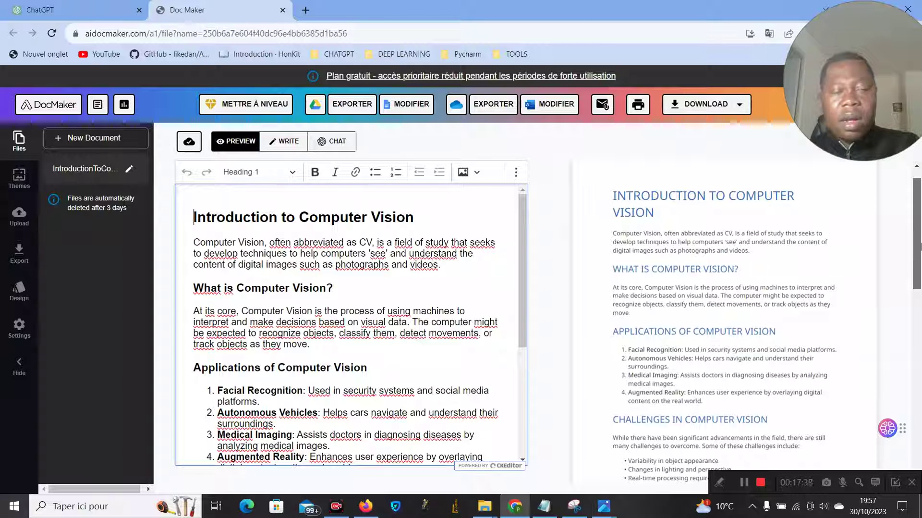
{"action": "left_click_drag", "start_coordinate": [921, 246], "coordinate": [921, 225]}
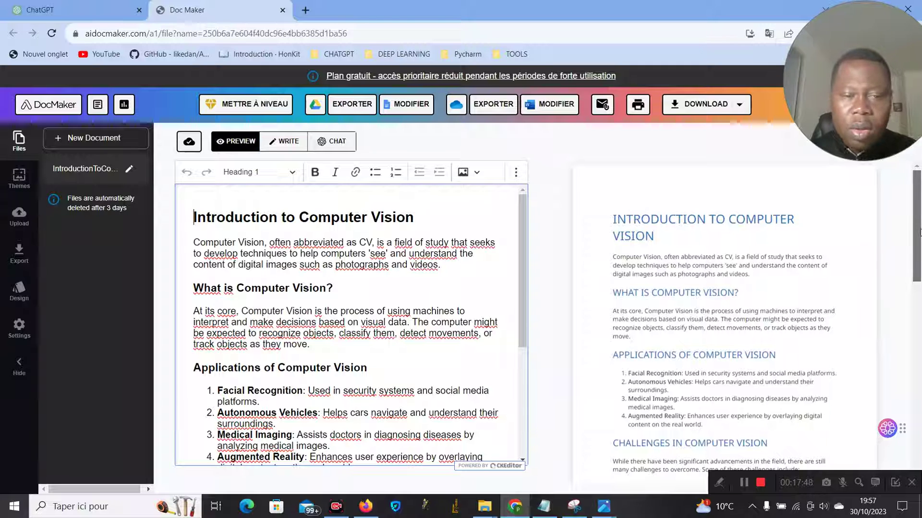
{"action": "mouse_move", "coordinate": [523, 280]}
{"action": "left_mouse_down"}
{"action": "mouse_move", "coordinate": [529, 387]}
{"action": "mouse_move", "coordinate": [524, 280]}
{"action": "left_mouse_up"}
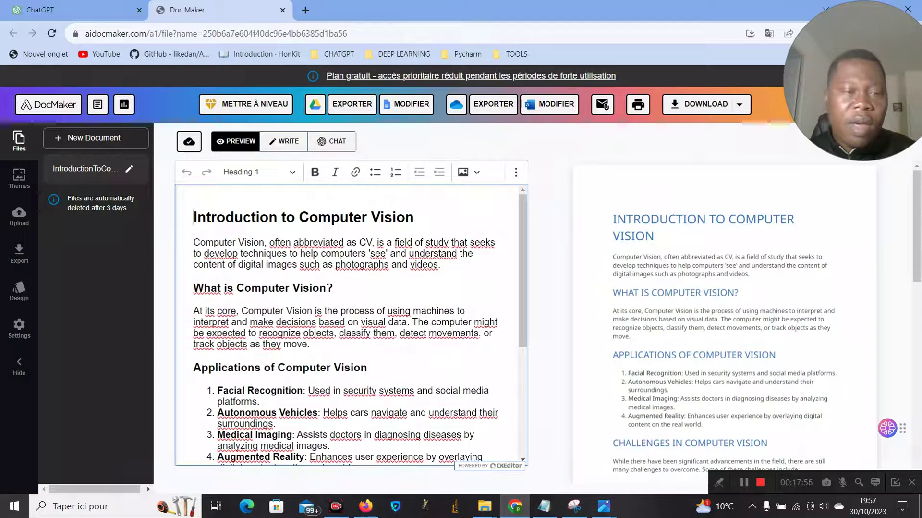
{"action": "left_click", "coordinate": [330, 147]}
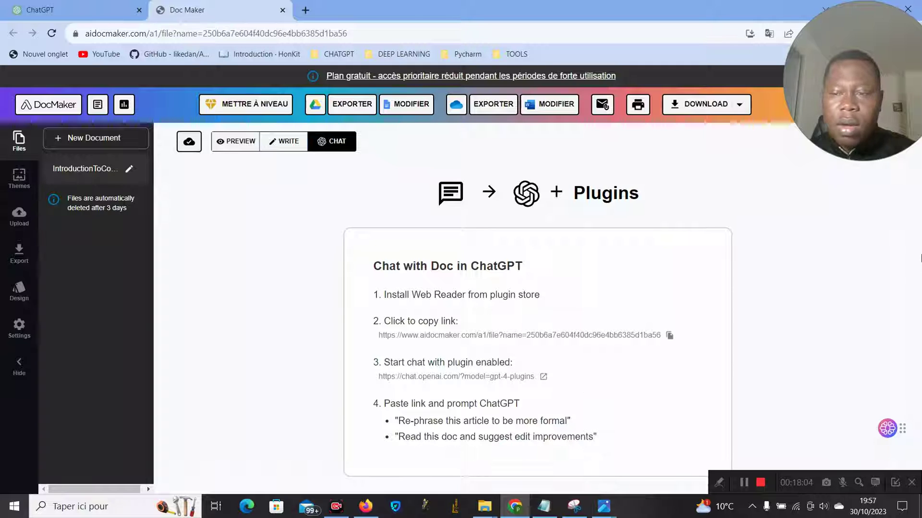
{"action": "left_click", "coordinate": [283, 142]}
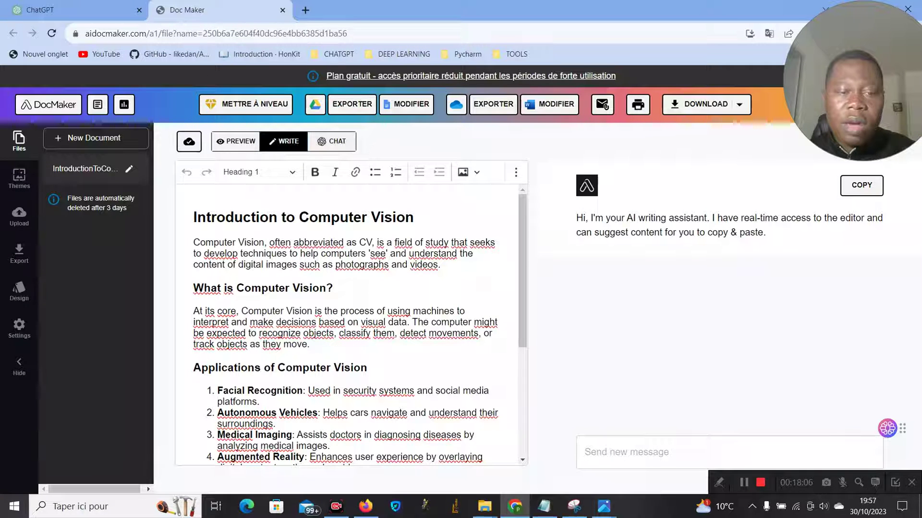
{"action": "left_click", "coordinate": [250, 142]}
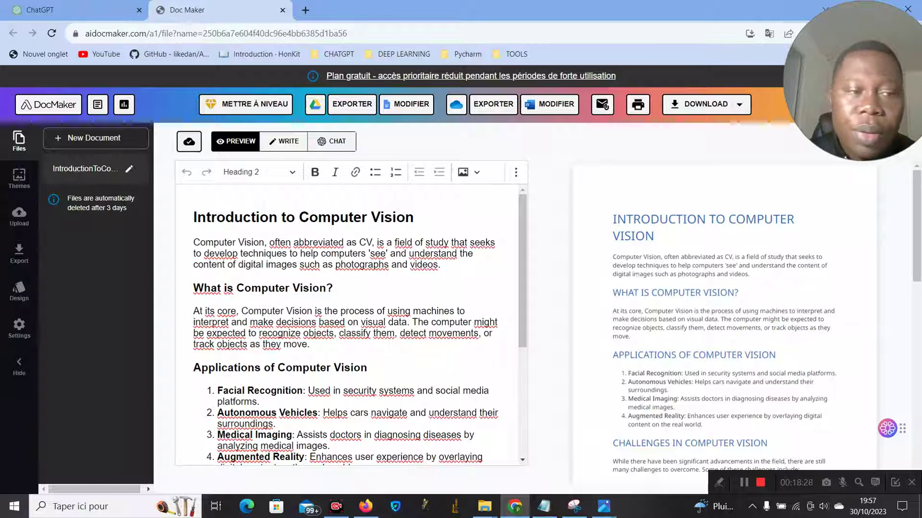
Return to the ChatGPT conversation and review the prompt and the Doc Maker response.
{"action": "left_click", "coordinate": [52, 12]}
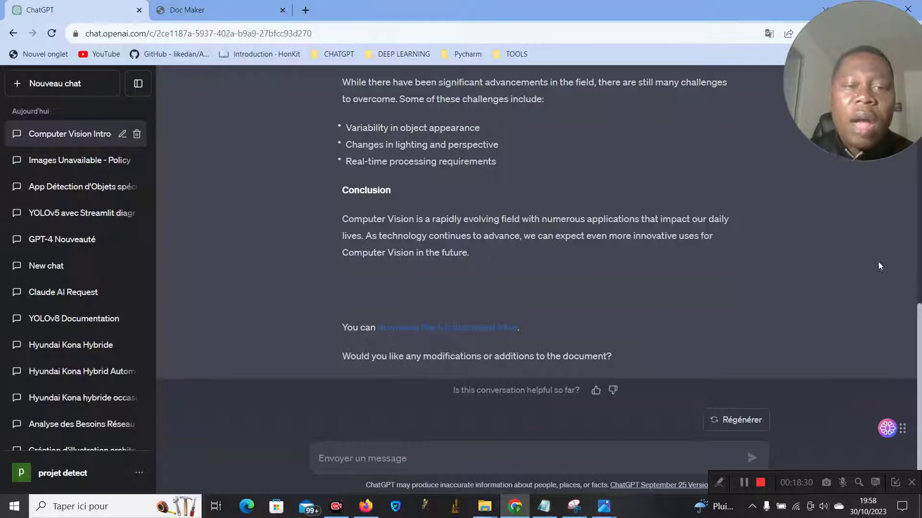
{"action": "left_click_drag", "start_coordinate": [920, 408], "coordinate": [921, 177]}
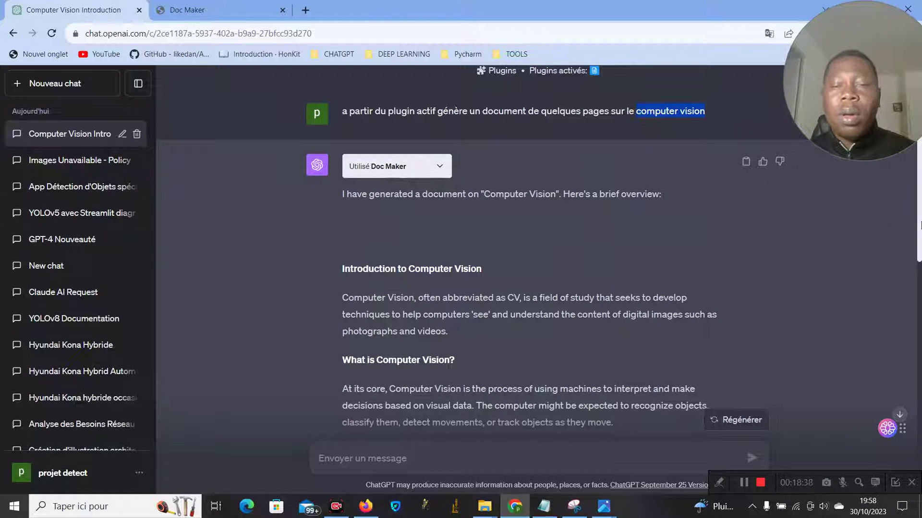
{"action": "left_click_drag", "start_coordinate": [921, 207], "coordinate": [921, 255]}
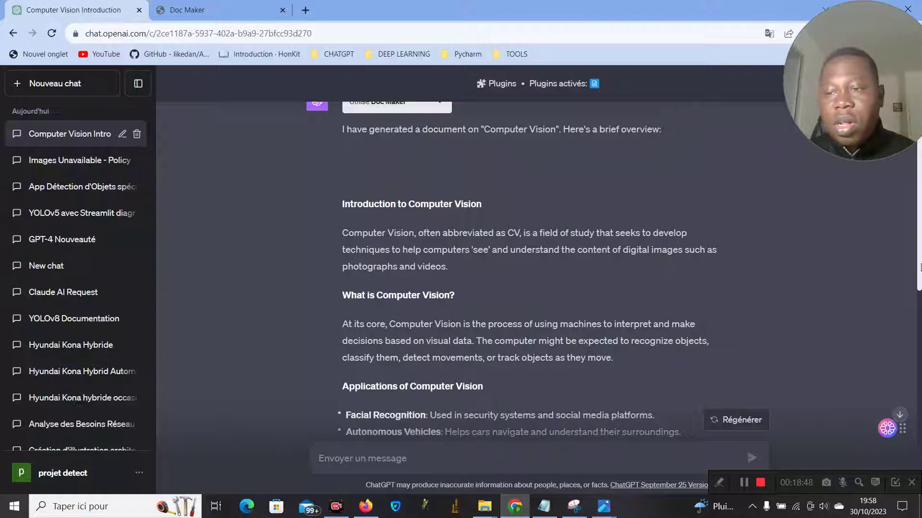
{"action": "left_click_drag", "start_coordinate": [919, 258], "coordinate": [893, 248]}
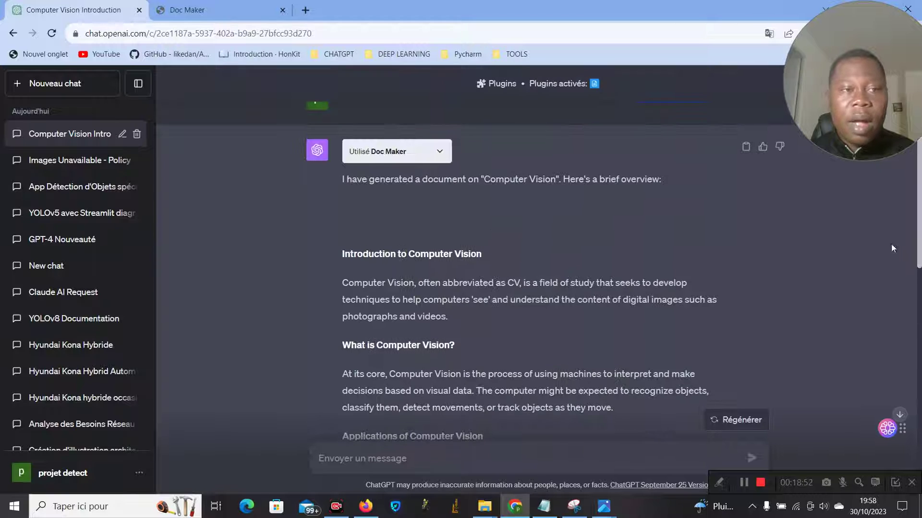
Start a new GPT-4 chat, trying the DALL·E 3 model before choosing Plugins.
{"action": "left_click", "coordinate": [44, 84]}
{"action": "mouse_move", "coordinate": [587, 109]}
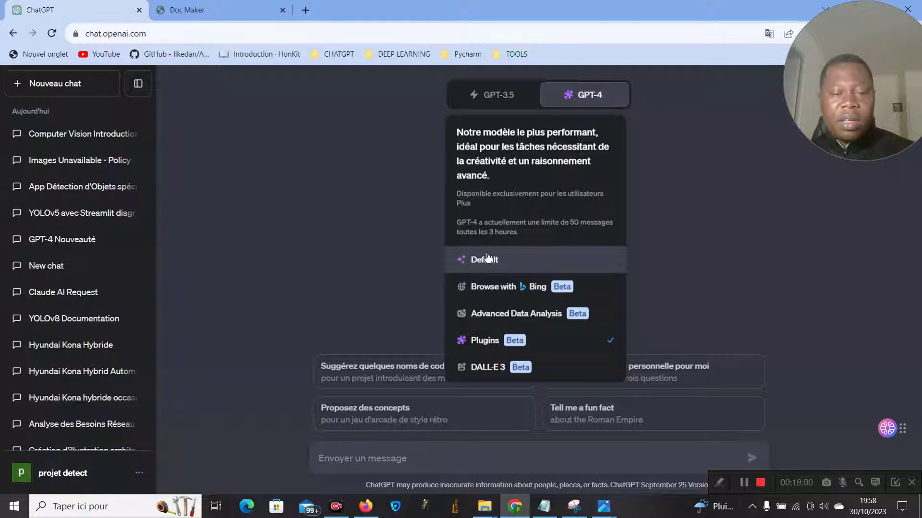
{"action": "left_click", "coordinate": [495, 367]}
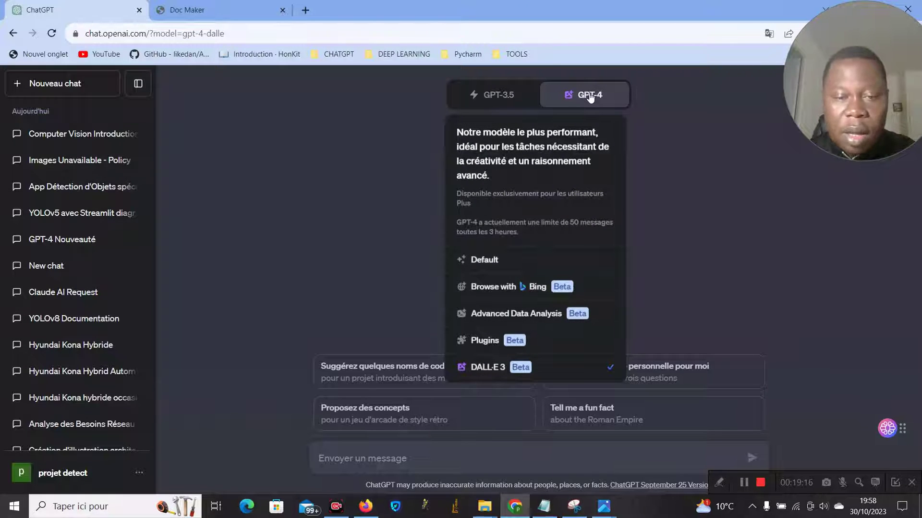
{"action": "left_click", "coordinate": [562, 347]}
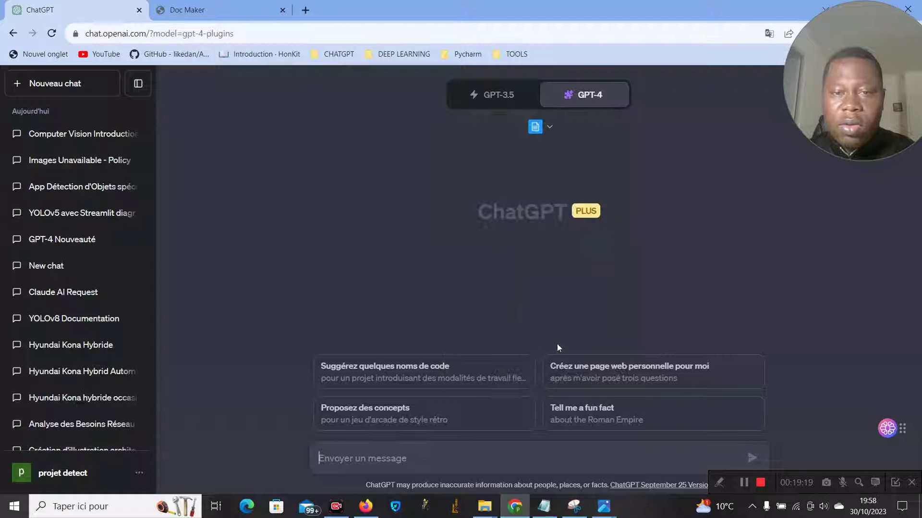
Open the plugin store from the new chat's list of plugins.
{"action": "left_click", "coordinate": [550, 129]}
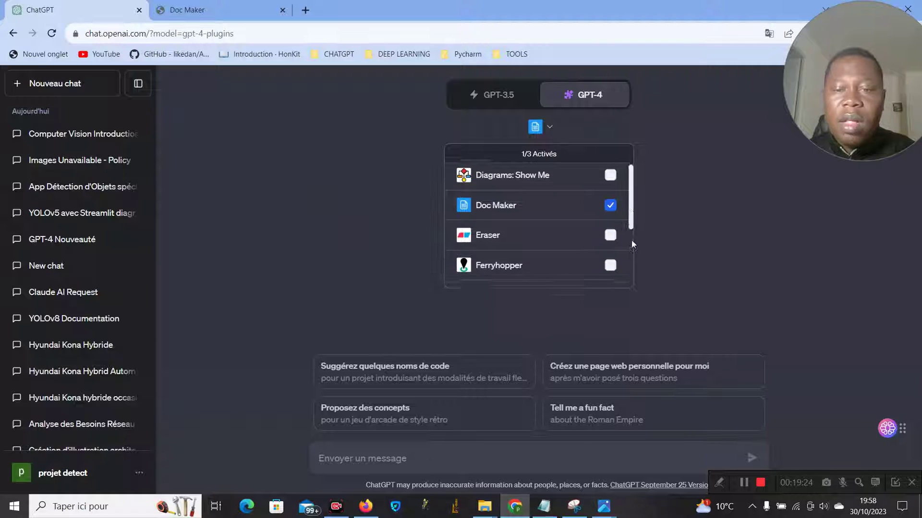
{"action": "scroll", "coordinate": [630, 245], "scroll_direction": "down", "scroll_amount": 3}
{"action": "left_click", "coordinate": [608, 278]}
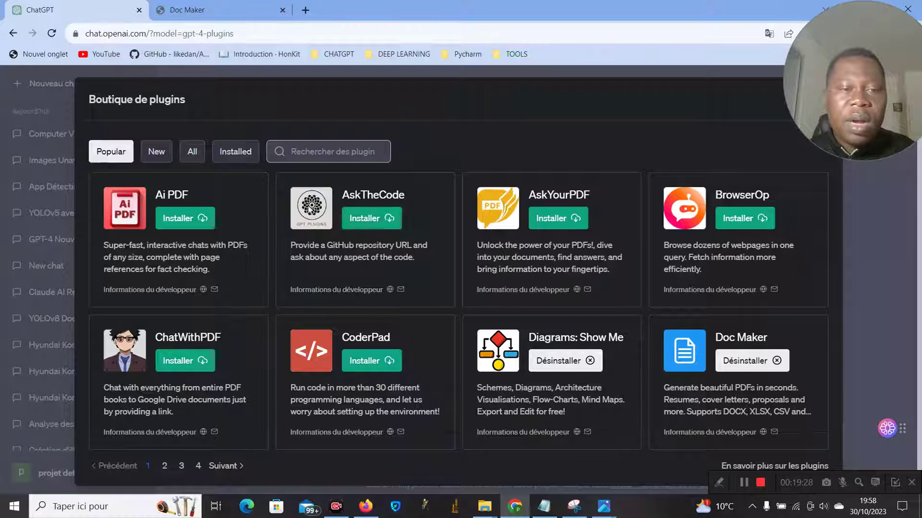
Activate the plugin search field, then close the plugin store and return to the new chat.
{"action": "left_click", "coordinate": [388, 159]}
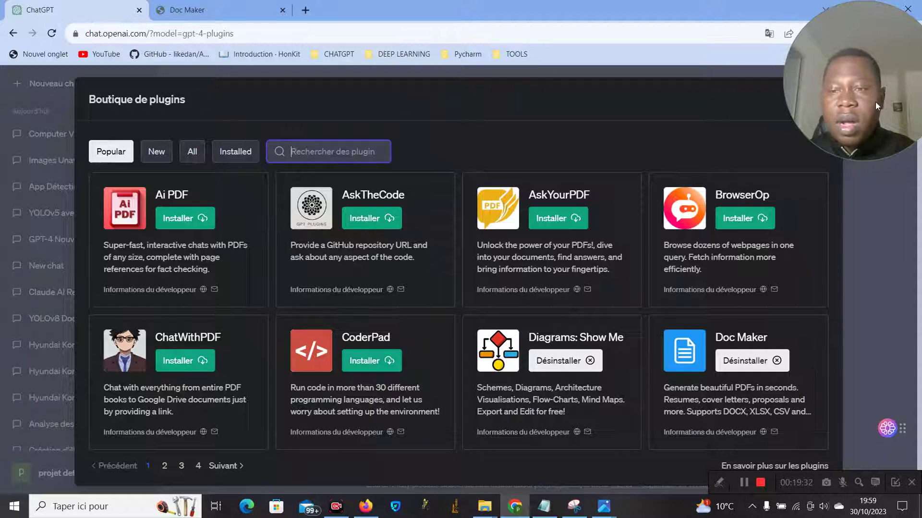
{"action": "left_click_drag", "start_coordinate": [875, 101], "coordinate": [678, 101]}
{"action": "left_click", "coordinate": [822, 100]}
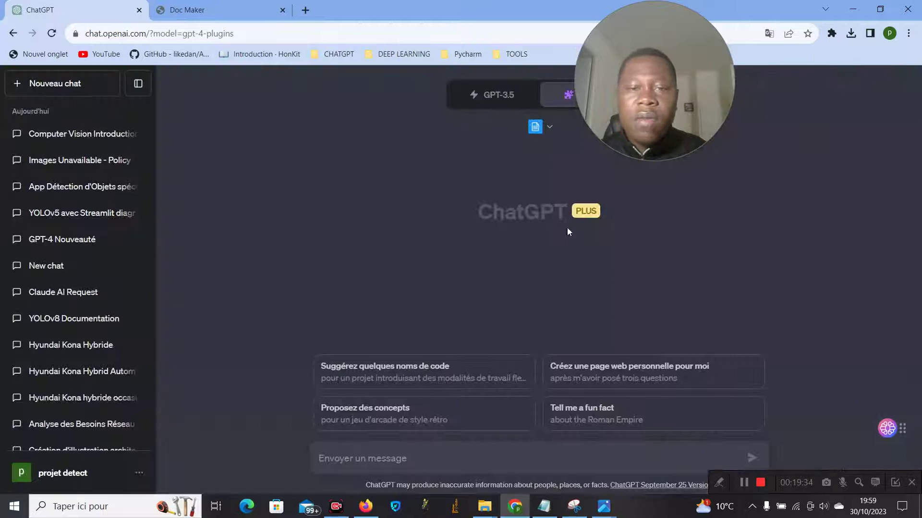
Disable the Doc Maker plugin for the new chat and close the list of plugins.
{"action": "left_click", "coordinate": [551, 128]}
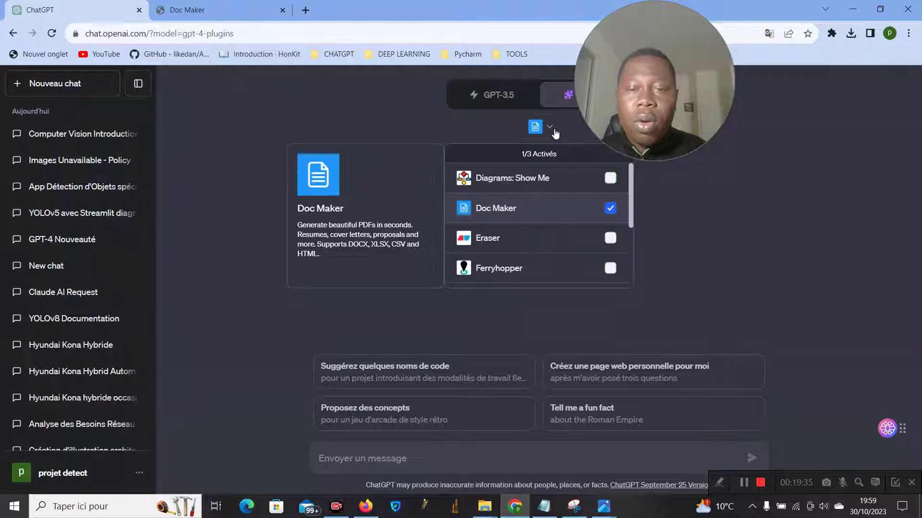
{"action": "left_click", "coordinate": [610, 208]}
{"action": "left_click", "coordinate": [573, 233]}
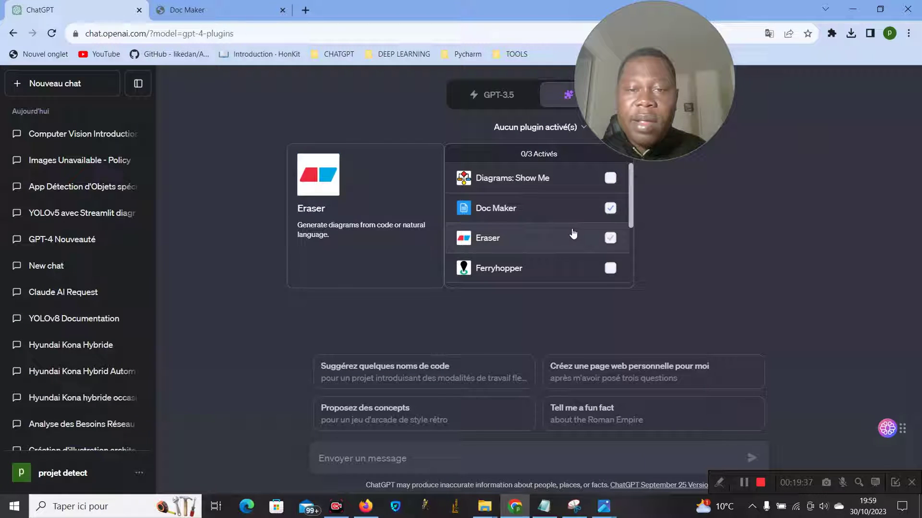
{"action": "left_click", "coordinate": [610, 208]}
{"action": "left_click", "coordinate": [611, 208]}
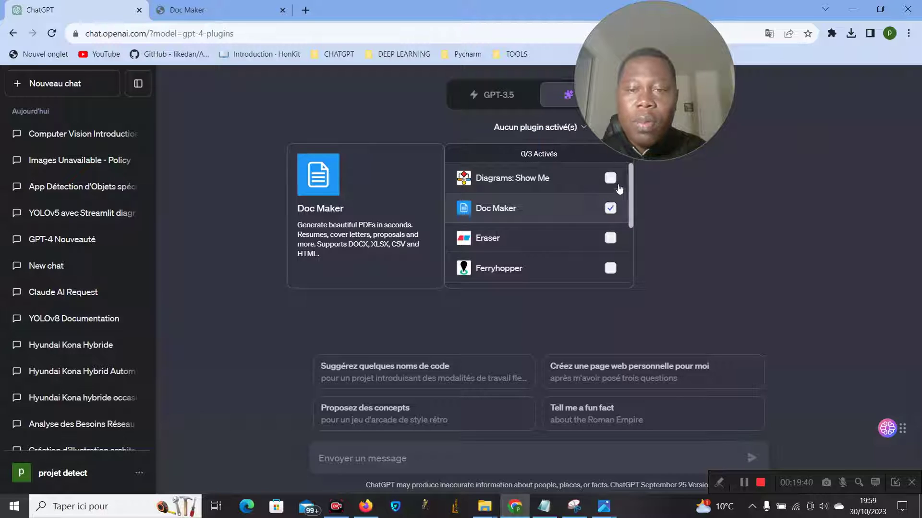
{"action": "left_click", "coordinate": [716, 207]}
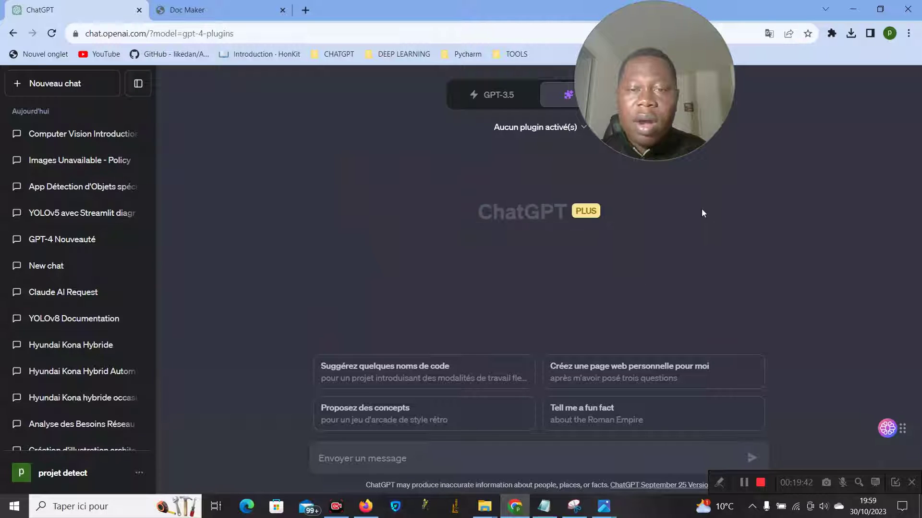
Enable the Diagrams: Show Me plugin for the new chat.
{"action": "left_click", "coordinate": [579, 131]}
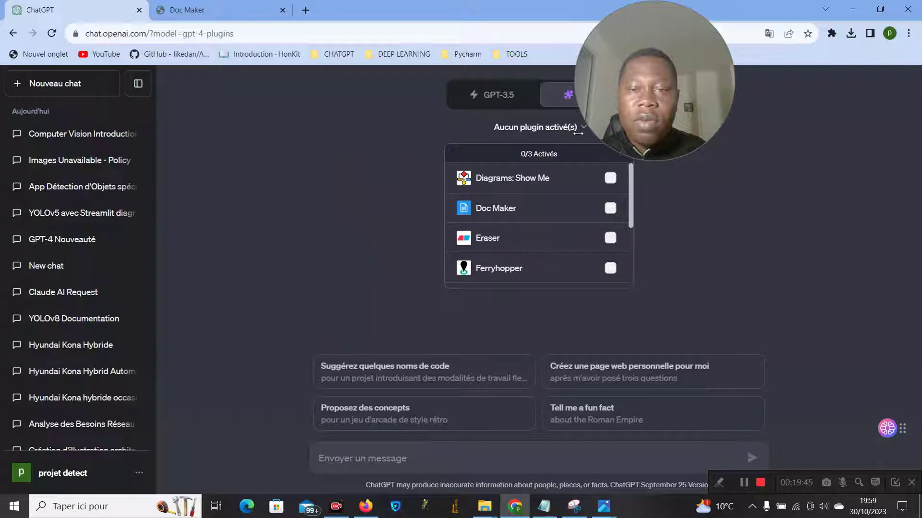
{"action": "left_click", "coordinate": [610, 178]}
{"action": "left_click", "coordinate": [655, 219]}
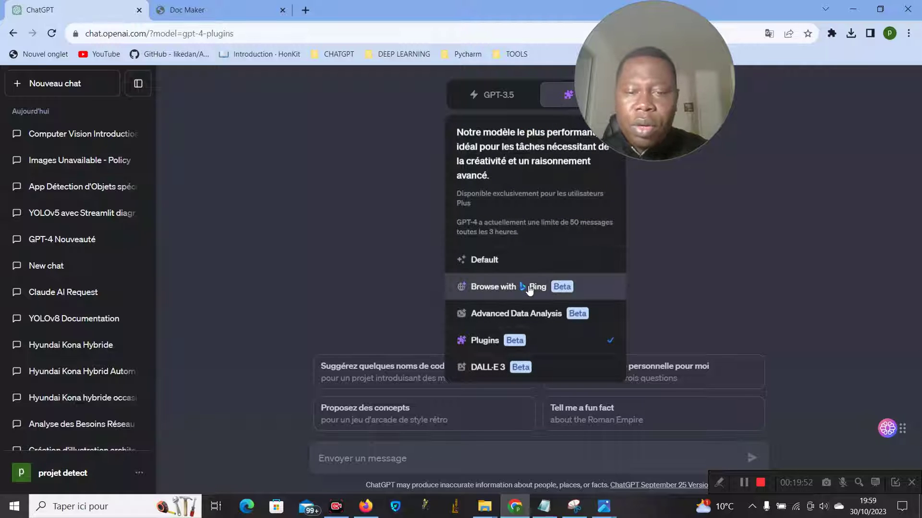
Try the Browse with Bing mode of GPT-4, then switch to Advanced Data Analysis.
{"action": "left_click", "coordinate": [530, 288]}
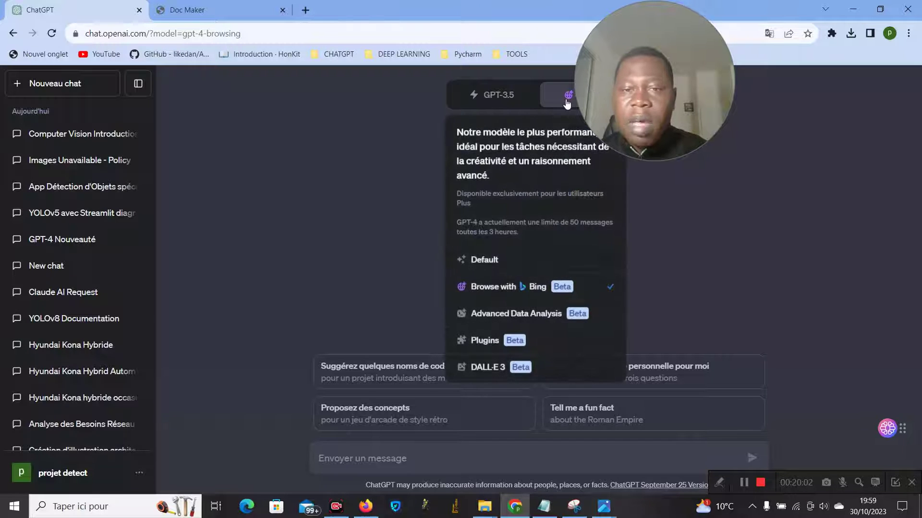
{"action": "left_click", "coordinate": [532, 313]}
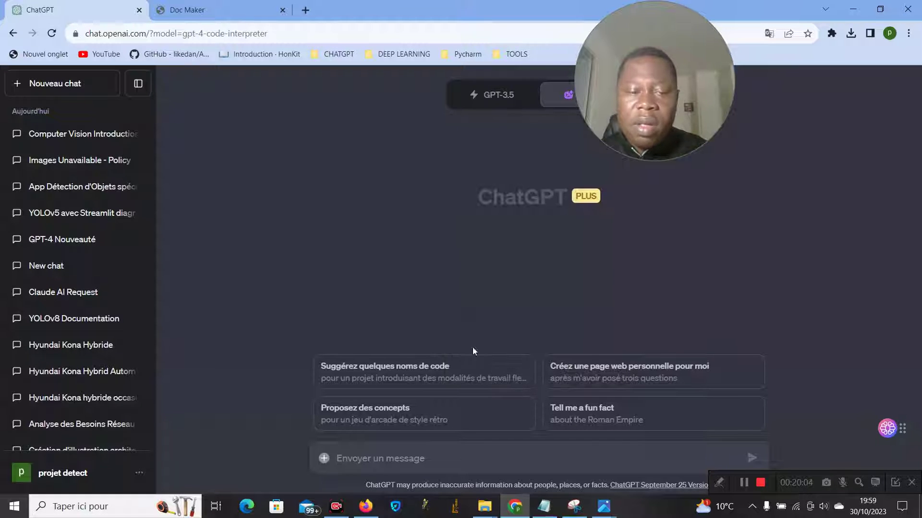
Attach the image file streamlit from the Images folder to the message.
{"action": "left_click", "coordinate": [324, 458]}
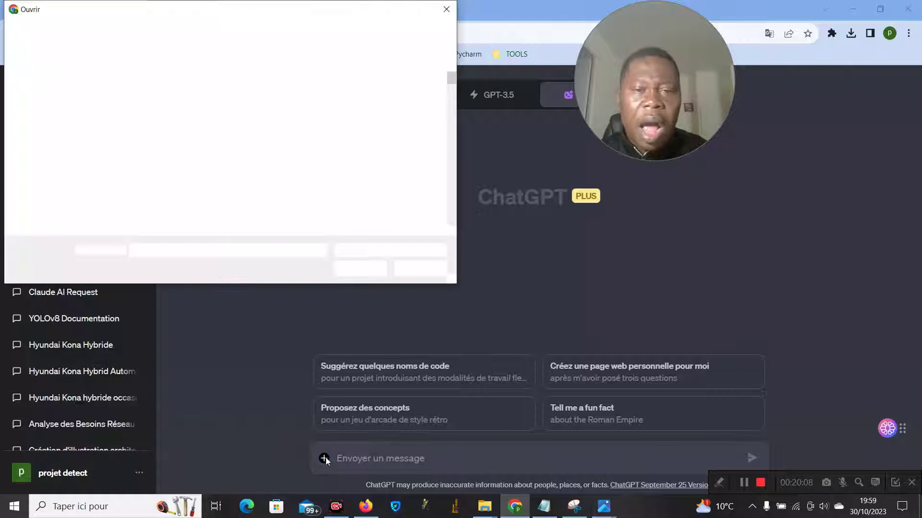
{"action": "left_click_drag", "start_coordinate": [452, 79], "coordinate": [446, 206]}
{"action": "left_click", "coordinate": [142, 182]}
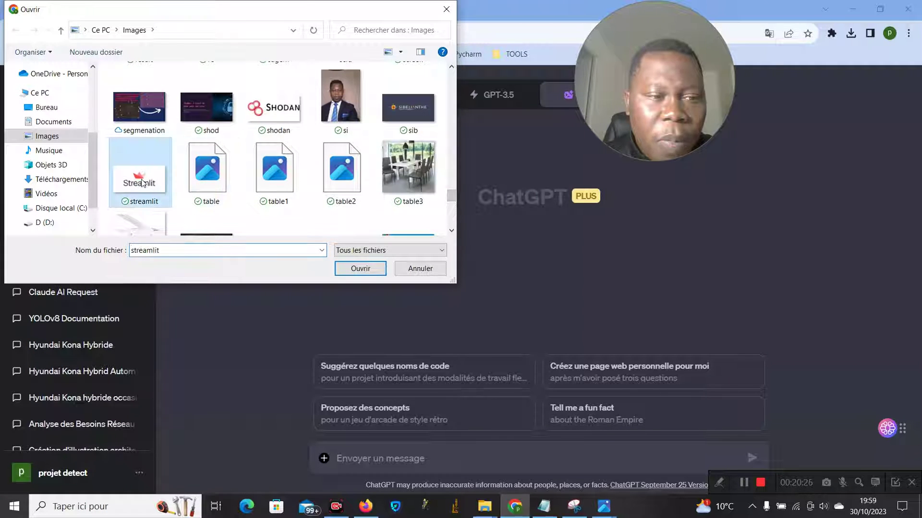
{"action": "left_click", "coordinate": [360, 273]}
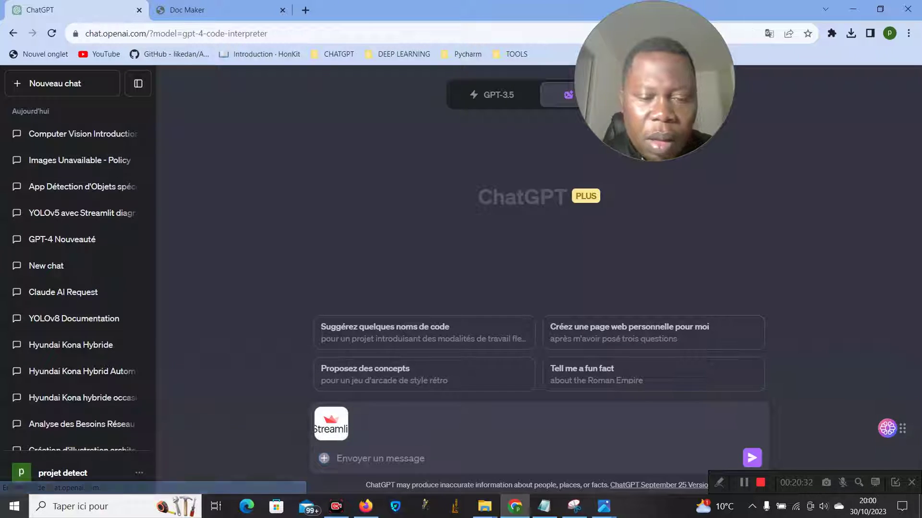
Send the prompt "en se basant sur cette image explique ce qu'il fait et des exemples" with the attached image.
{"action": "type", "text": "en se ba"}
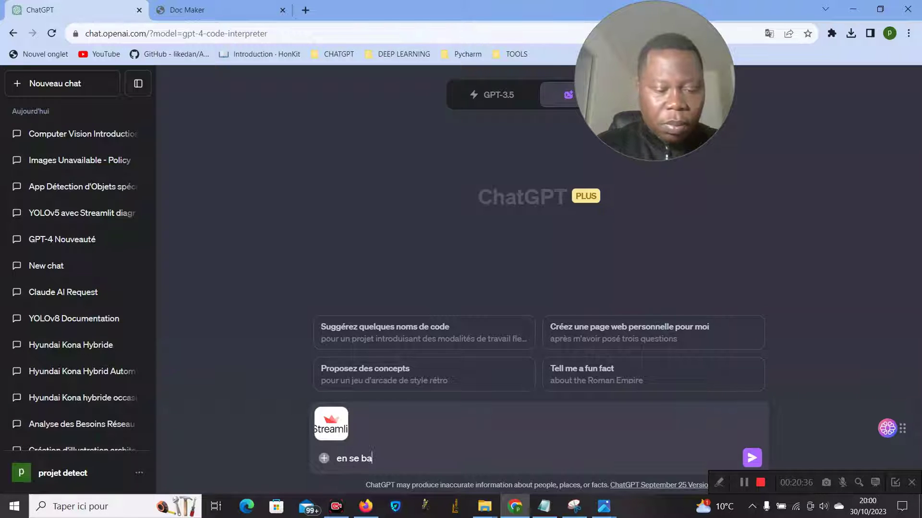
{"action": "type", "text": "sant sur cette image explique ce qu'il fait et des exemples"}
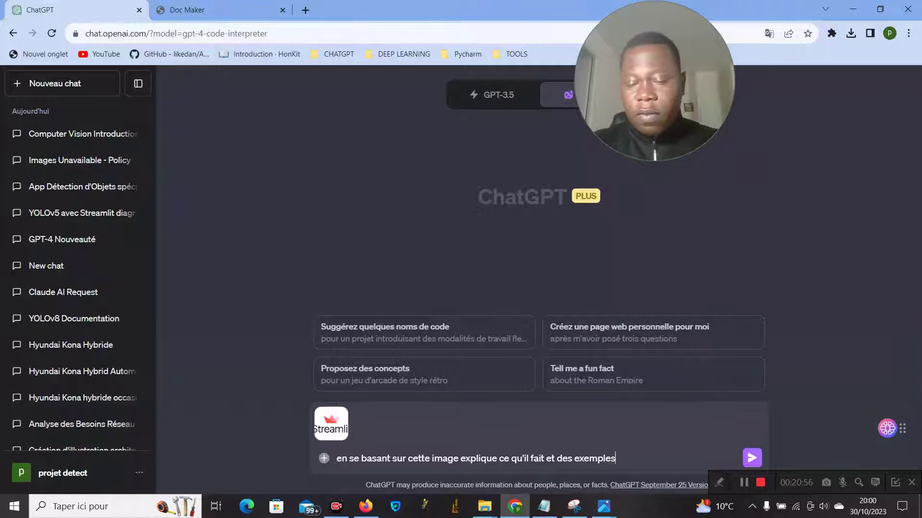
{"action": "key", "text": "Return"}
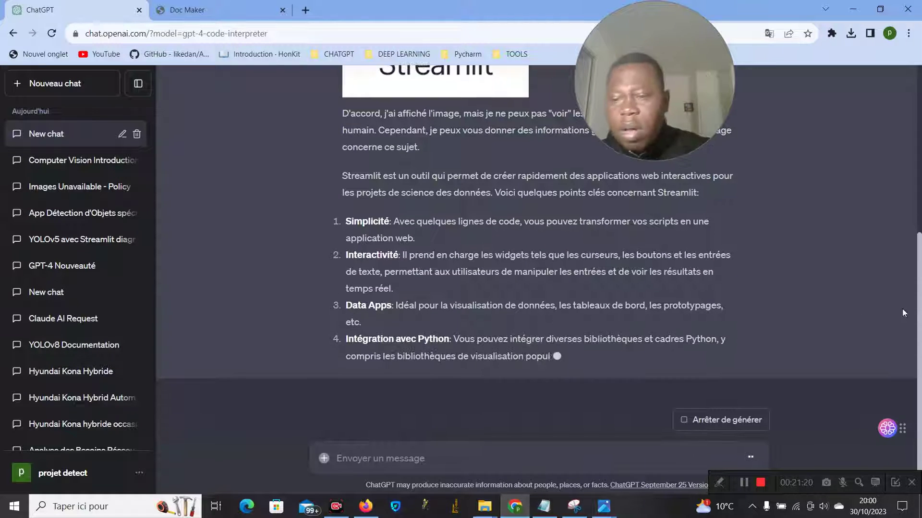
Read through the answer about Streamlit, including its key points and the basic Python example.
{"action": "scroll", "coordinate": [920, 234], "scroll_direction": "up", "scroll_amount": 2}
{"action": "scroll", "coordinate": [920, 234], "scroll_direction": "down", "scroll_amount": 2}
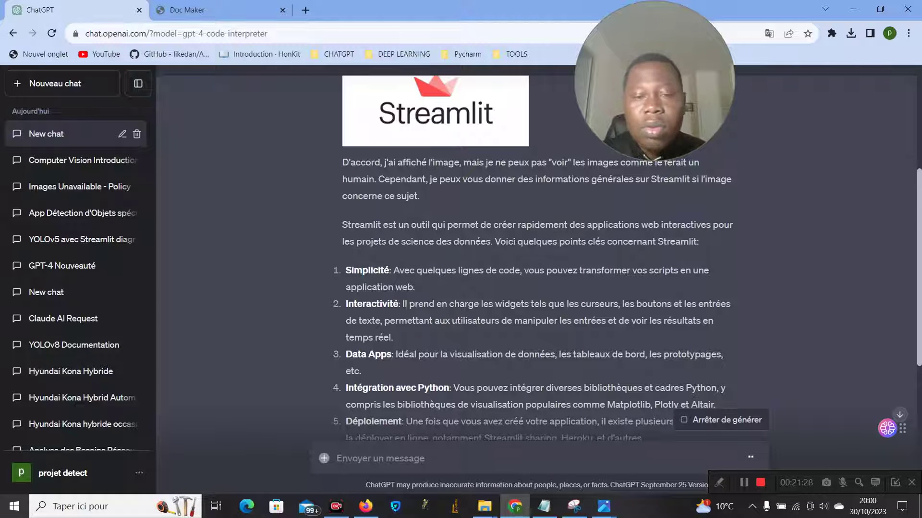
{"action": "scroll", "coordinate": [919, 313], "scroll_direction": "down", "scroll_amount": 2}
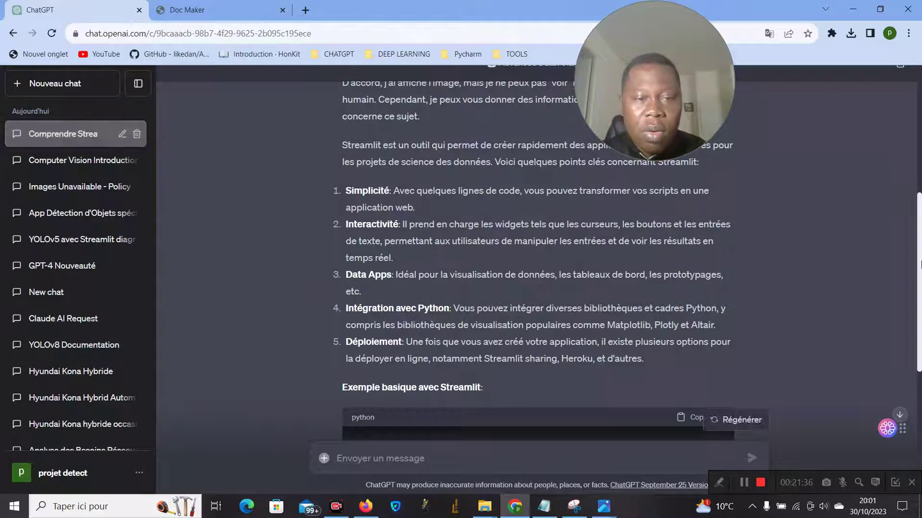
{"action": "scroll", "coordinate": [921, 289], "scroll_direction": "down", "scroll_amount": 2}
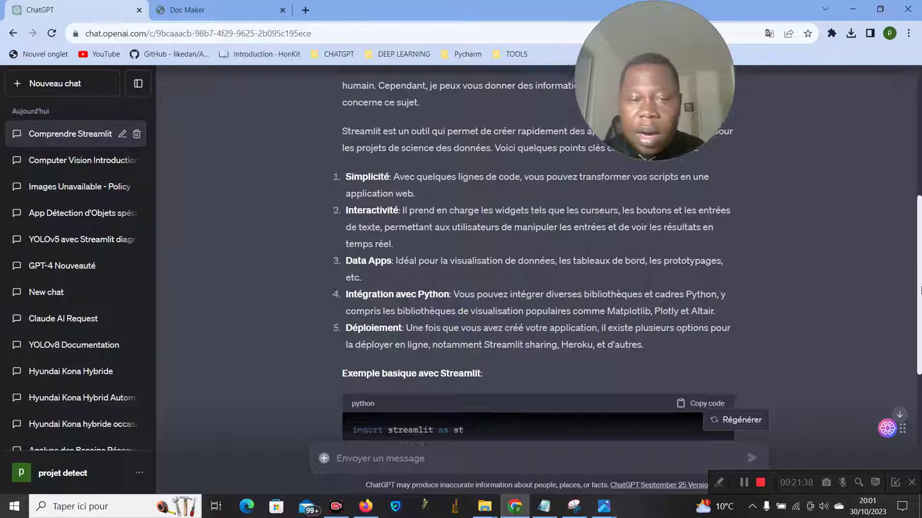
{"action": "scroll", "coordinate": [920, 312], "scroll_direction": "down", "scroll_amount": 1}
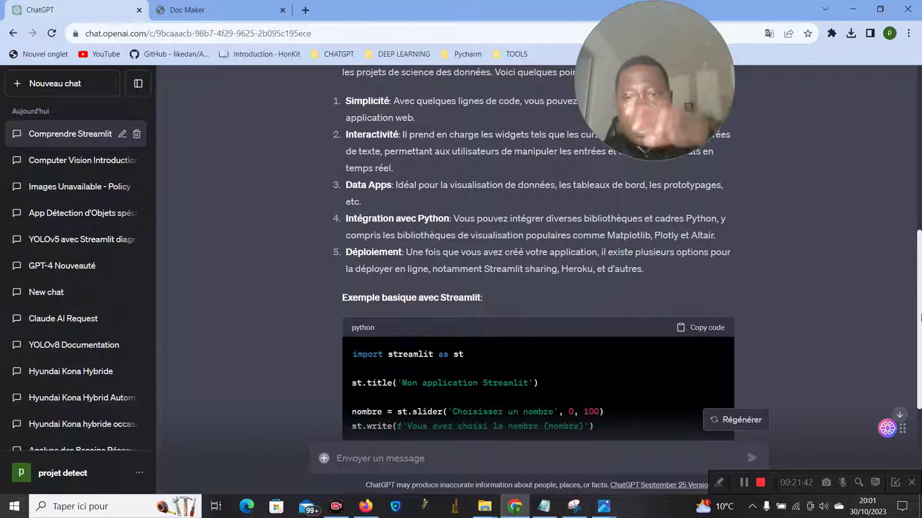
{"action": "left_click_drag", "start_coordinate": [921, 322], "coordinate": [921, 335]}
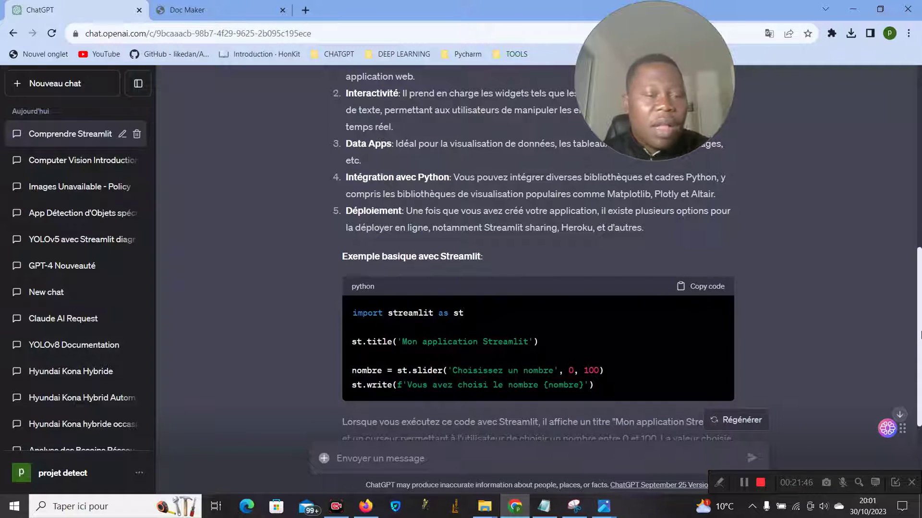
{"action": "left_click_drag", "start_coordinate": [921, 335], "coordinate": [921, 208]}
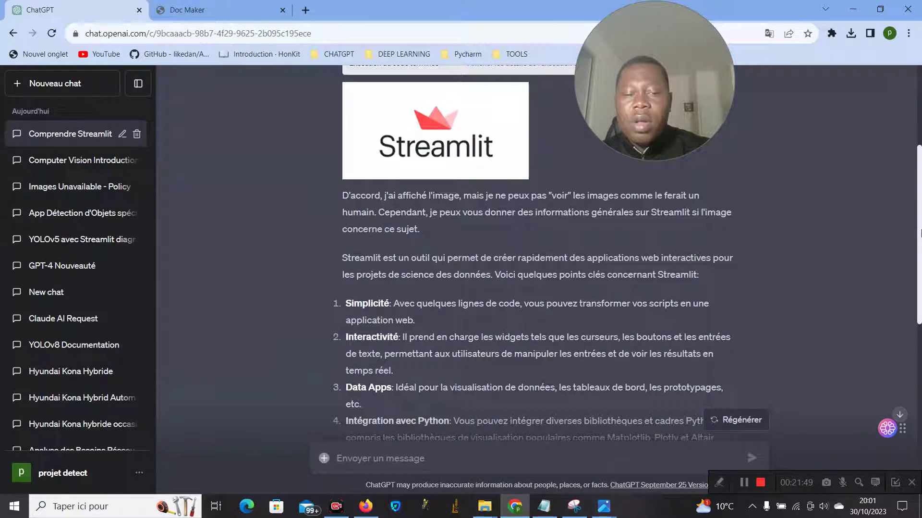
Attach the PDF Comment-IIA-peut-aider-les-developpeurs2 from the Téléchargements folder to the next message.
{"action": "left_click", "coordinate": [323, 457]}
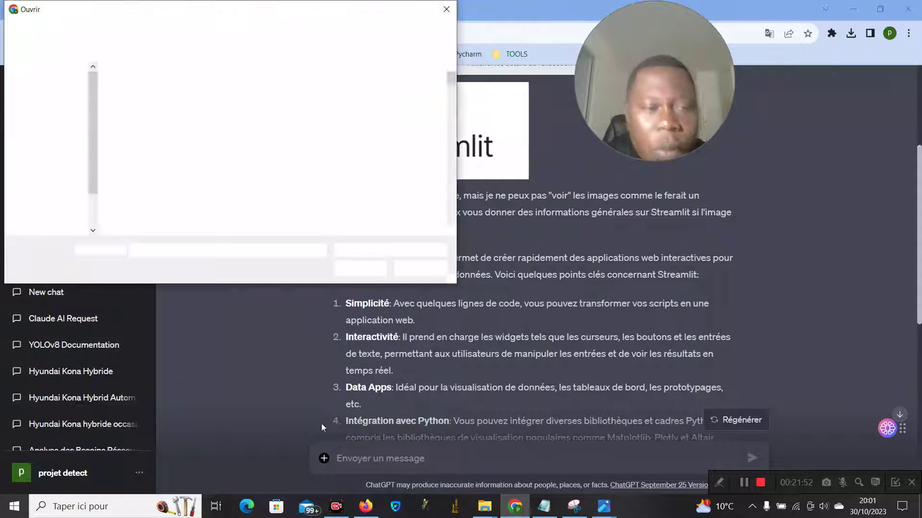
{"action": "left_click", "coordinate": [55, 122]}
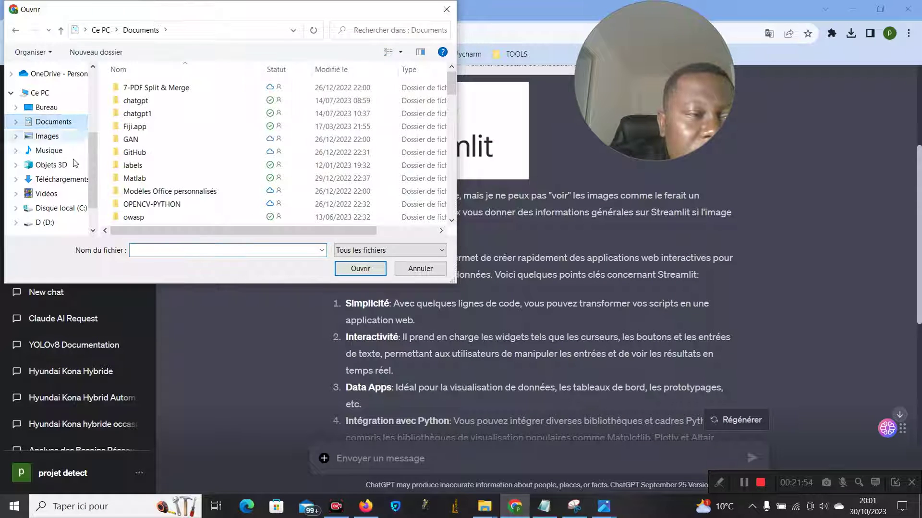
{"action": "left_click", "coordinate": [62, 179]}
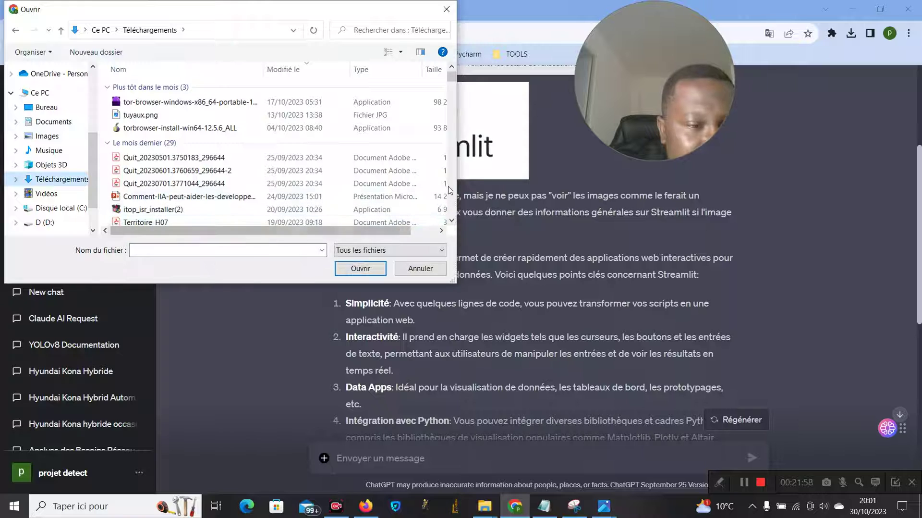
{"action": "scroll", "coordinate": [337, 139], "scroll_direction": "down", "scroll_amount": 3}
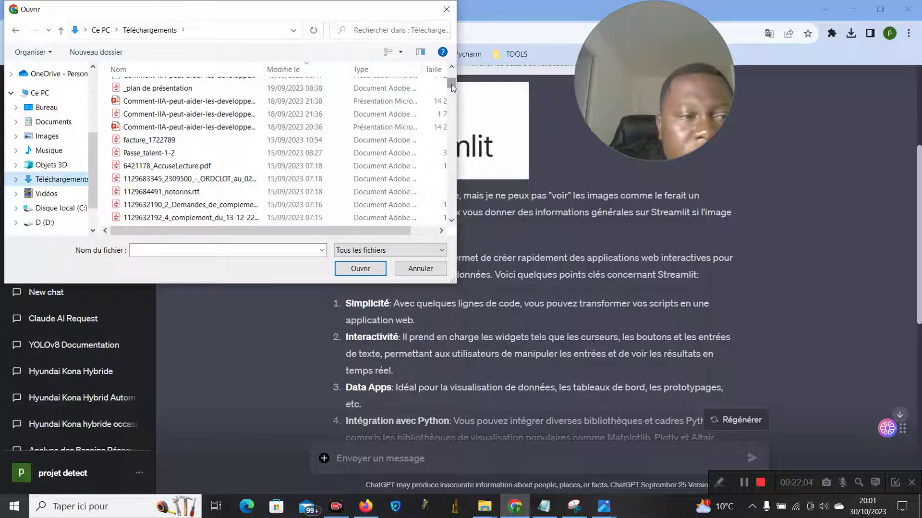
{"action": "left_click", "coordinate": [192, 114]}
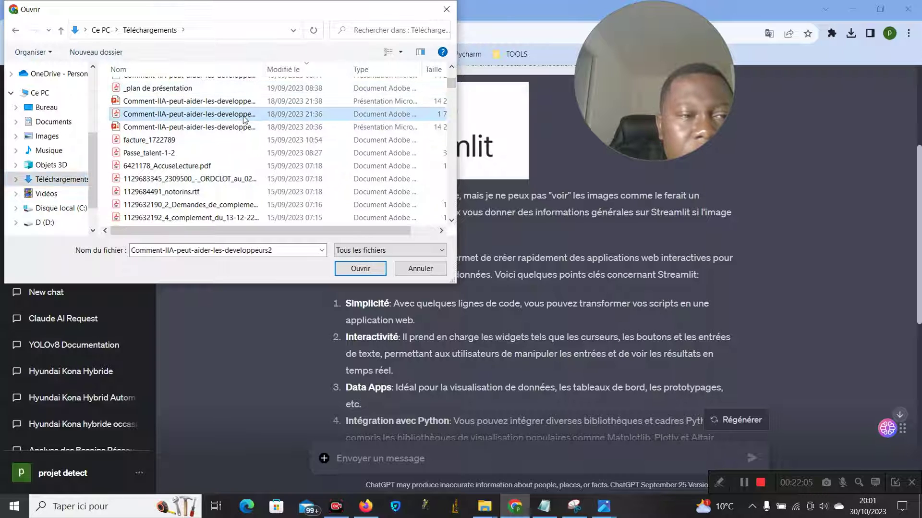
{"action": "left_click", "coordinate": [360, 269]}
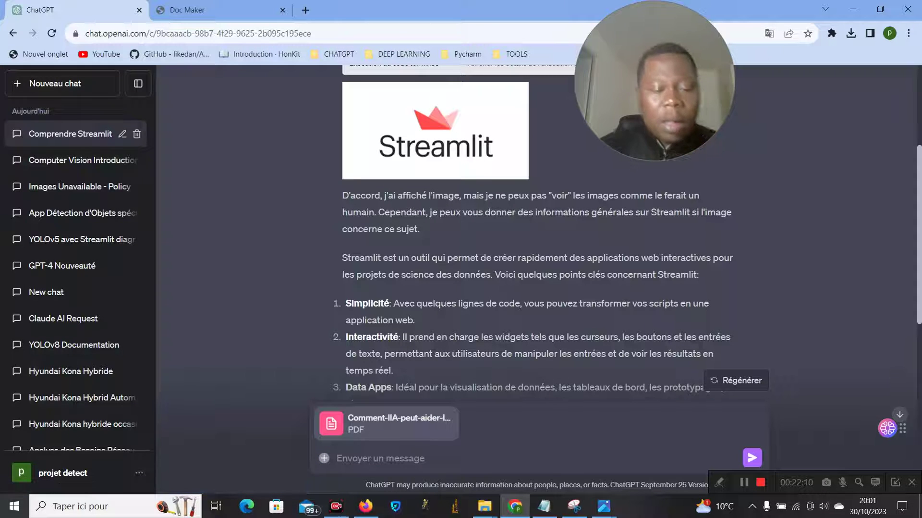
Send the prompt "a partir de ce document fais moi un resumé de quelques lignes" with the attached PDF.
{"action": "type", "text": "a pa"}
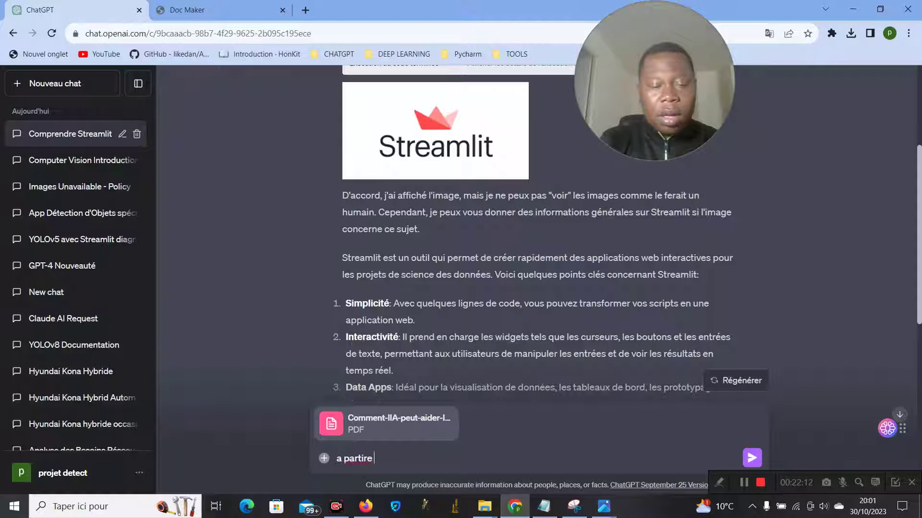
{"action": "type", "text": "rtir  de"}
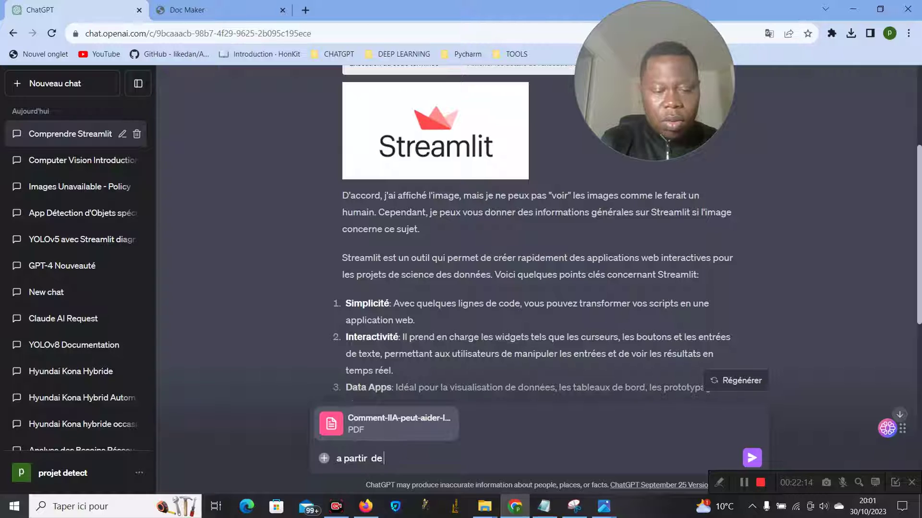
{"action": "type", "text": " ce doc"}
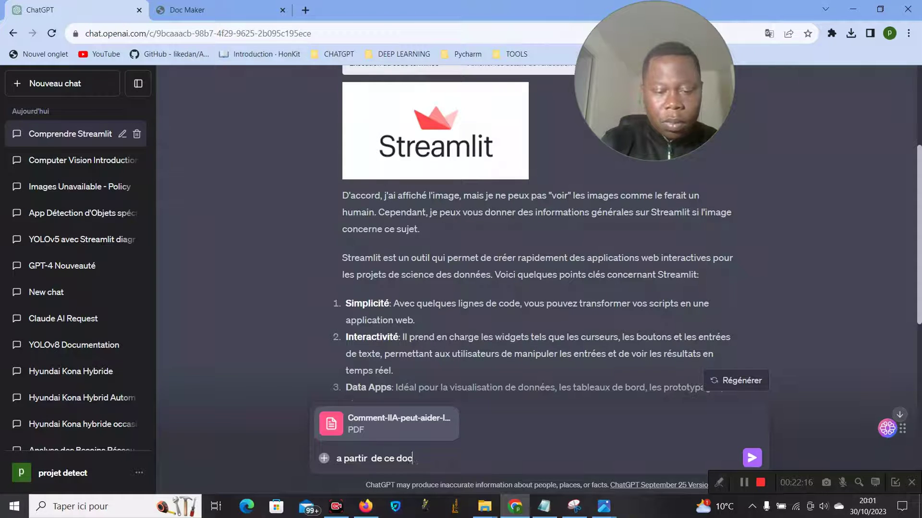
{"action": "type", "text": "ument fai"}
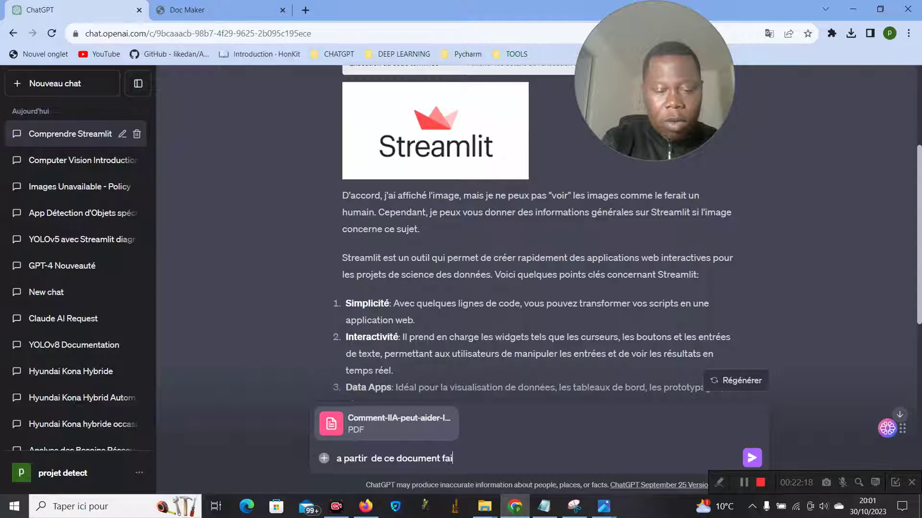
{"action": "type", "text": "s moi un"}
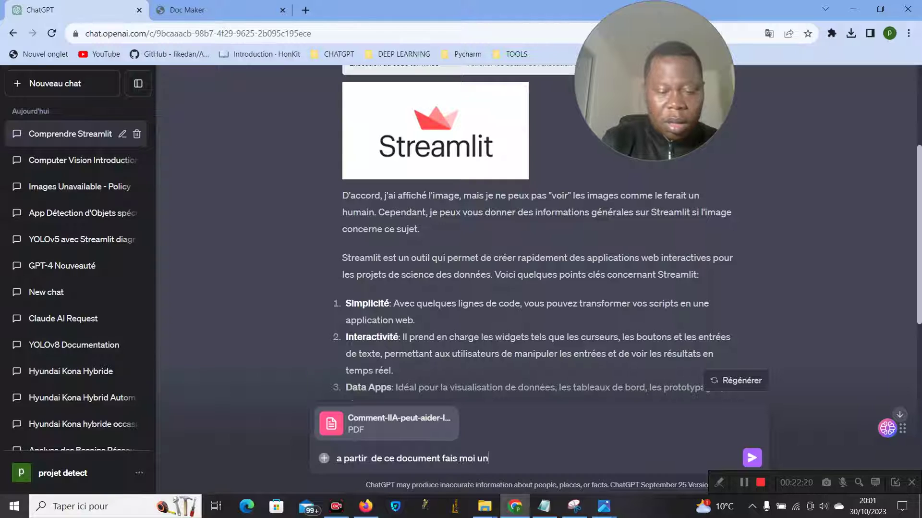
{"action": "type", "text": " resu"}
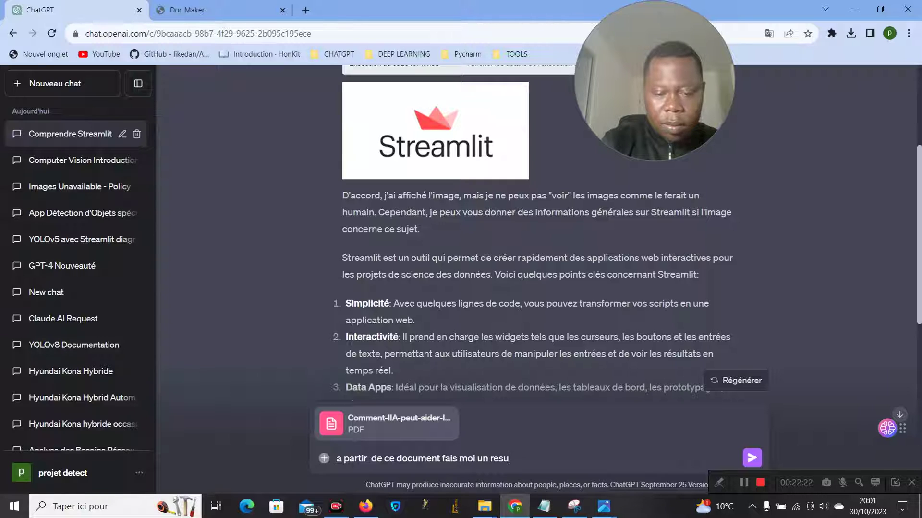
{"action": "type", "text": "mé de quelque"}
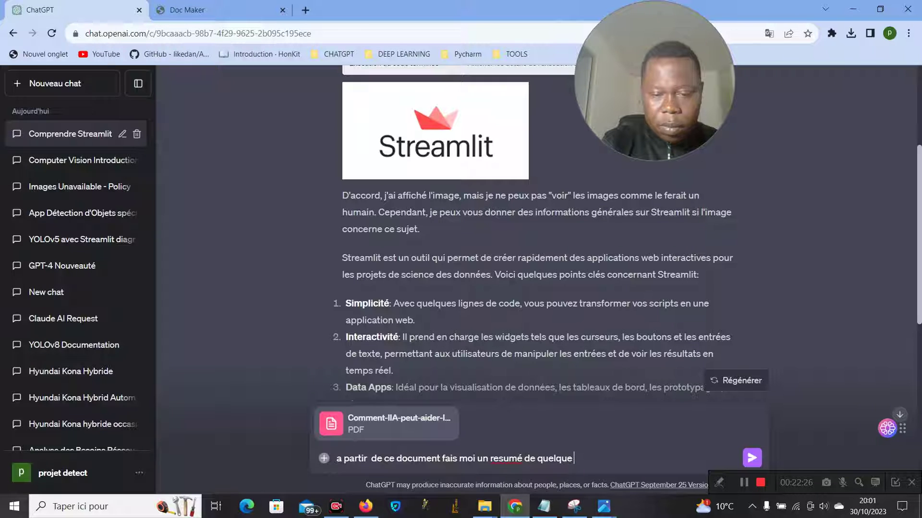
{"action": "type", "text": "s"}
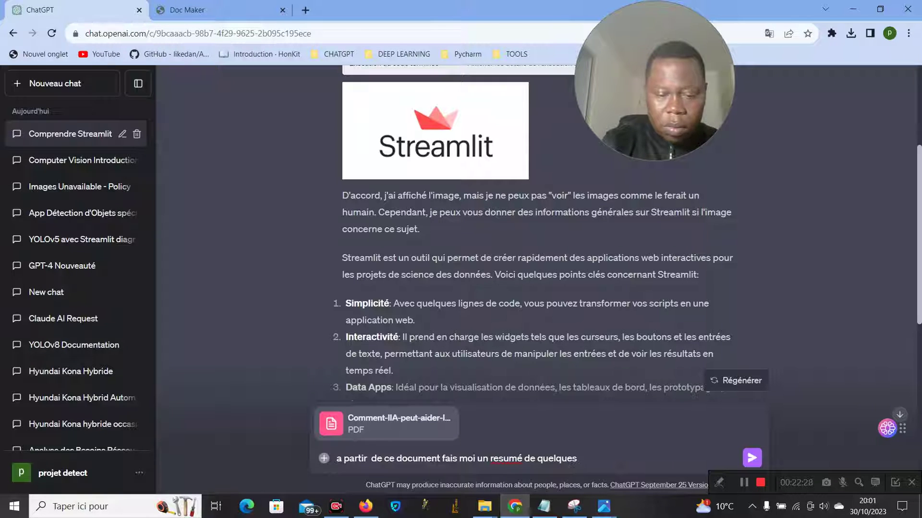
{"action": "type", "text": " lignes"}
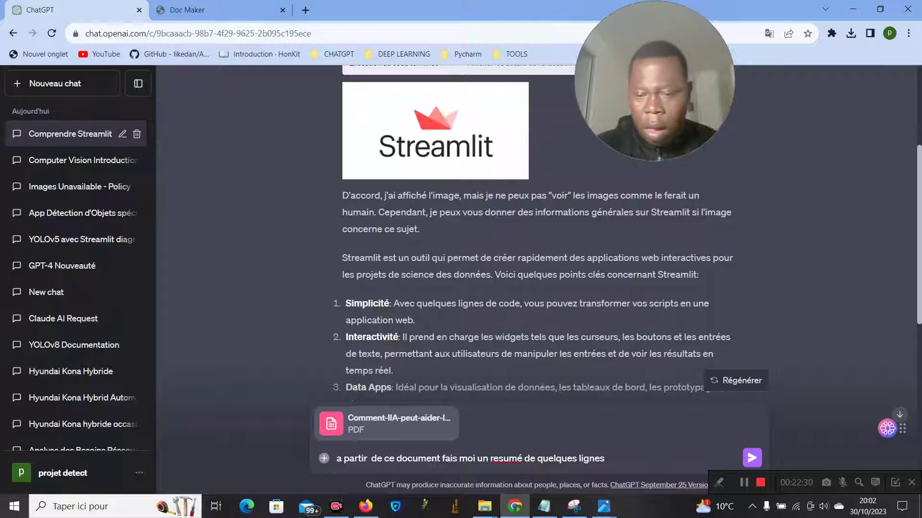
{"action": "left_click", "coordinate": [753, 458]}
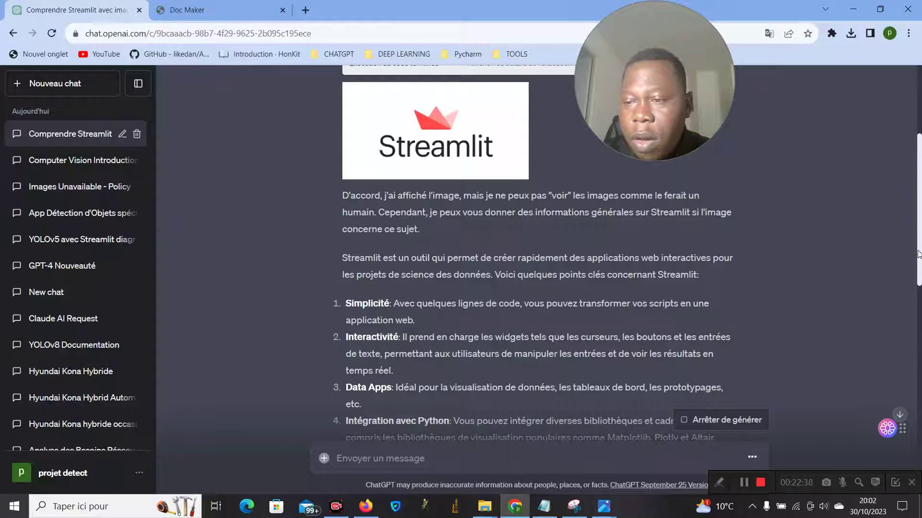
Read the generated answer down to the final summary of the PDF on how AI can help developers.
{"action": "scroll", "coordinate": [903, 417], "scroll_direction": "down", "scroll_amount": 2}
{"action": "left_click", "coordinate": [901, 414]}
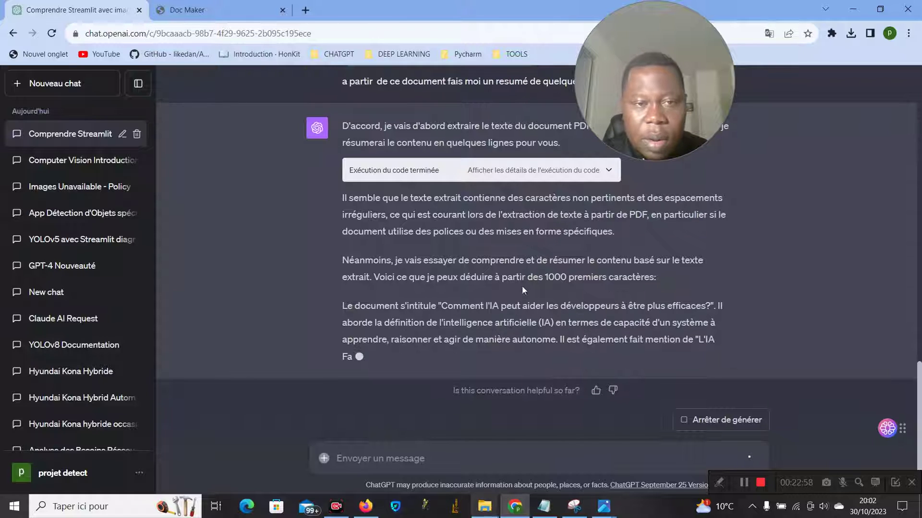
{"action": "mouse_move", "coordinate": [919, 384]}
{"action": "left_mouse_down"}
{"action": "mouse_move", "coordinate": [920, 320]}
{"action": "mouse_move", "coordinate": [921, 388]}
{"action": "left_mouse_up"}
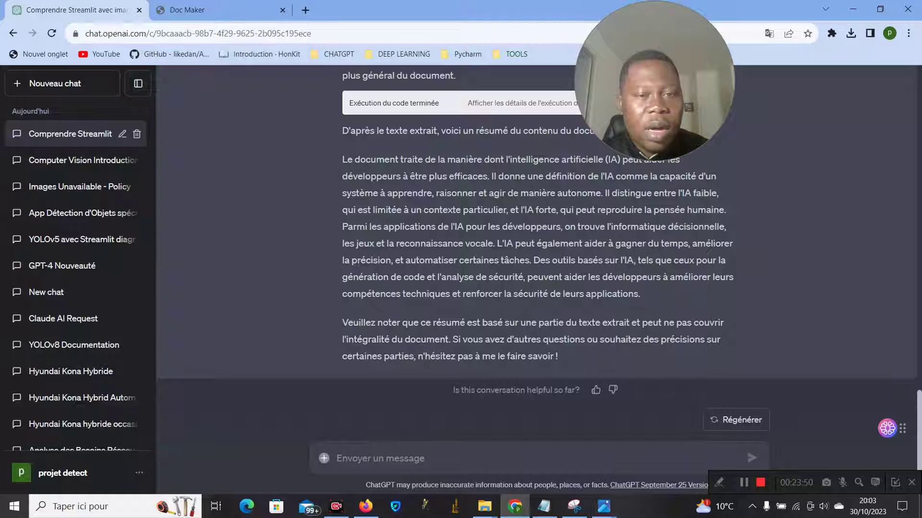
{"action": "left_click_drag", "start_coordinate": [682, 91], "coordinate": [794, 94]}
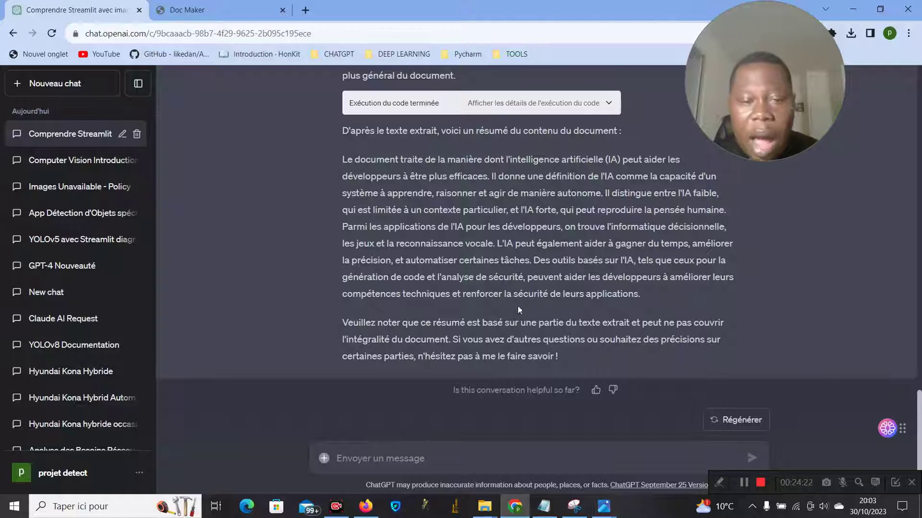
Switch to File Explorer and open the Comment-IIA-peut-aider-les-developpeurs PDF dated 19/09/2023 08:41 from the Téléchargements folder.
{"action": "mouse_move", "coordinate": [485, 505]}
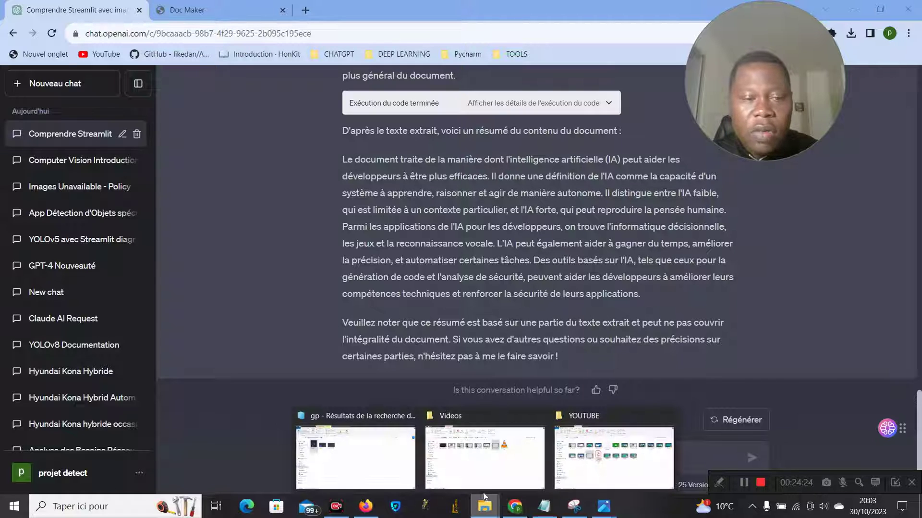
{"action": "mouse_move", "coordinate": [395, 454]}
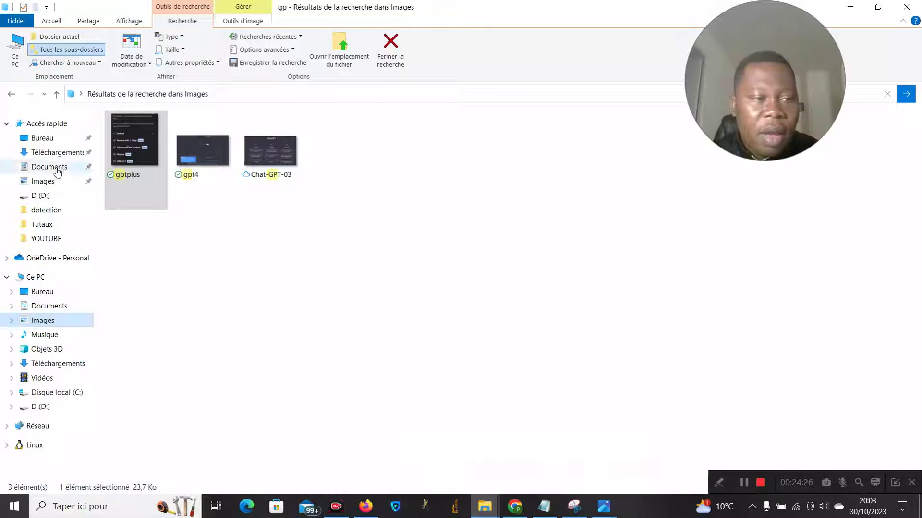
{"action": "left_click", "coordinate": [57, 155]}
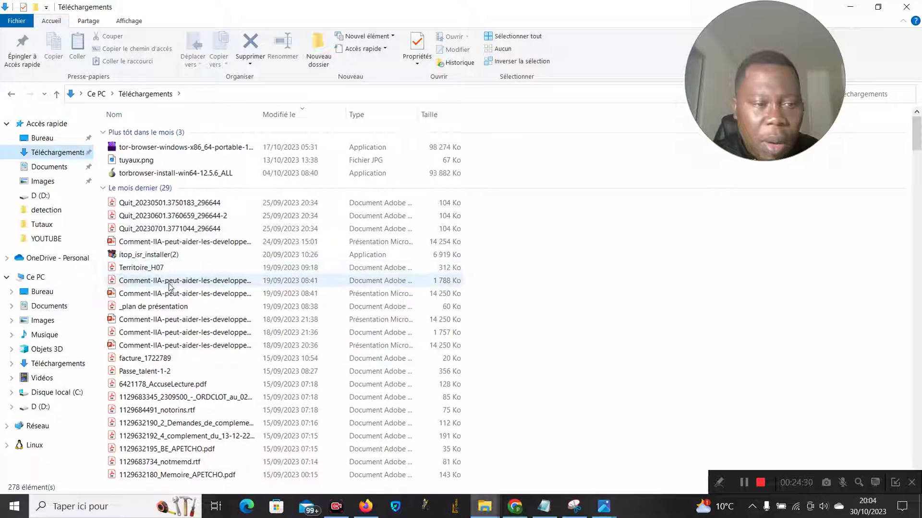
{"action": "double_click", "coordinate": [218, 281]}
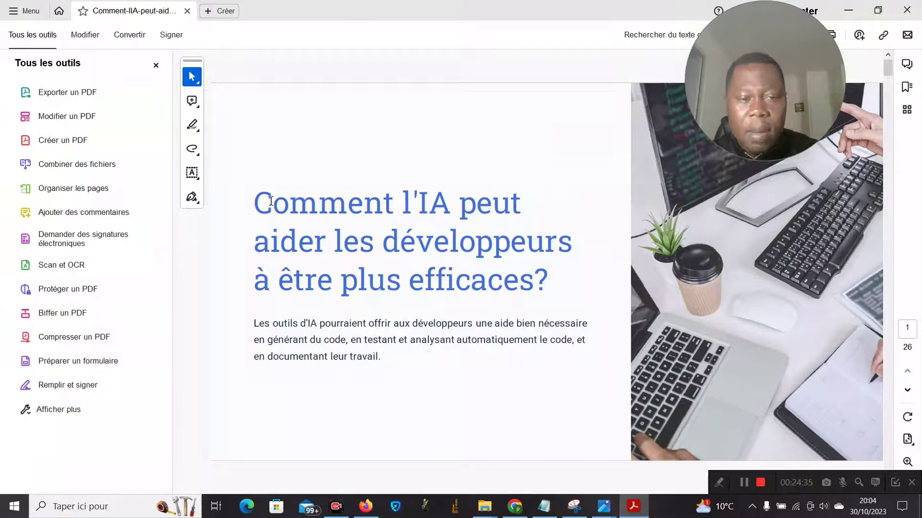
Compare ChatGPT's description of the document with the PDF's title page and its artificial intelligence definition on page 2.
{"action": "left_click", "coordinate": [517, 509]}
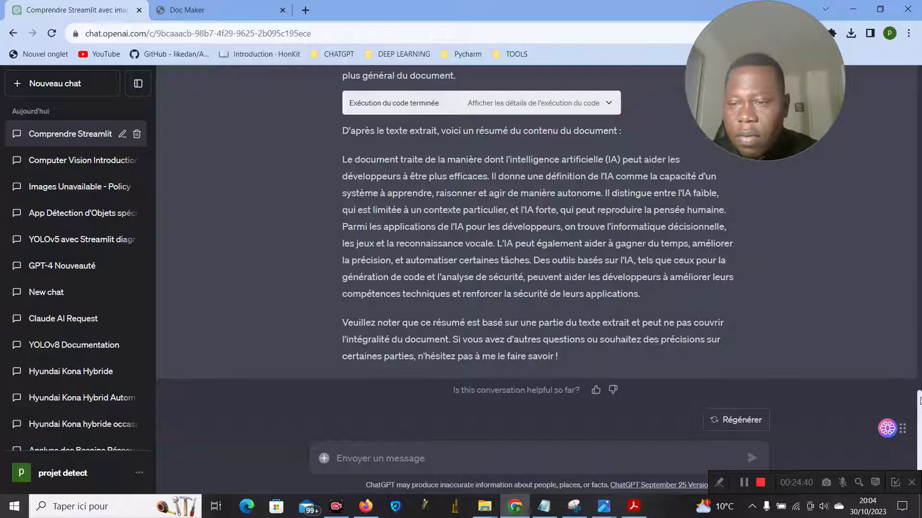
{"action": "left_click_drag", "start_coordinate": [918, 395], "coordinate": [920, 323]}
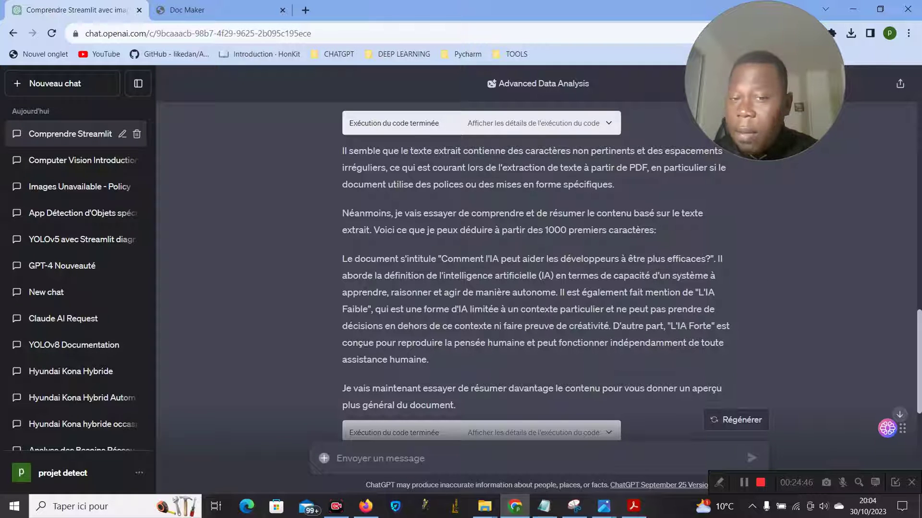
{"action": "left_click", "coordinate": [641, 510]}
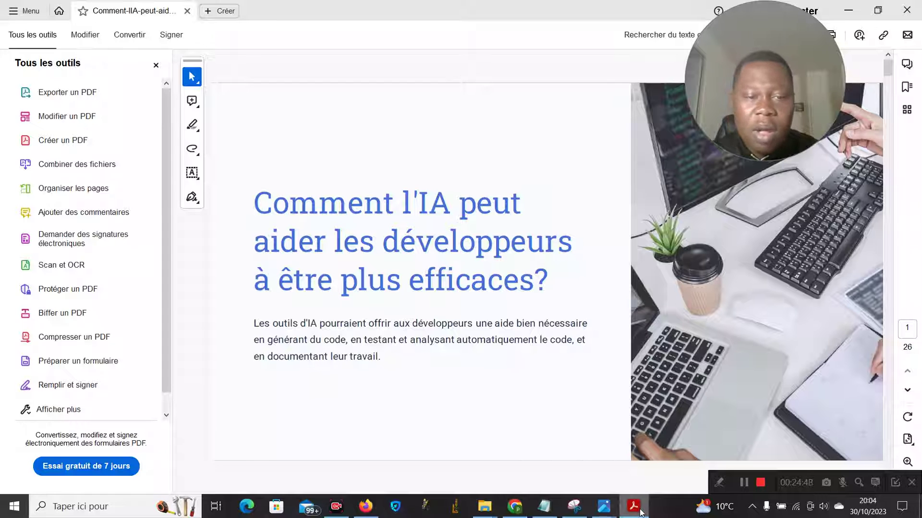
{"action": "left_click", "coordinate": [515, 506]}
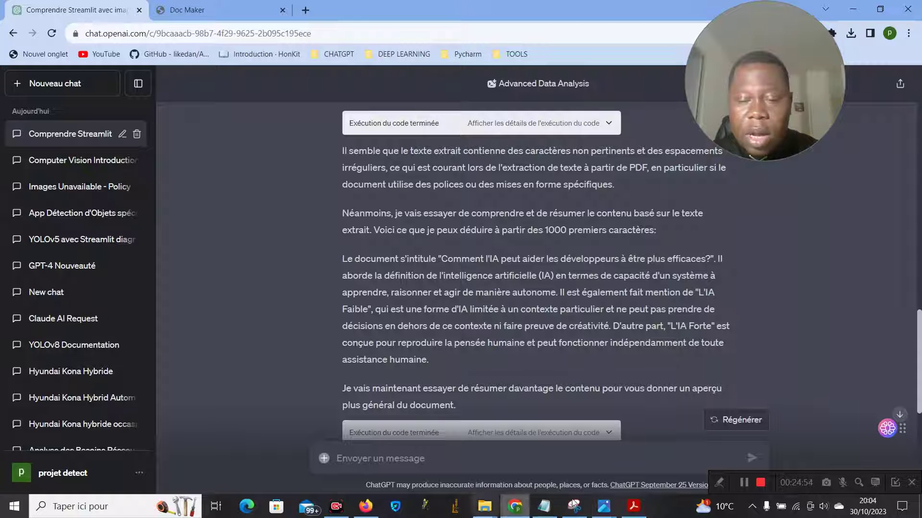
{"action": "left_click", "coordinate": [634, 506]}
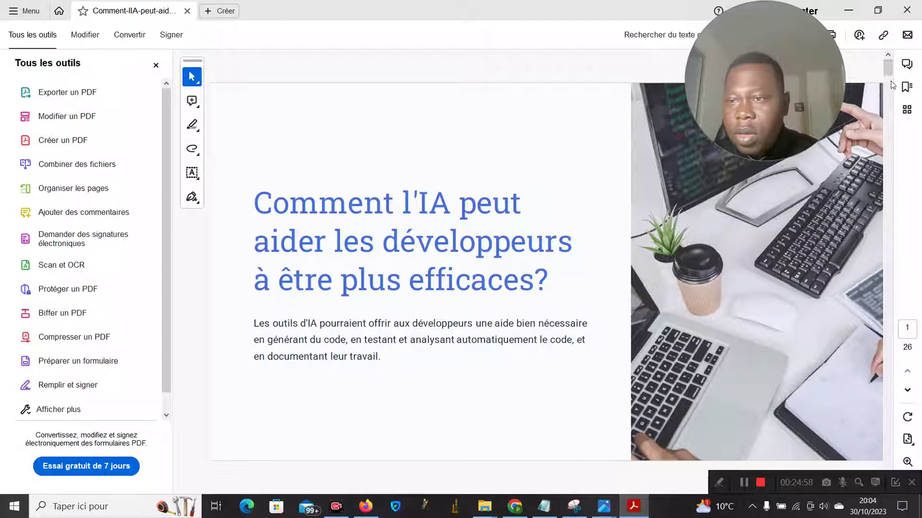
{"action": "left_click_drag", "start_coordinate": [893, 82], "coordinate": [895, 91]}
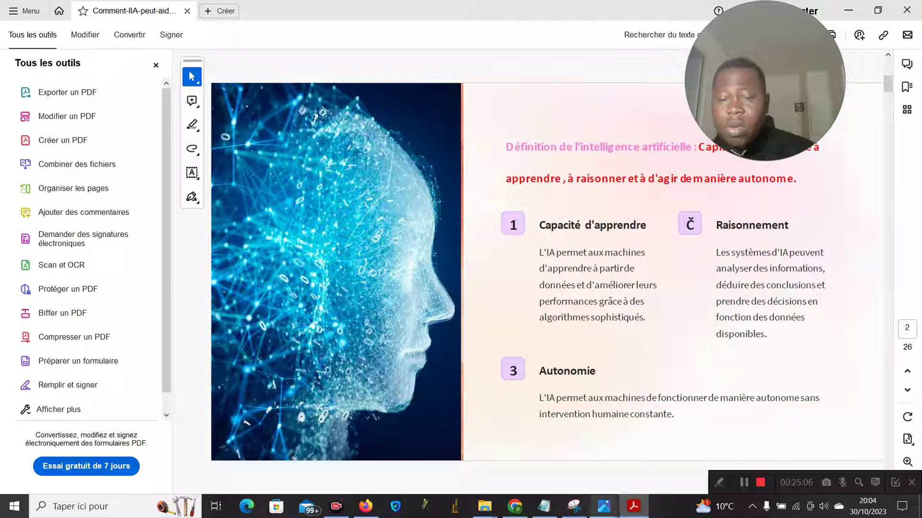
Skim the PDF through to page 16 on the limits and risks of AI, and compare it with ChatGPT's final summary.
{"action": "left_click", "coordinate": [515, 505]}
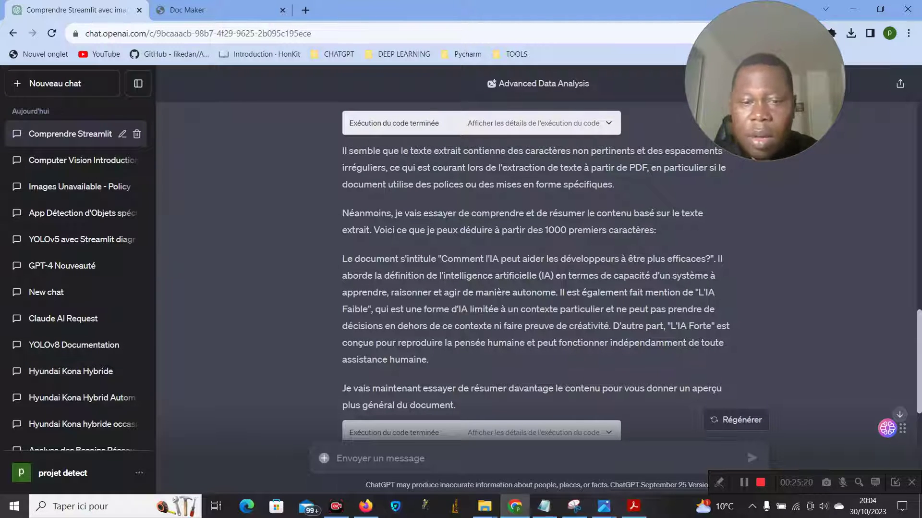
{"action": "left_click", "coordinate": [634, 505]}
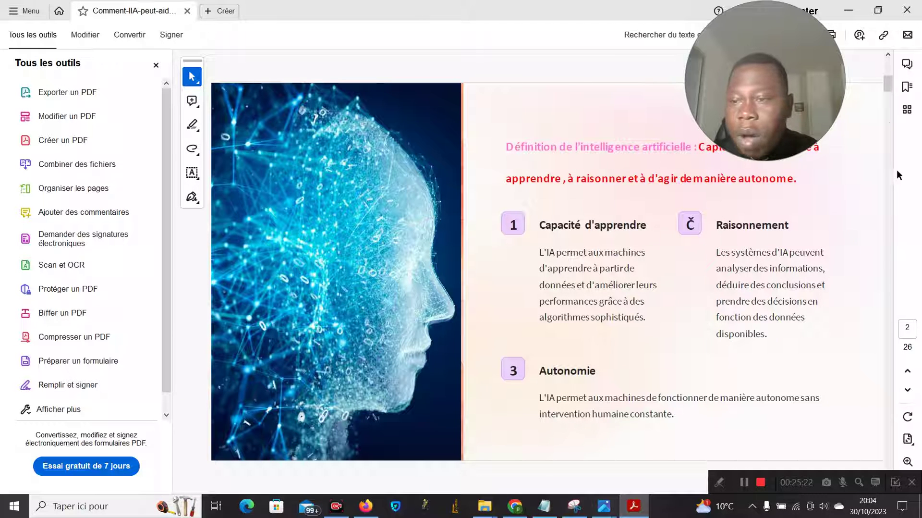
{"action": "left_click_drag", "start_coordinate": [889, 84], "coordinate": [901, 324]}
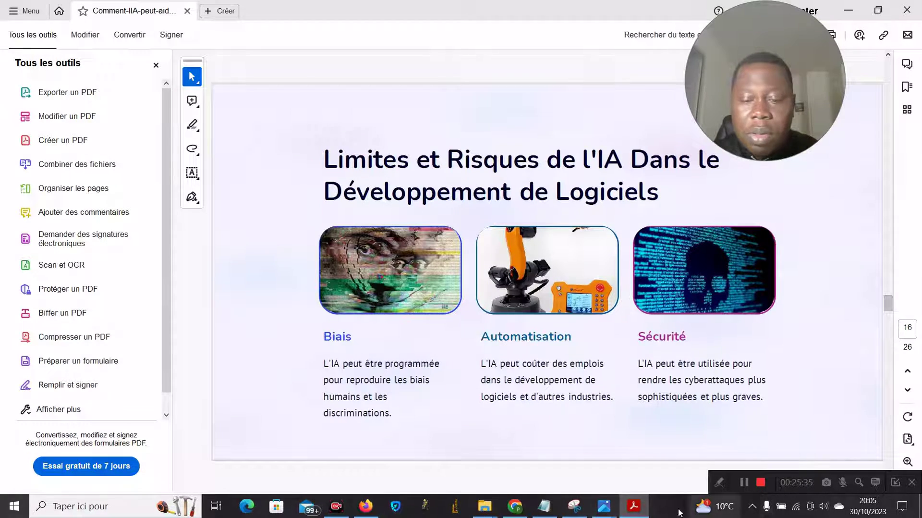
{"action": "left_click", "coordinate": [515, 505]}
{"action": "left_click_drag", "start_coordinate": [920, 362], "coordinate": [920, 441]}
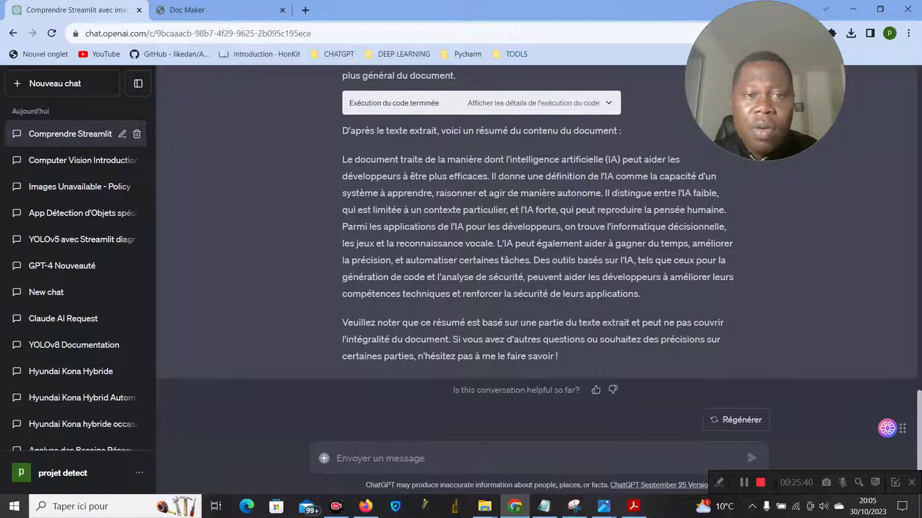
Review the conversation back to its first prompt with the streamlit.png image.
{"action": "left_click_drag", "start_coordinate": [919, 422], "coordinate": [919, 77]}
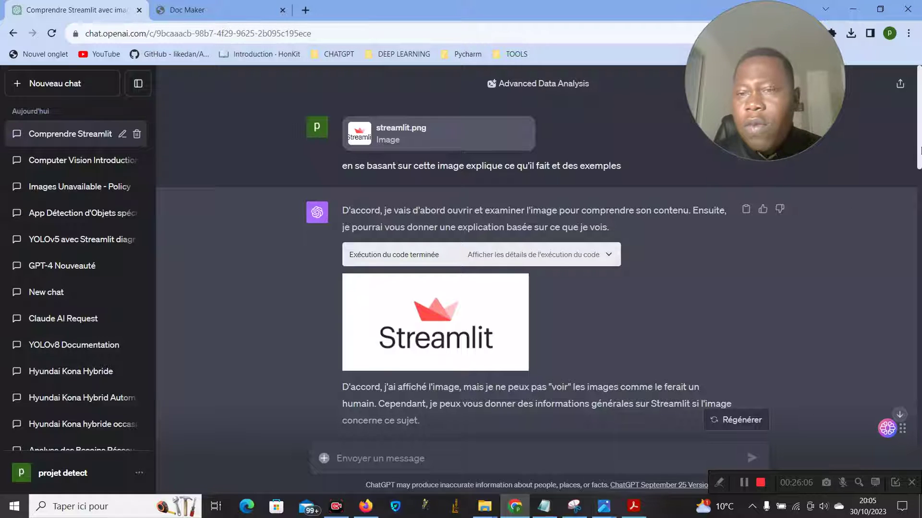
{"action": "mouse_move", "coordinate": [918, 143]}
{"action": "left_mouse_down"}
{"action": "mouse_move", "coordinate": [920, 360]}
{"action": "mouse_move", "coordinate": [920, 135]}
{"action": "left_mouse_up"}
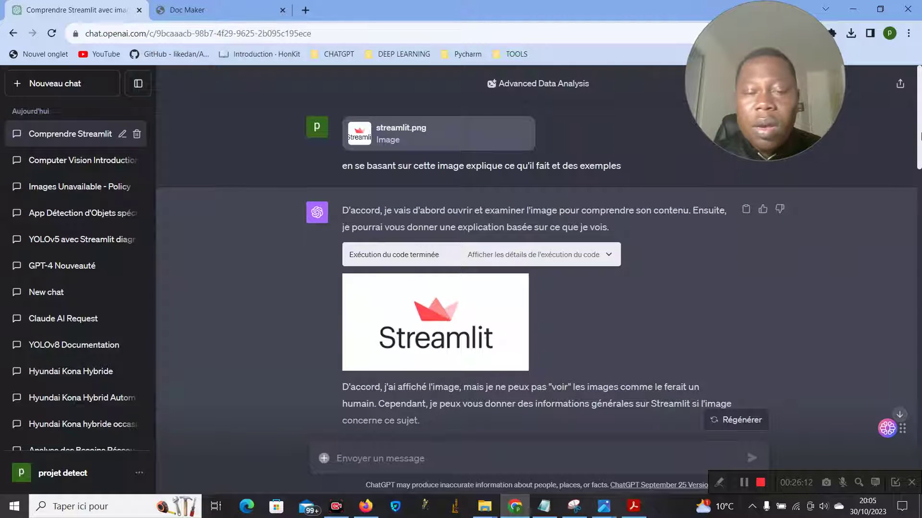
{"action": "left_click_drag", "start_coordinate": [920, 138], "coordinate": [920, 112]}
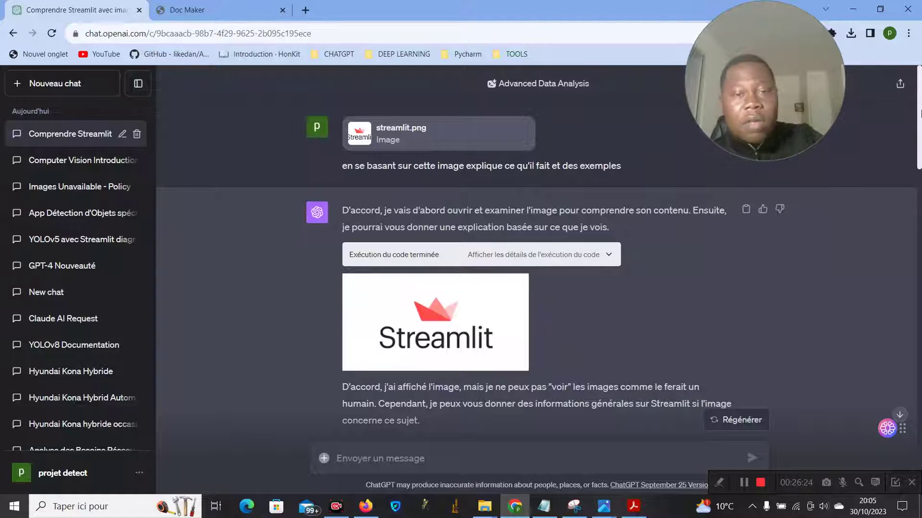
Start a new GPT-4 chat in Browse with Bing mode.
{"action": "left_click", "coordinate": [56, 92]}
{"action": "mouse_move", "coordinate": [576, 99]}
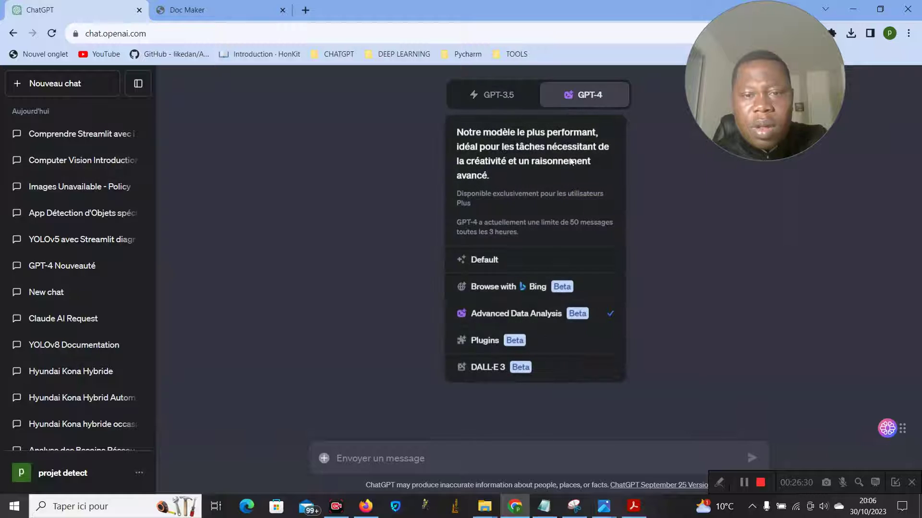
{"action": "left_click", "coordinate": [494, 286]}
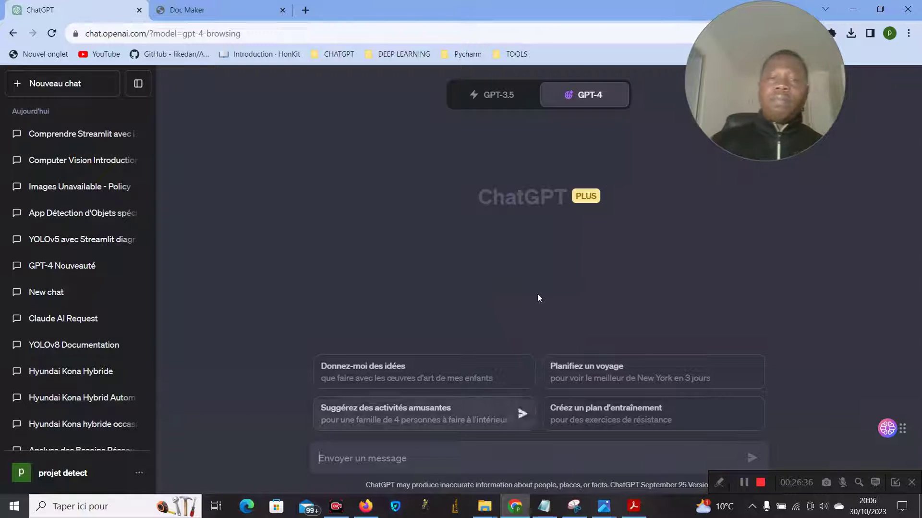
Switch to Microsoft Edge, dismiss the page-restore prompt and Copilot welcome screen, and refuse the optional cookies.
{"action": "mouse_move", "coordinate": [574, 96]}
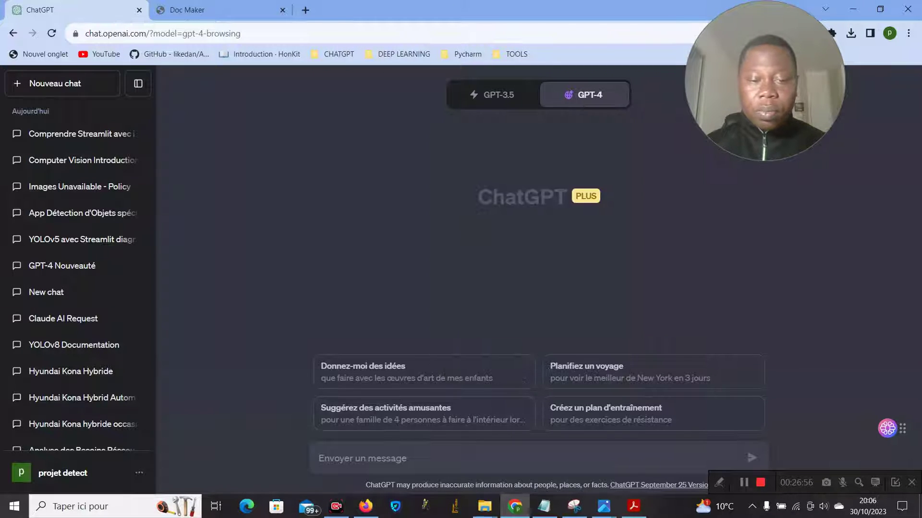
{"action": "mouse_move", "coordinate": [584, 99]}
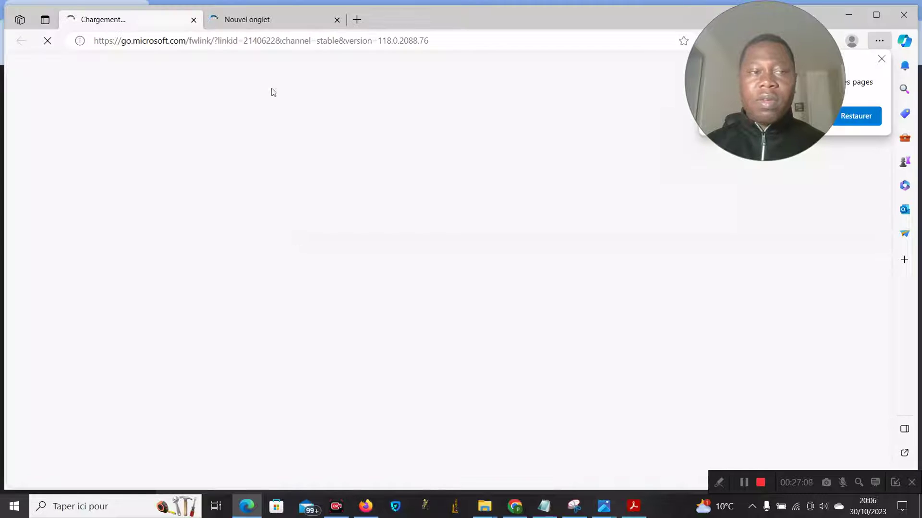
{"action": "left_click", "coordinate": [357, 21]}
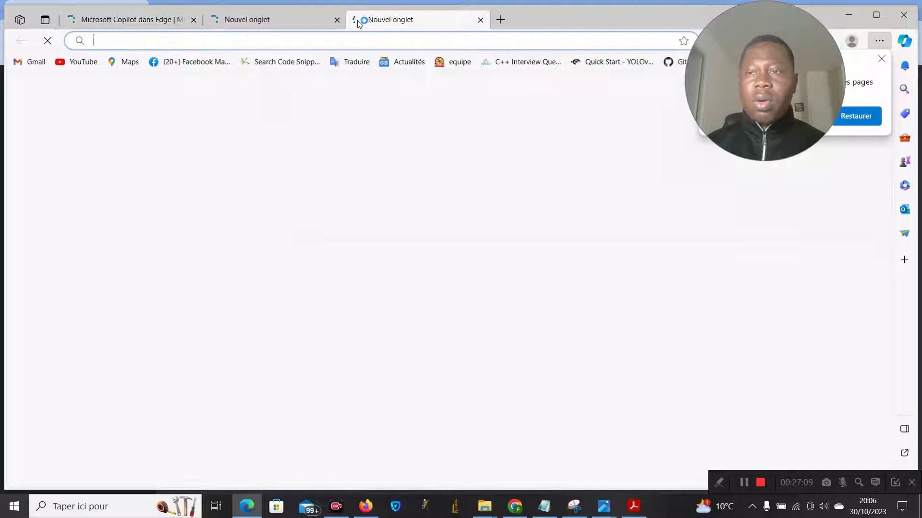
{"action": "left_click", "coordinate": [882, 60]}
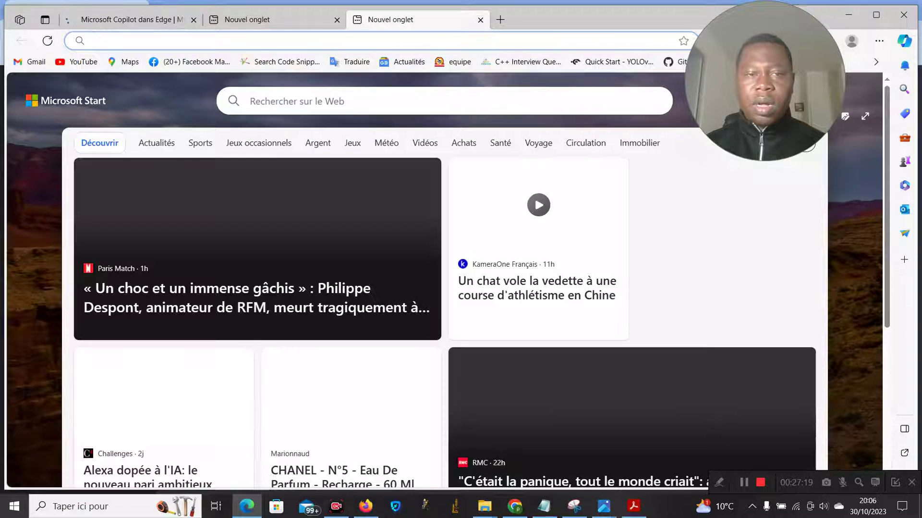
{"action": "key", "text": "ctrl+w"}
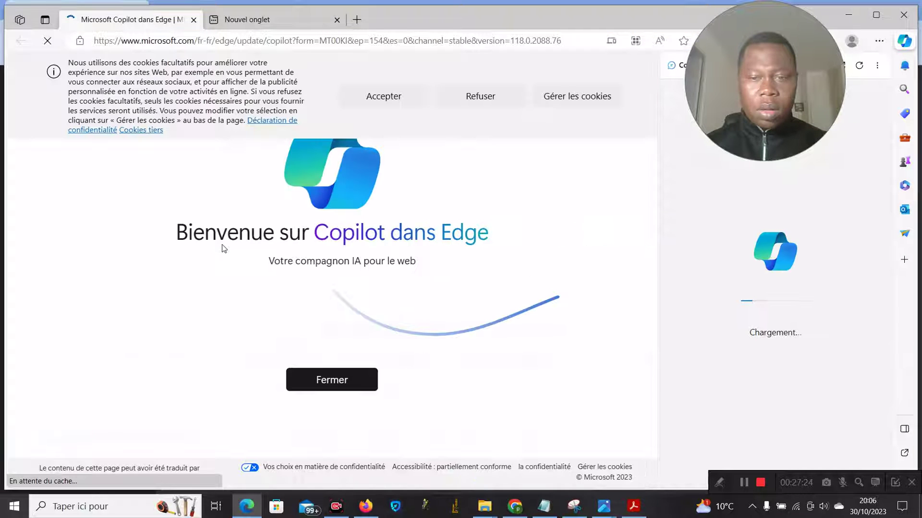
{"action": "left_click", "coordinate": [342, 386]}
{"action": "left_click", "coordinate": [481, 96]}
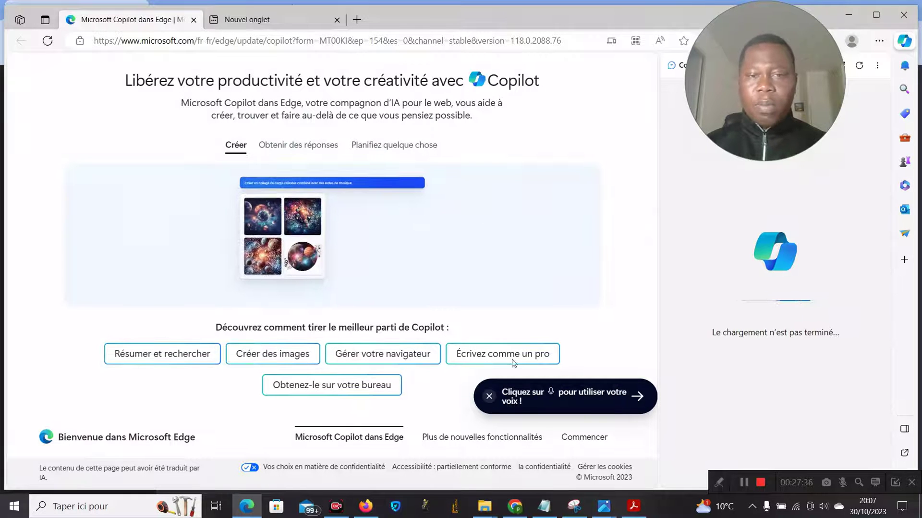
Look over the Conversation, Rédiger and Informations views of the Copilot sidebar, dismissing the notice about Bing with images.
{"action": "left_click_drag", "start_coordinate": [785, 81], "coordinate": [587, 225]}
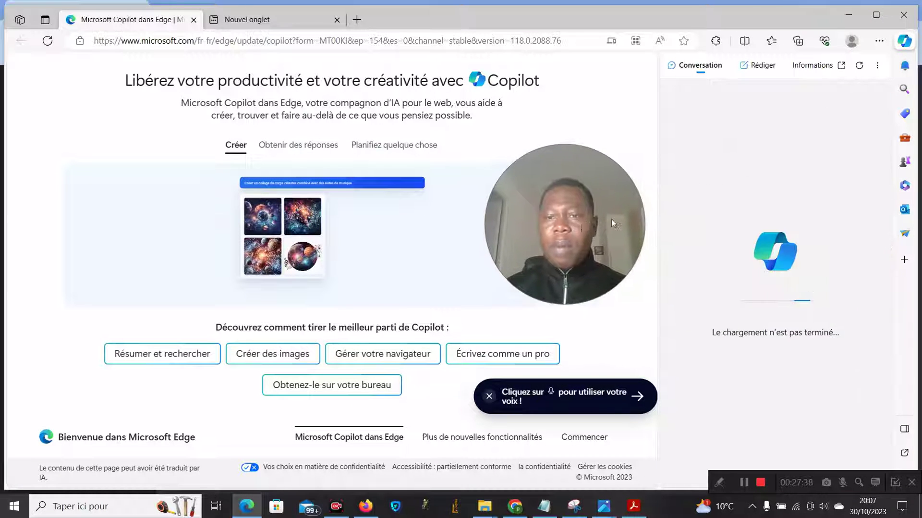
{"action": "left_click", "coordinate": [753, 72]}
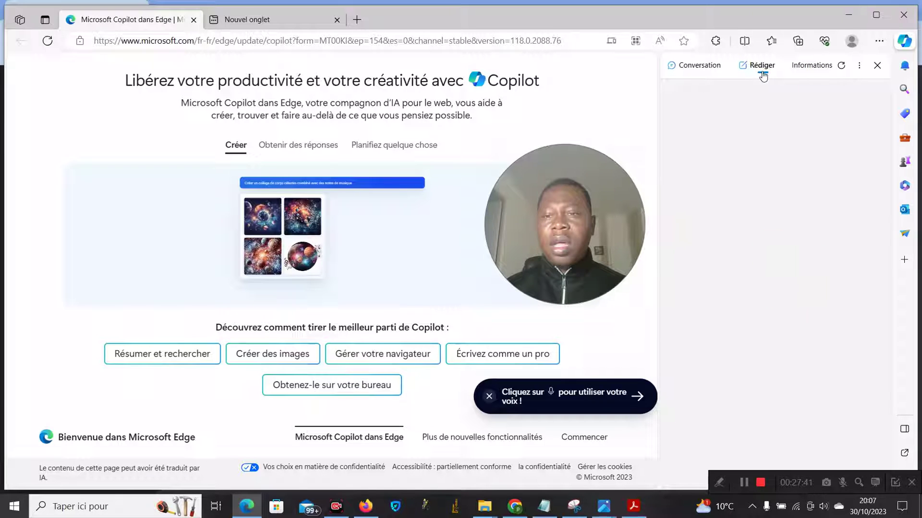
{"action": "left_click", "coordinate": [709, 72]}
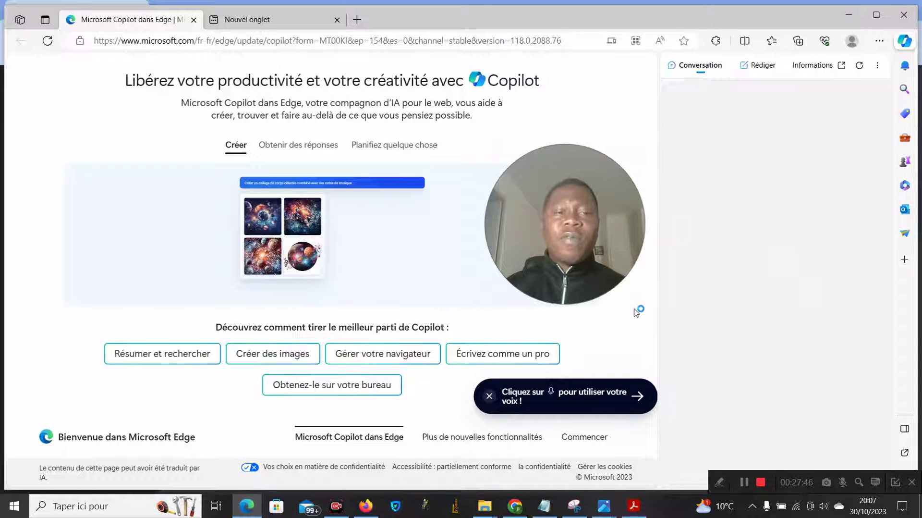
{"action": "mouse_move", "coordinate": [508, 507]}
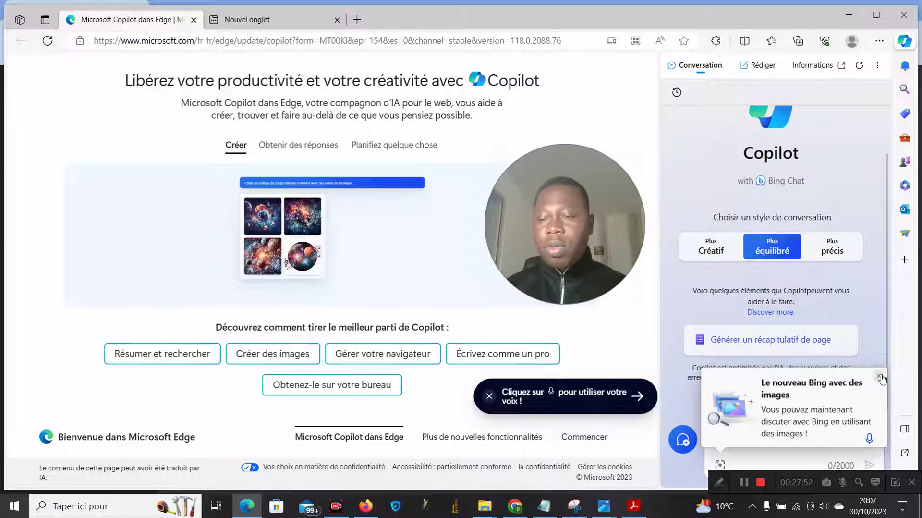
{"action": "left_click", "coordinate": [880, 377]}
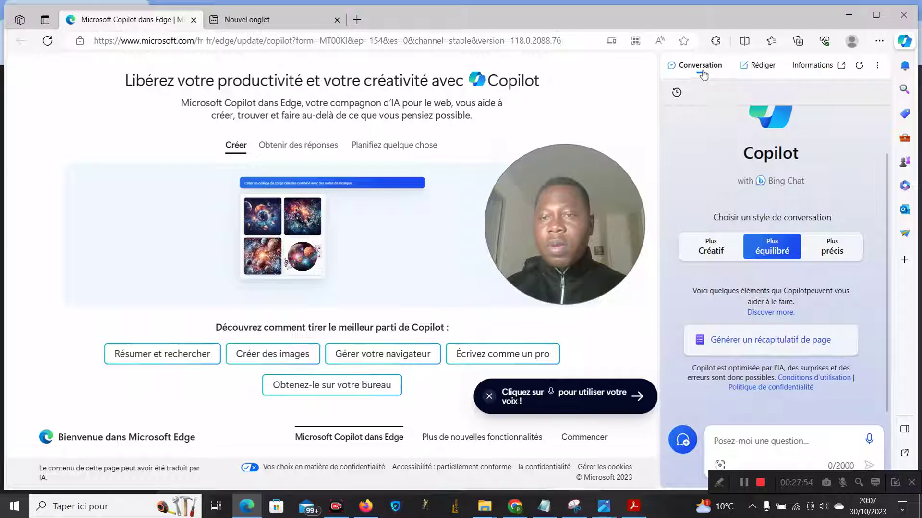
{"action": "left_click", "coordinate": [715, 440]}
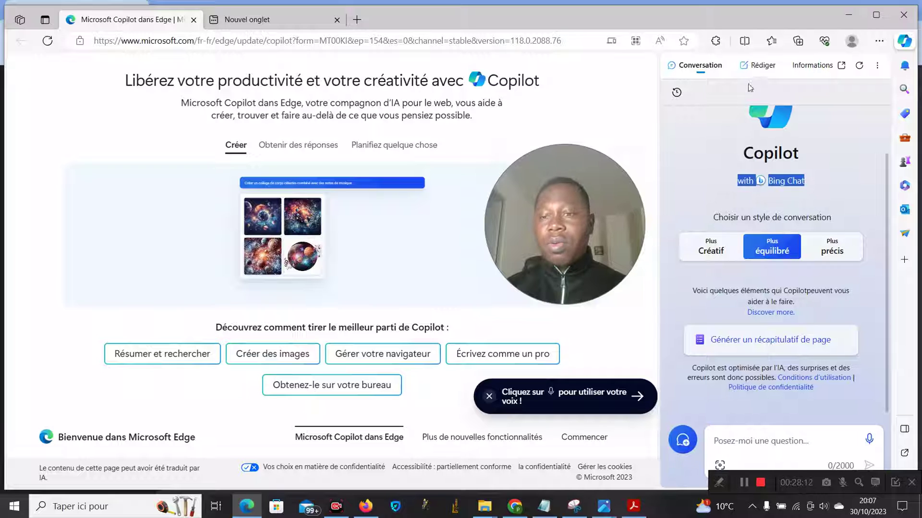
{"action": "left_click", "coordinate": [767, 68]}
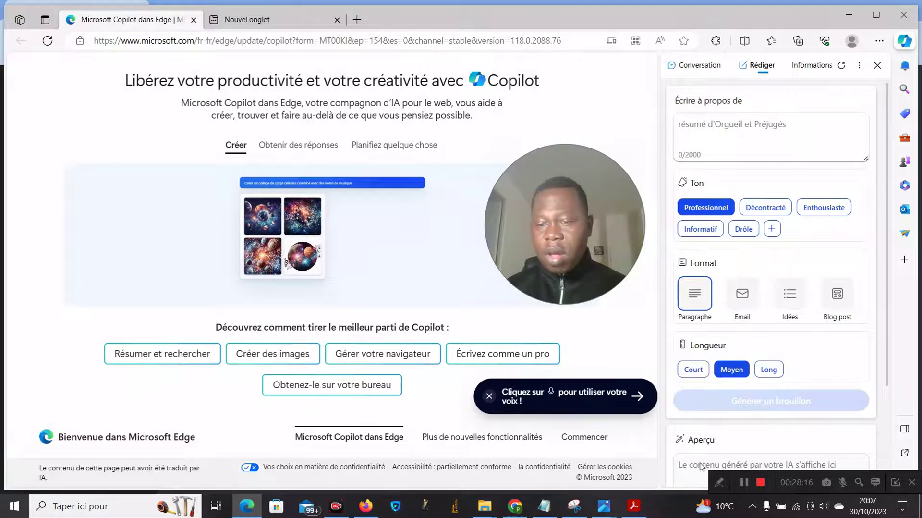
{"action": "left_click", "coordinate": [811, 66]}
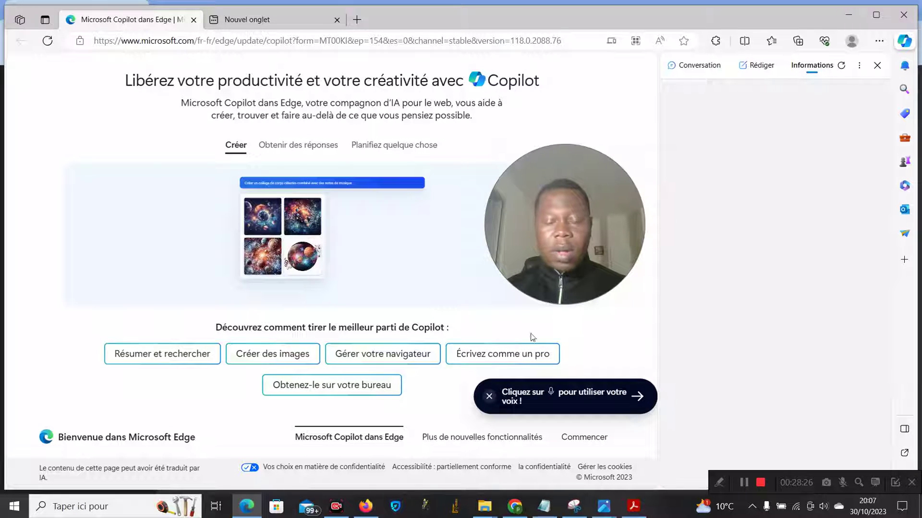
Switch back to ChatGPT in Chrome and send the prompt "donnes les nouveautés de yolov8" in the GPT-4 browsing chat.
{"action": "left_click", "coordinate": [515, 505]}
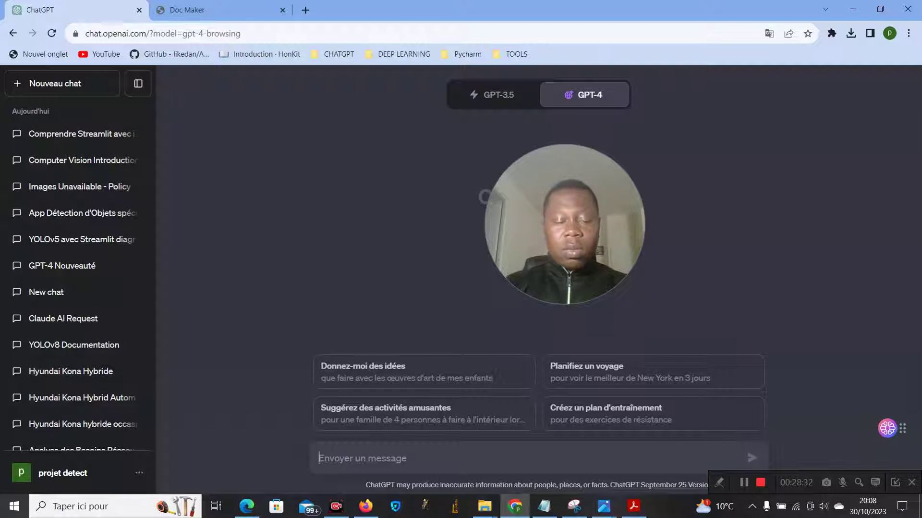
{"action": "type", "text": "donnes l"}
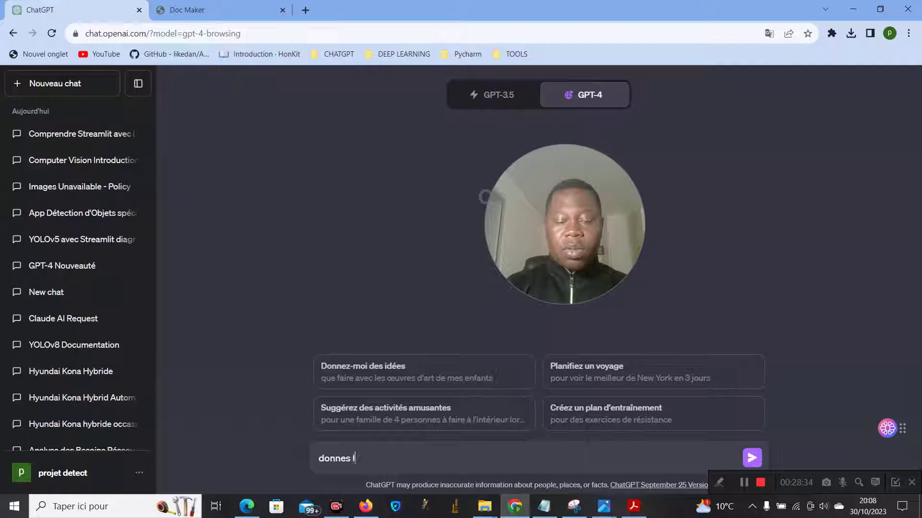
{"action": "type", "text": "ews n"}
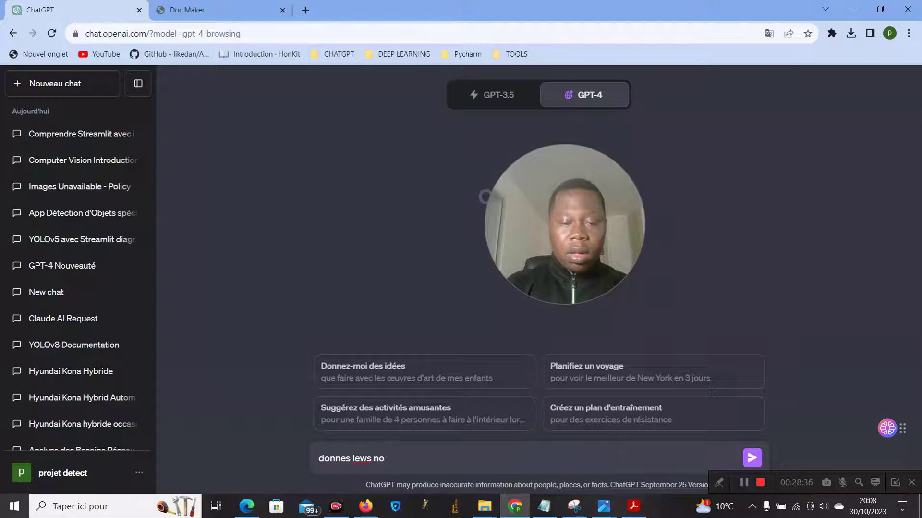
{"action": "type", "text": "o"}
{"action": "key", "text": "BackSpace"}
{"action": "key", "text": "BackSpace"}
{"action": "key", "text": "BackSpace"}
{"action": "key", "text": "BackSpace"}
{"action": "key", "text": "BackSpace"}
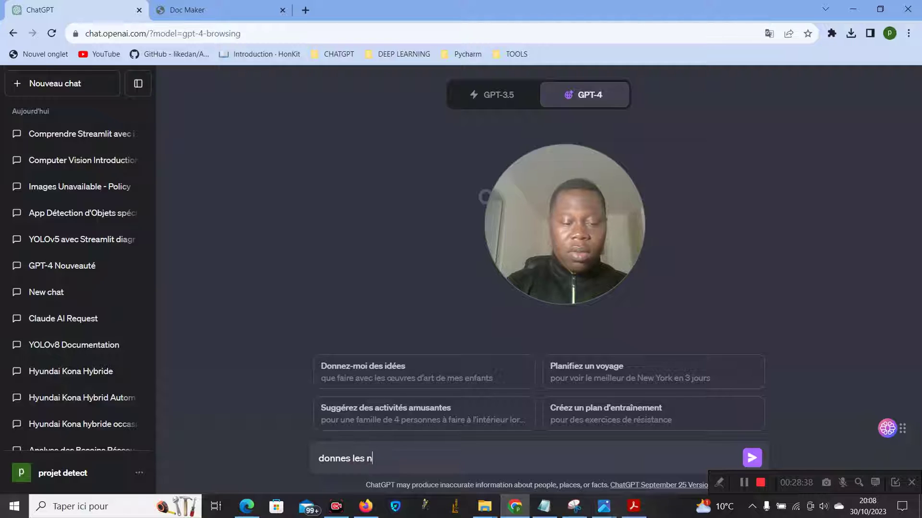
{"action": "type", "text": "s noiuvouv"}
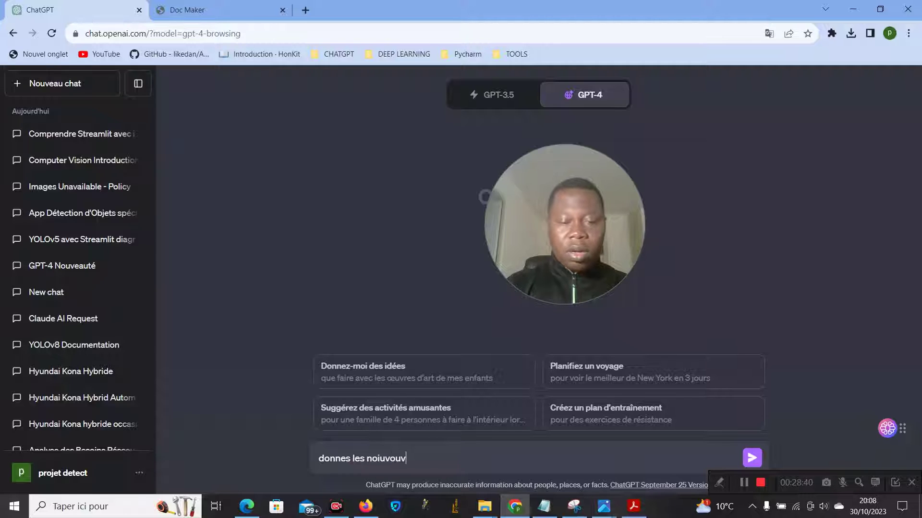
{"action": "key", "text": "BackSpace"}
{"action": "key", "text": "BackSpace"}
{"action": "key", "text": "BackSpace"}
{"action": "key", "text": "BackSpace"}
{"action": "key", "text": "BackSpace"}
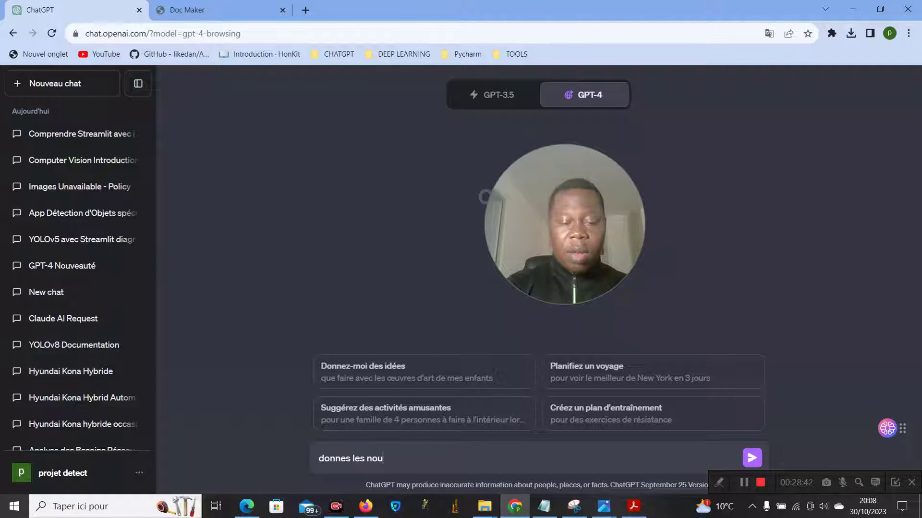
{"action": "type", "text": "uveautes"}
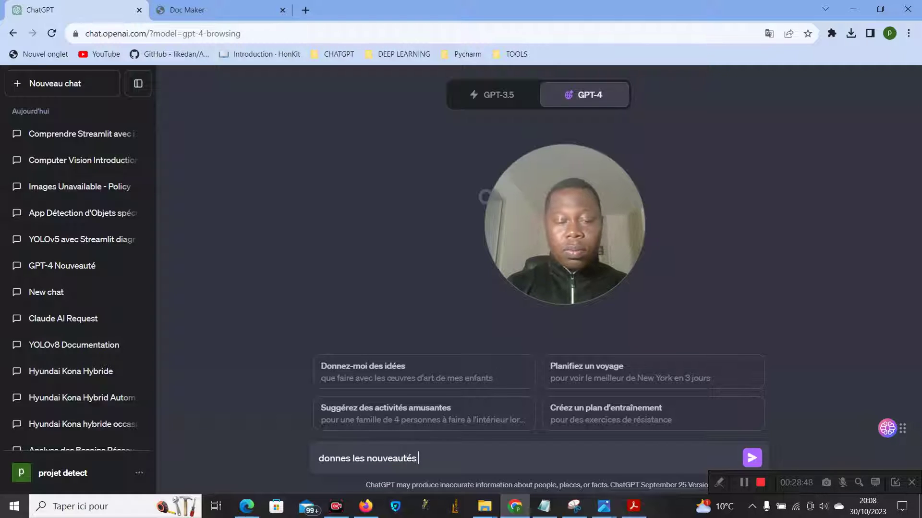
{"action": "type", "text": "de yo"}
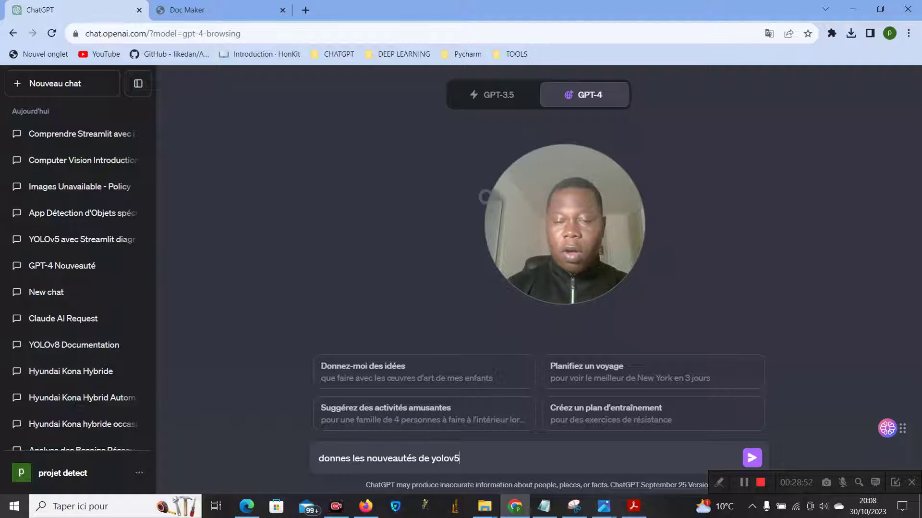
{"action": "type", "text": "lov5"}
{"action": "key", "text": "BackSpace"}
{"action": "type", "text": "8"}
{"action": "key", "text": "Return"}
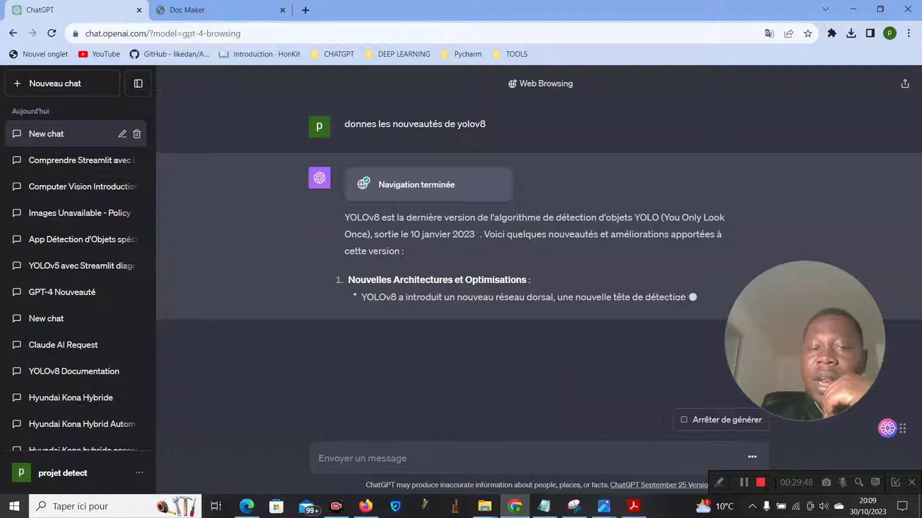
Review the YOLOv8 answer, examining the release date, the citation beside it and the listed improvements.
{"action": "left_click_drag", "start_coordinate": [409, 234], "coordinate": [476, 234]}
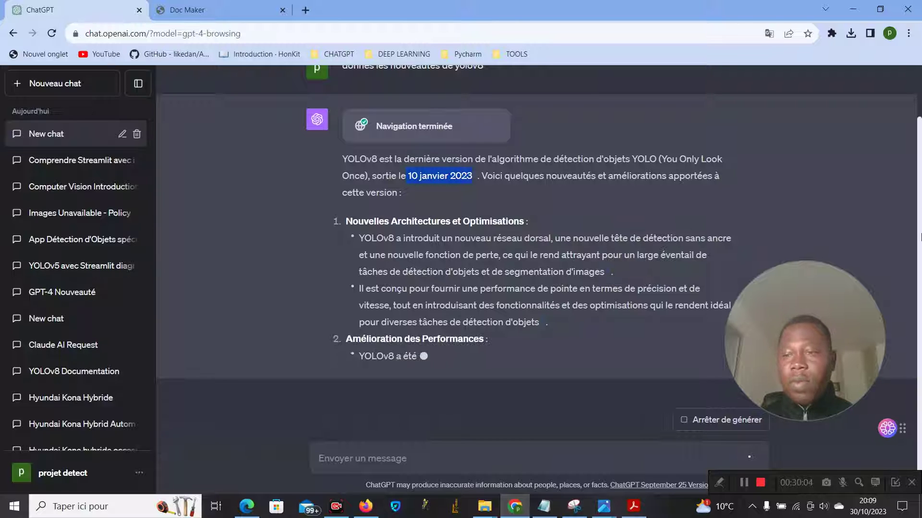
{"action": "left_click_drag", "start_coordinate": [921, 206], "coordinate": [921, 261]}
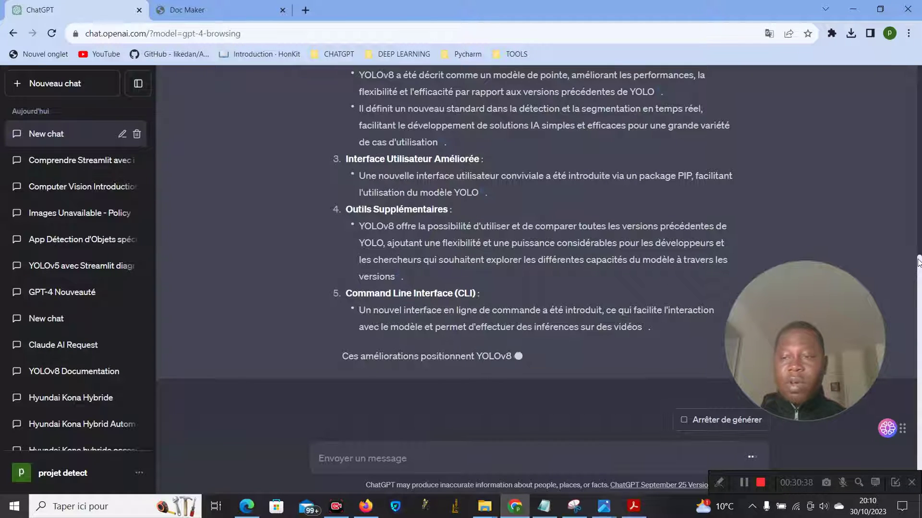
{"action": "scroll", "coordinate": [918, 263], "scroll_direction": "up", "scroll_amount": 3}
{"action": "scroll", "coordinate": [482, 169], "scroll_direction": "up", "scroll_amount": 2}
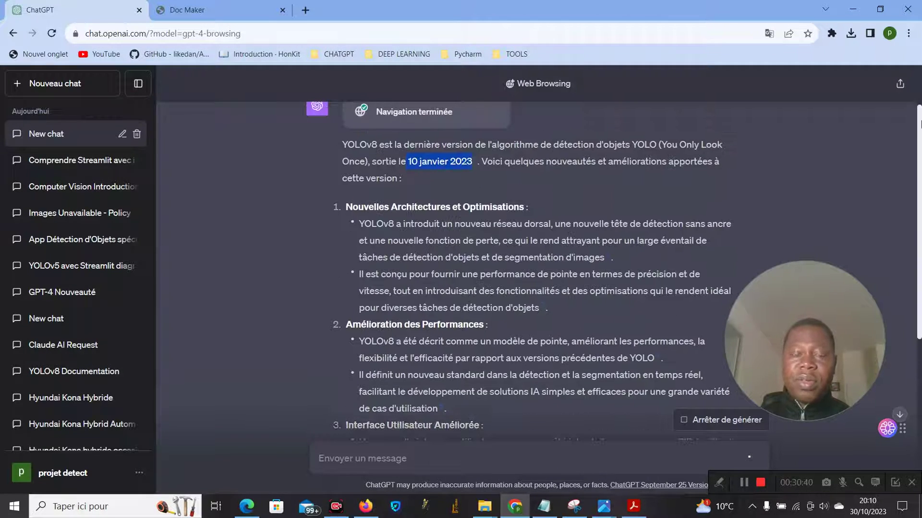
{"action": "left_click", "coordinate": [482, 170]}
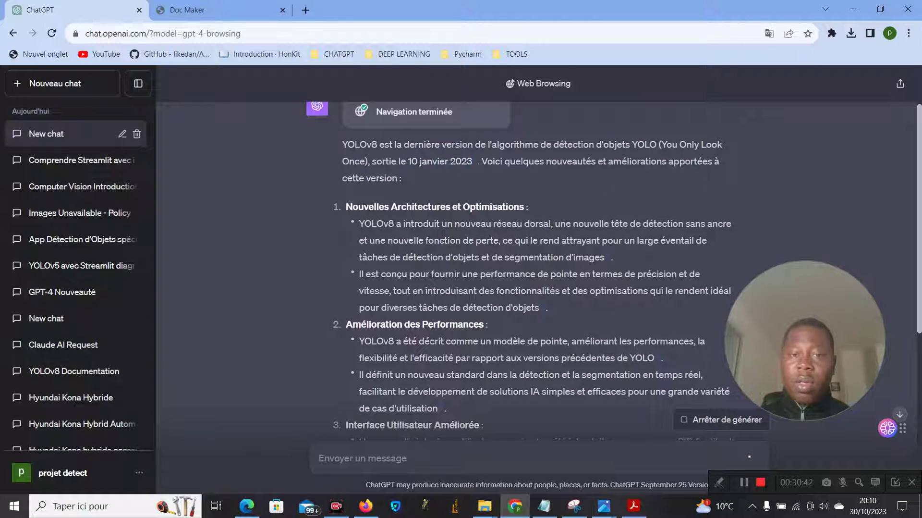
{"action": "mouse_move", "coordinate": [475, 164]}
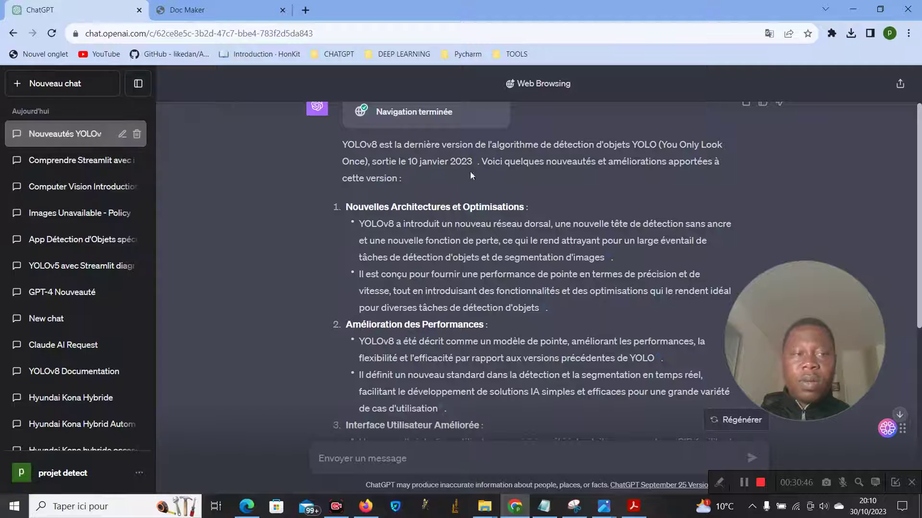
Copy the prompt "donnes les nouveautés de yolov8" from the start of the conversation.
{"action": "scroll", "coordinate": [920, 187], "scroll_direction": "up", "scroll_amount": 2}
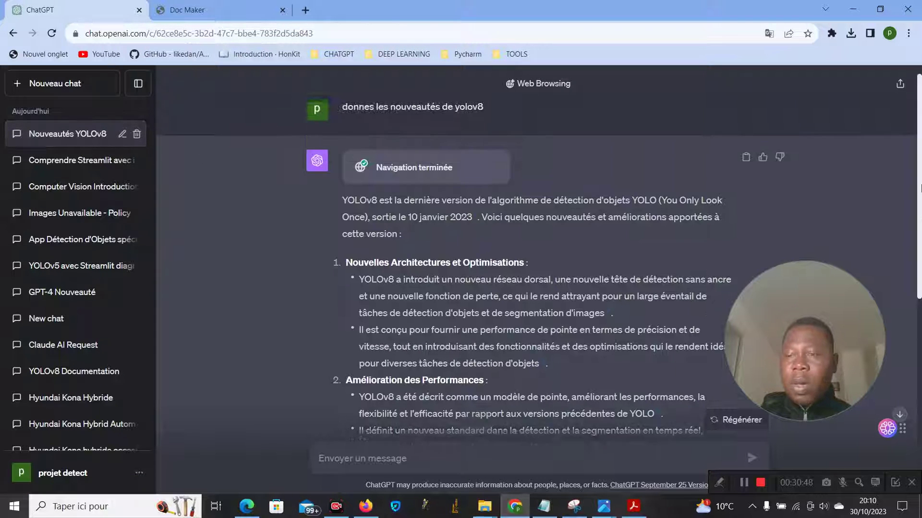
{"action": "scroll", "coordinate": [920, 187], "scroll_direction": "up", "scroll_amount": 1}
{"action": "left_click_drag", "start_coordinate": [342, 124], "coordinate": [501, 136]}
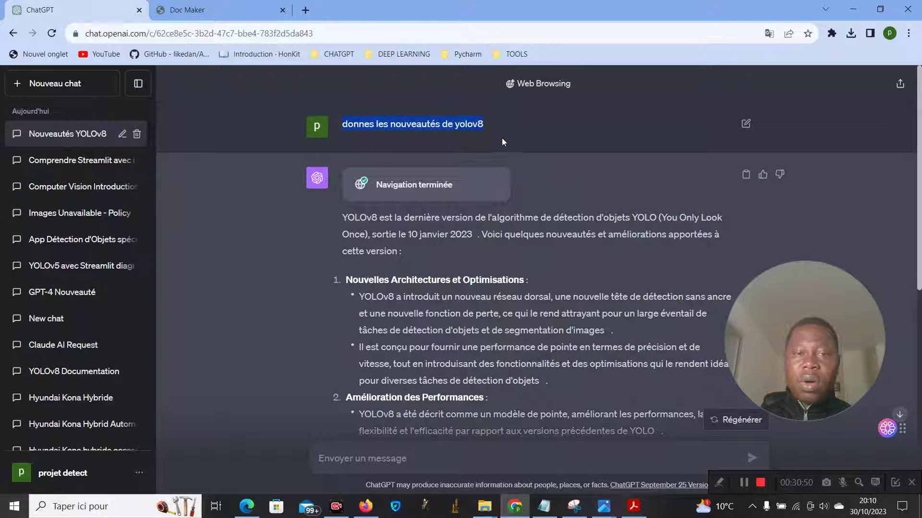
{"action": "right_click", "coordinate": [463, 126]}
{"action": "left_click", "coordinate": [477, 139]}
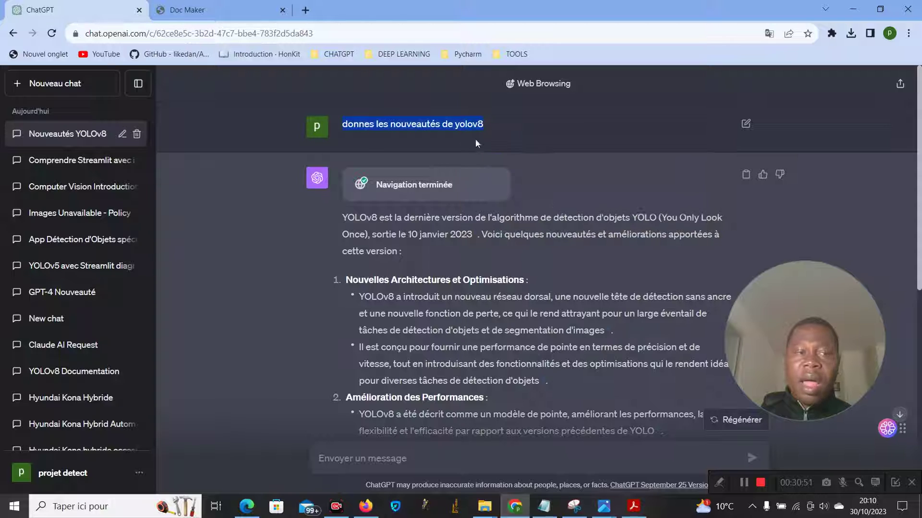
Start a new GPT-3.5 chat and send the copied prompt "donnes les nouveautés de yolov8".
{"action": "left_click", "coordinate": [67, 92]}
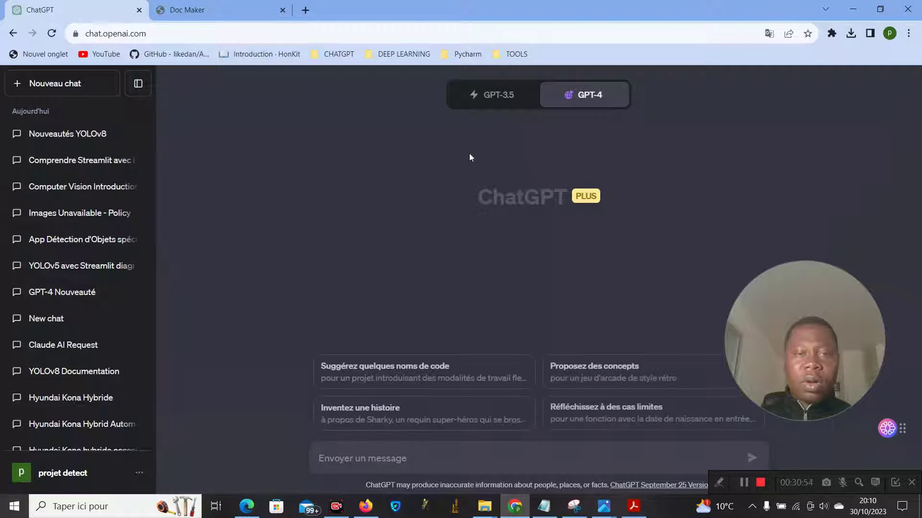
{"action": "left_click", "coordinate": [494, 96]}
{"action": "left_click", "coordinate": [418, 458]}
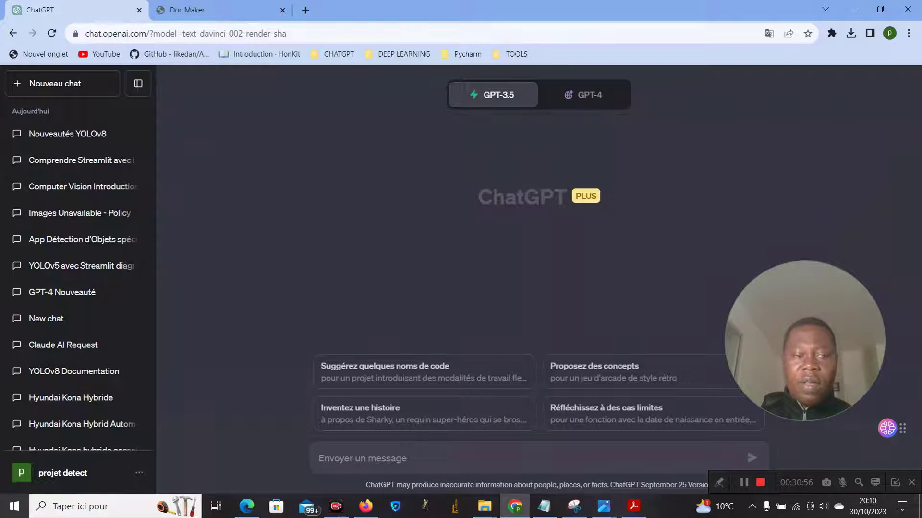
{"action": "key", "text": "ctrl+v"}
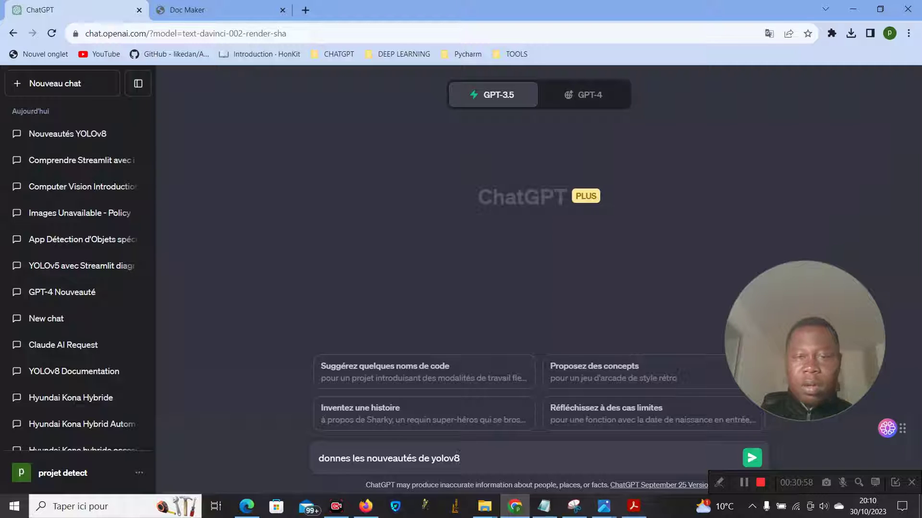
{"action": "key", "text": "Return"}
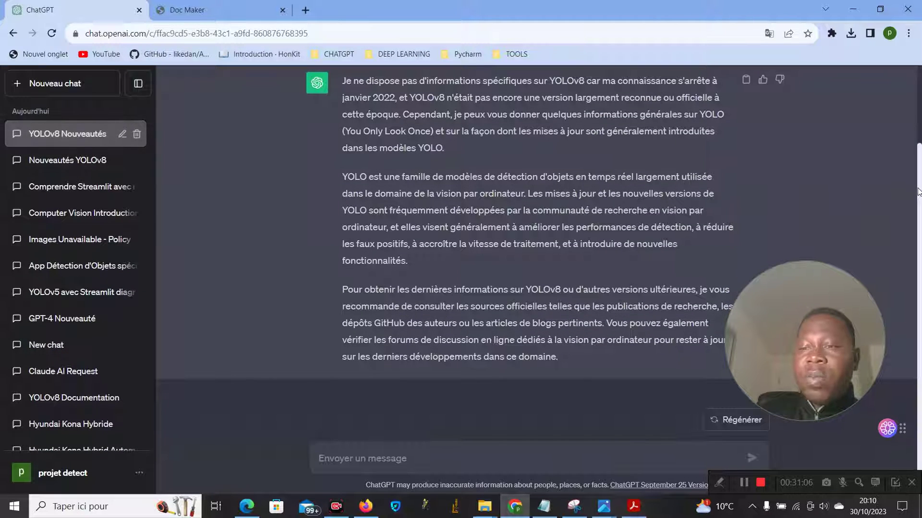
Compare the GPT-3.5 answer in the "YOLOv8 Nouveautés" chat with the Web Browsing answer in the "Nouveautés YOLOv8" chat.
{"action": "left_click_drag", "start_coordinate": [920, 192], "coordinate": [921, 142]}
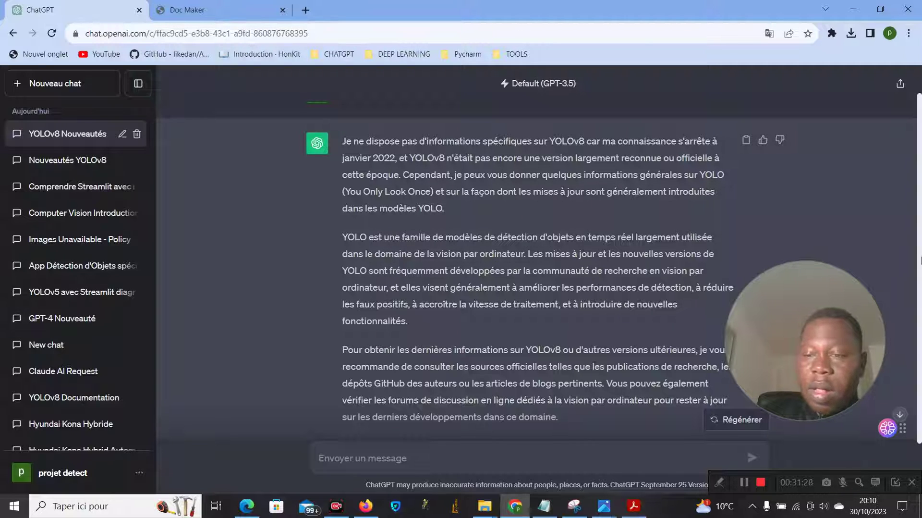
{"action": "scroll", "coordinate": [736, 205], "scroll_direction": "down", "scroll_amount": 1}
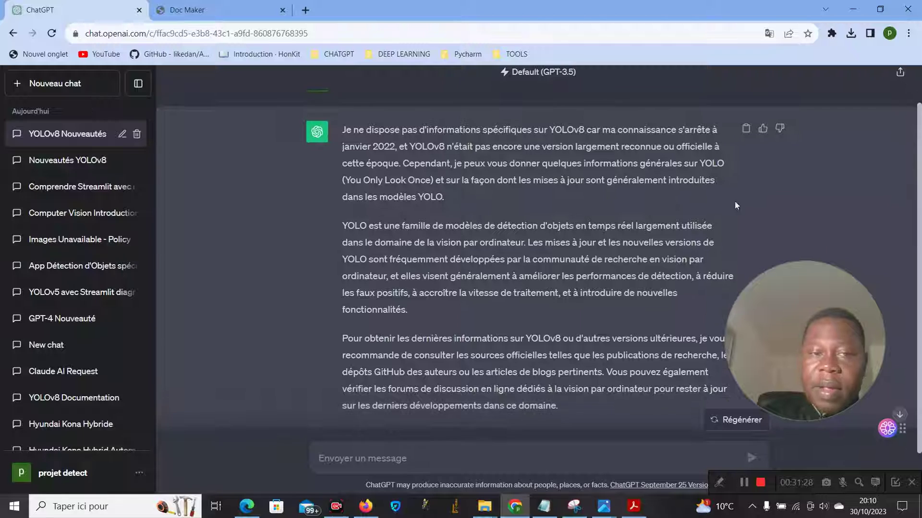
{"action": "left_click", "coordinate": [59, 163]}
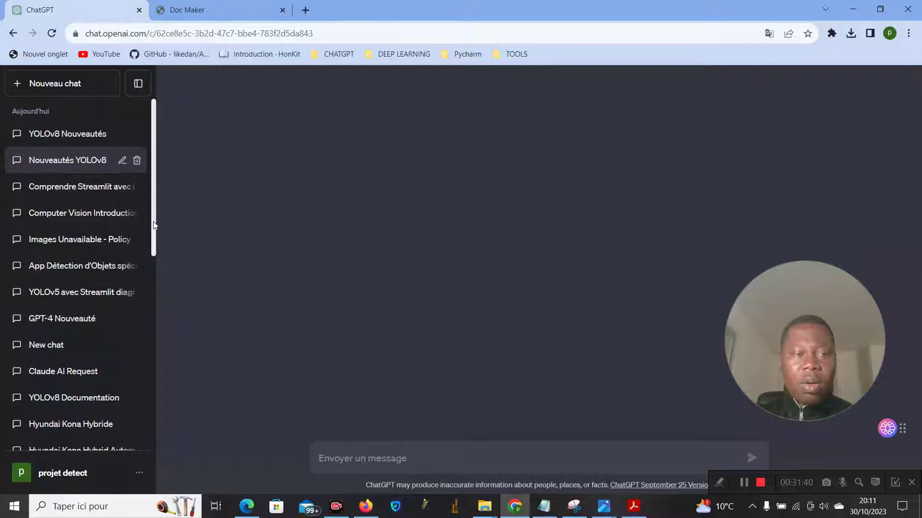
{"action": "left_click", "coordinate": [68, 137]}
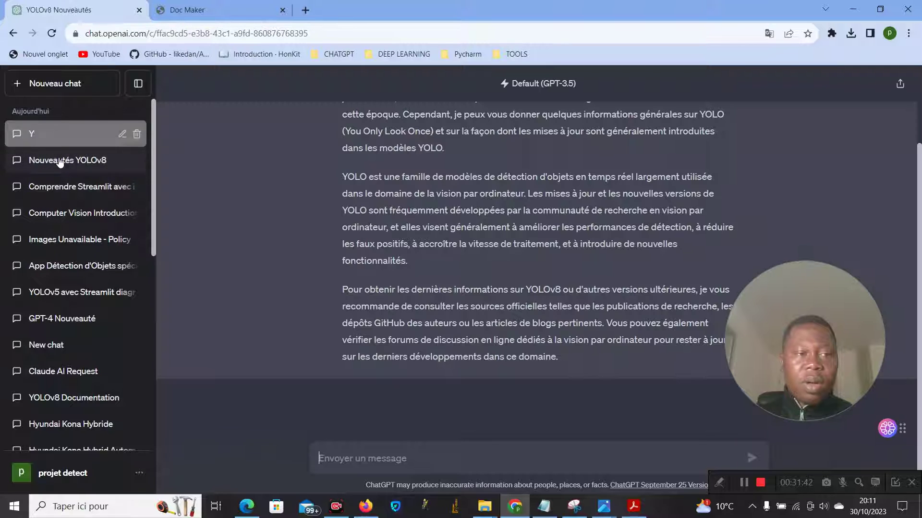
{"action": "left_click", "coordinate": [59, 160]}
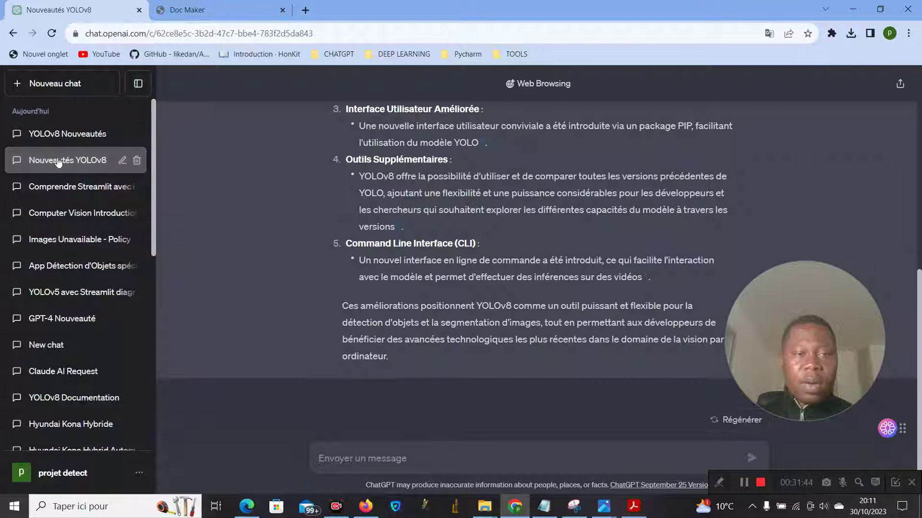
{"action": "scroll", "coordinate": [920, 278], "scroll_direction": "up", "scroll_amount": 7}
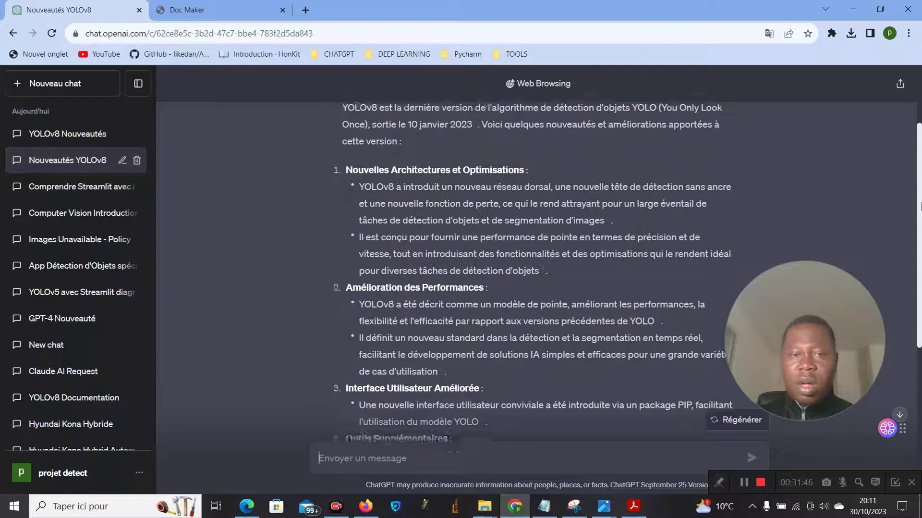